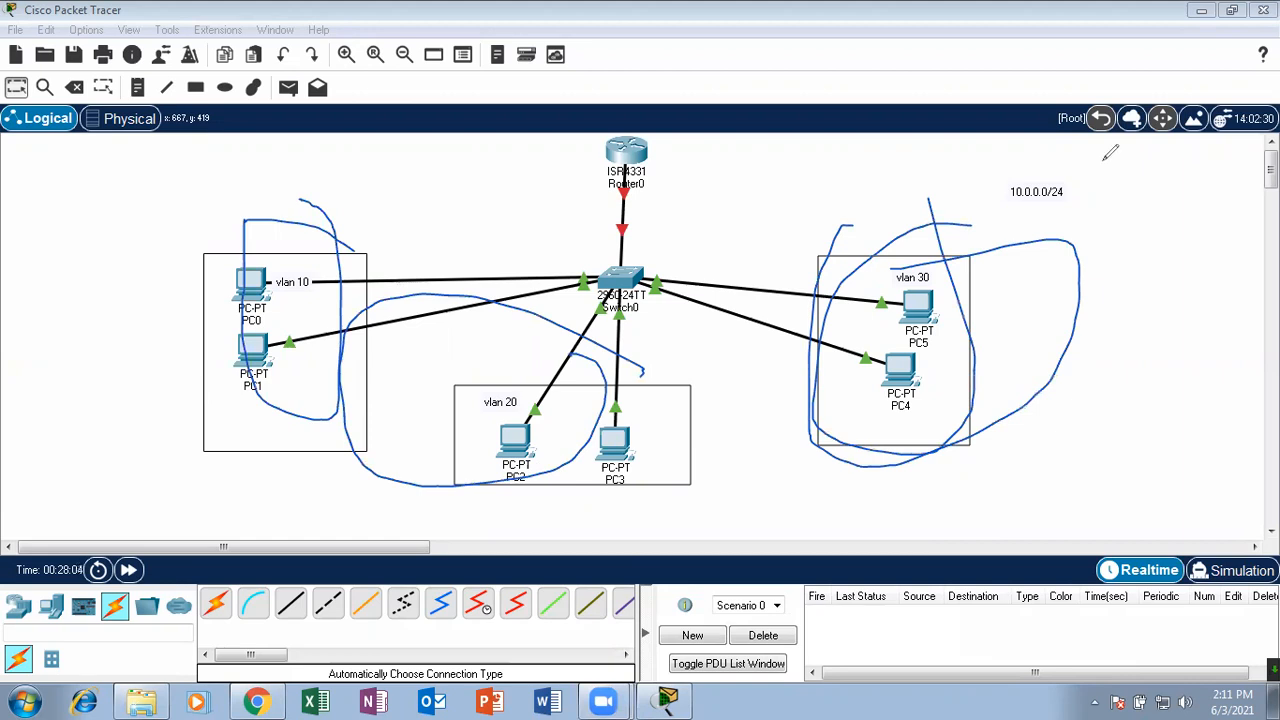
key("e")
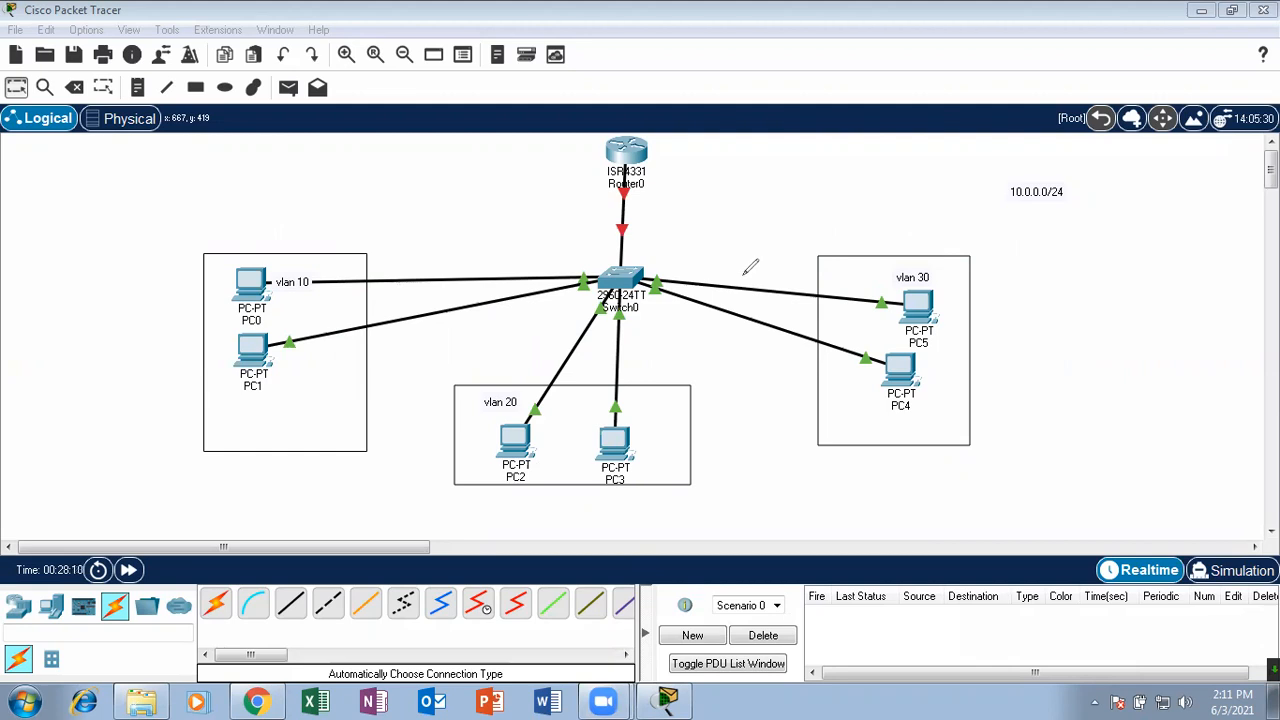
mouse_move(378, 229)
left_mouse_down()
mouse_move(362, 345)
mouse_move(376, 228)
left_mouse_up()
mouse_move(615, 370)
left_mouse_down()
mouse_move(395, 400)
mouse_move(588, 378)
left_mouse_up()
mouse_move(935, 183)
left_mouse_down()
mouse_move(878, 232)
mouse_move(963, 215)
left_mouse_up()
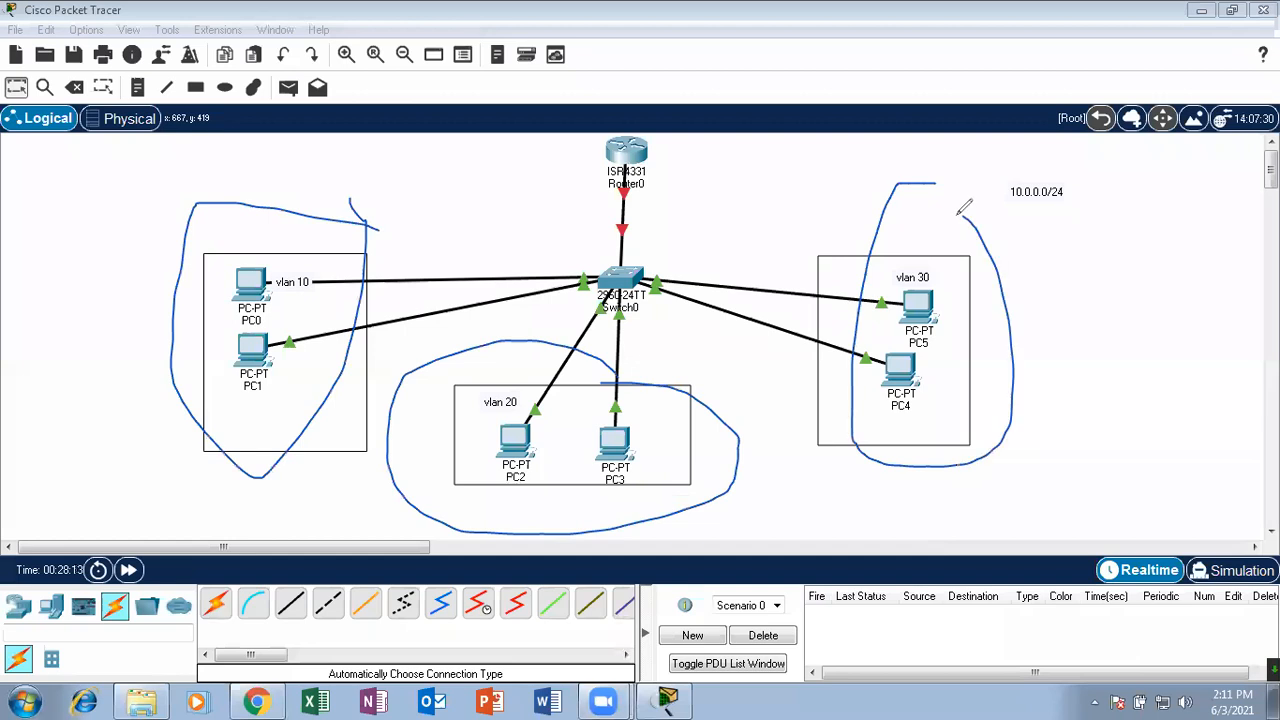
left_click(914, 196)
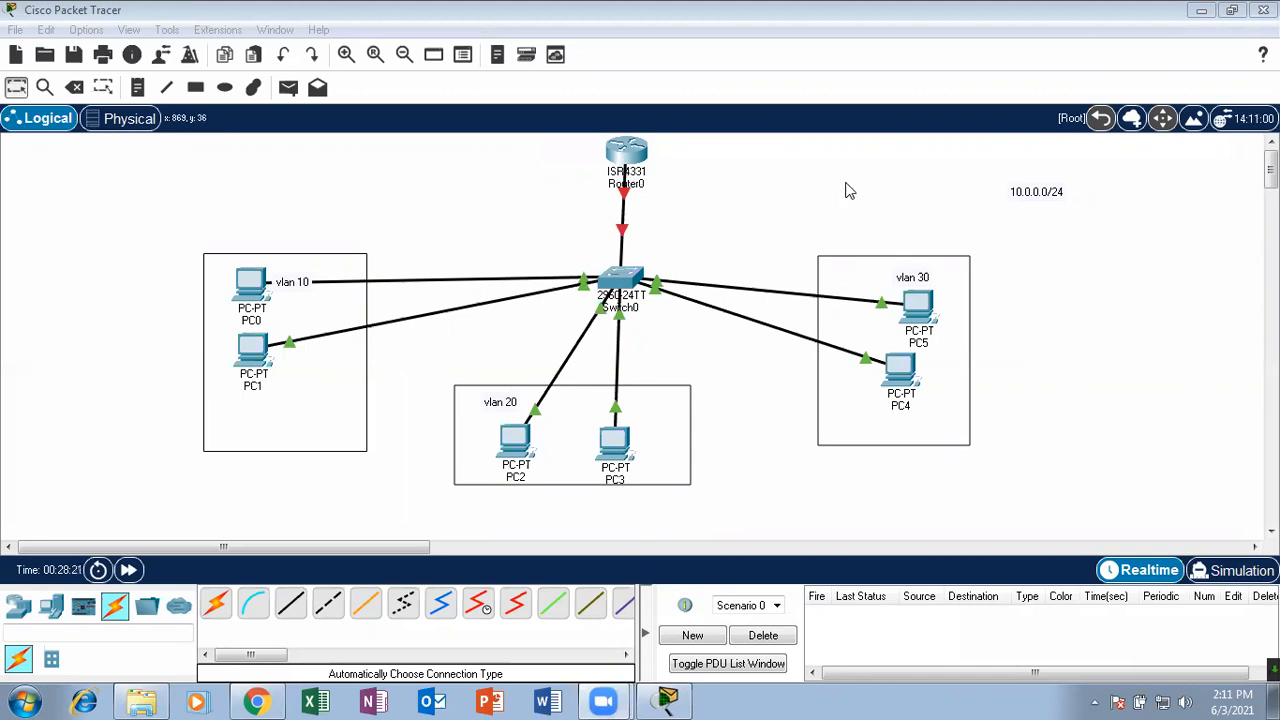
left_click_drag(302, 272, 404, 155)
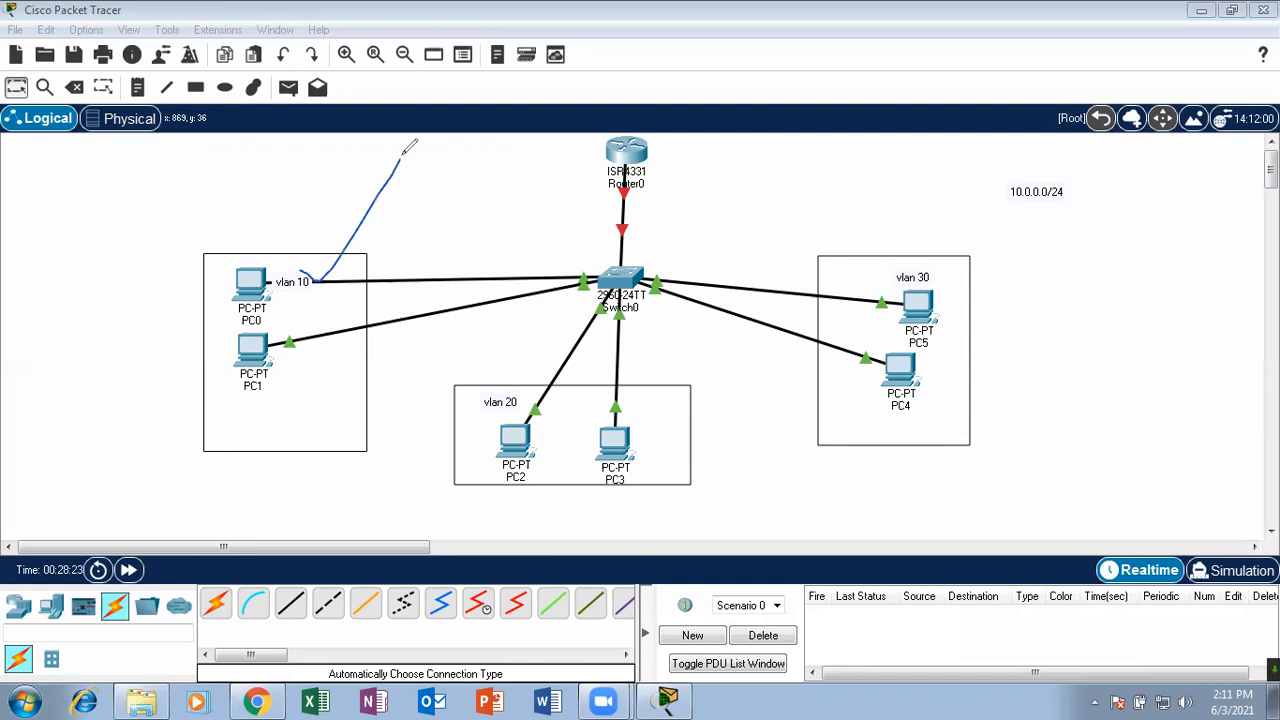
mouse_move(538, 405)
left_mouse_down()
mouse_move(561, 420)
mouse_move(628, 322)
left_mouse_up()
left_click_drag(823, 243, 998, 158)
mouse_move(254, 205)
left_mouse_down()
mouse_move(391, 344)
mouse_move(271, 186)
left_mouse_up()
mouse_move(621, 389)
left_mouse_down()
mouse_move(820, 497)
mouse_move(655, 358)
left_mouse_up()
mouse_move(913, 184)
left_mouse_down()
mouse_move(1072, 256)
mouse_move(966, 175)
left_mouse_up()
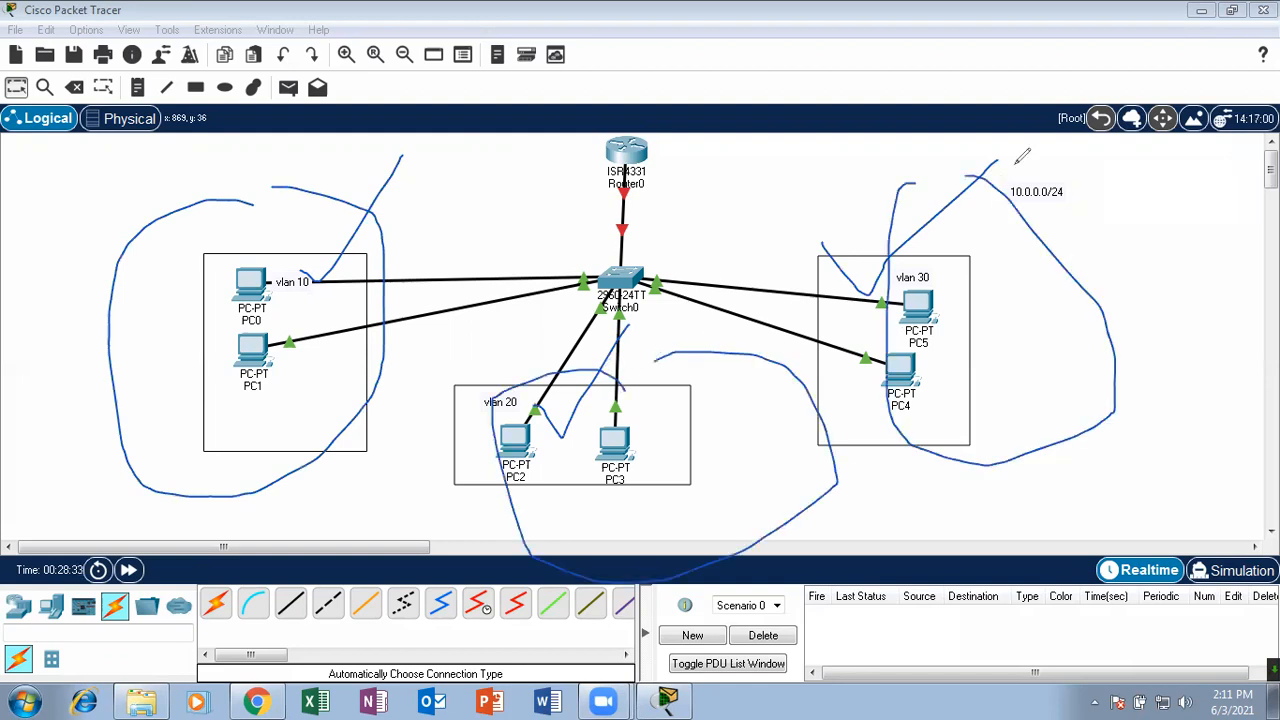
key("e")
mouse_move(986, 263)
left_mouse_down()
mouse_move(923, 449)
mouse_move(958, 251)
mouse_move(968, 484)
mouse_move(1012, 262)
left_mouse_up()
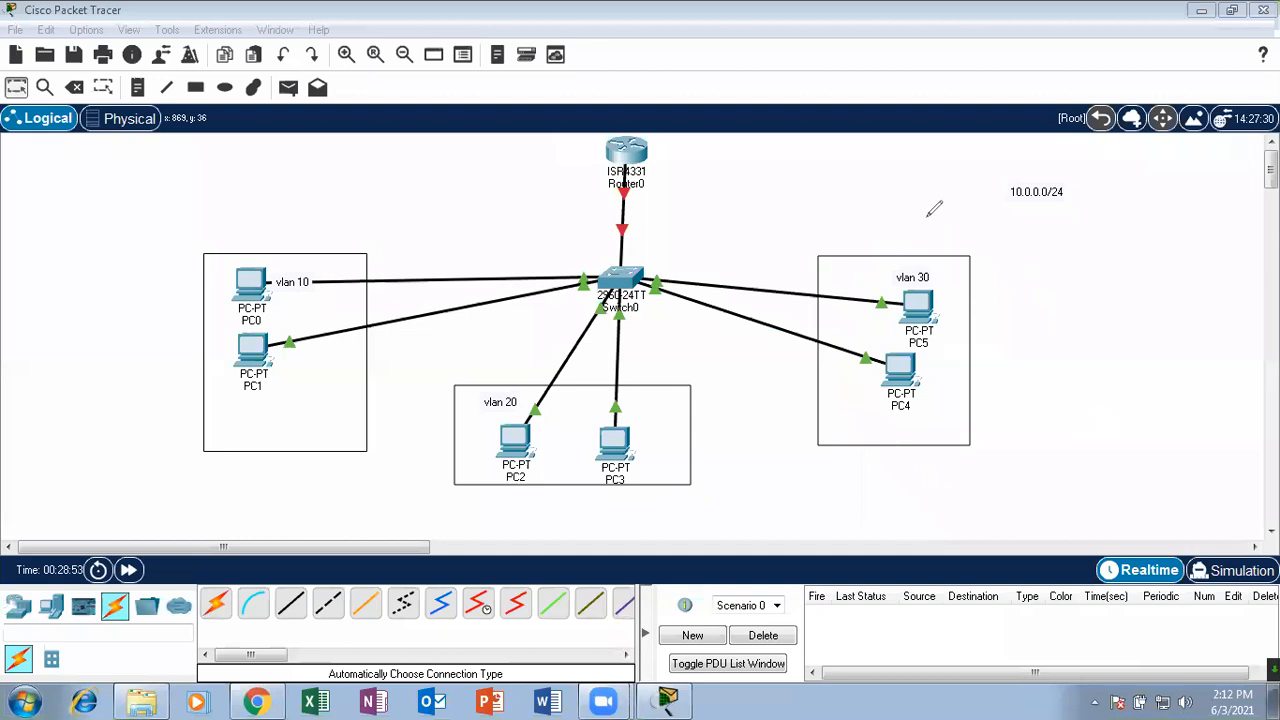
mouse_move(925, 212)
left_mouse_down()
mouse_move(800, 445)
mouse_move(897, 207)
left_mouse_up()
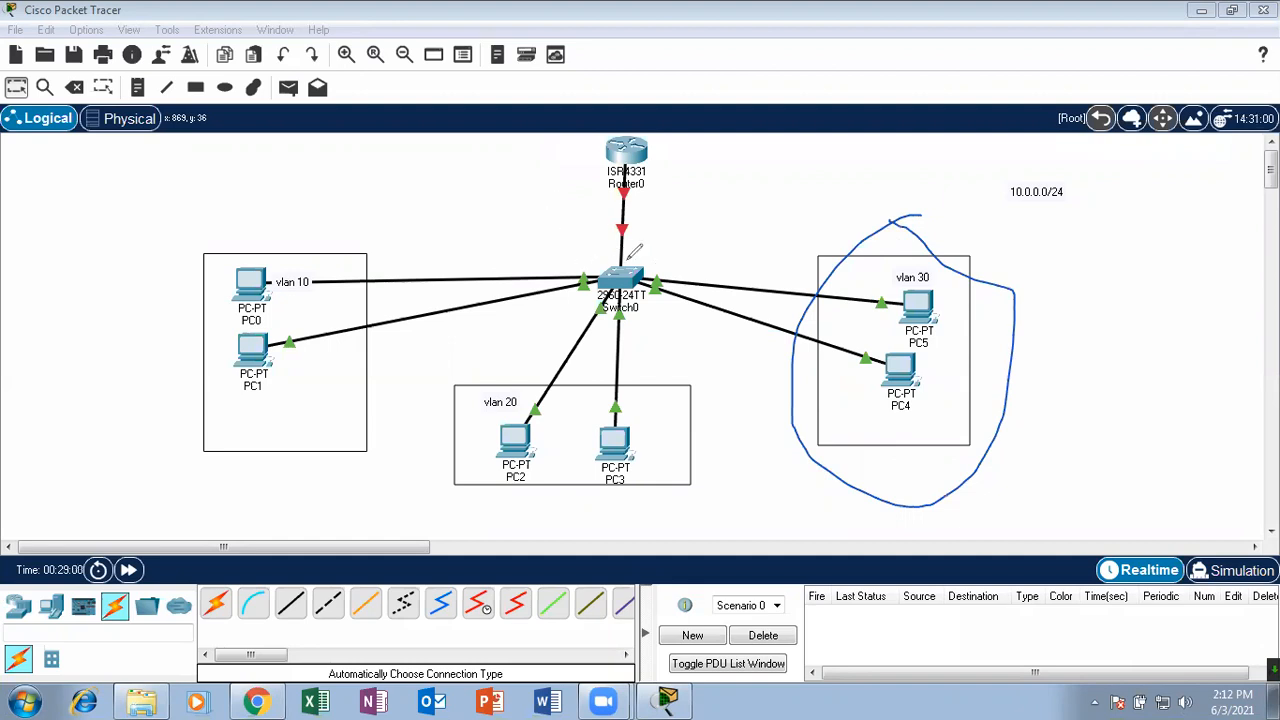
mouse_move(652, 252)
left_mouse_down()
mouse_move(586, 252)
mouse_move(588, 310)
mouse_move(665, 250)
mouse_move(650, 252)
left_mouse_up()
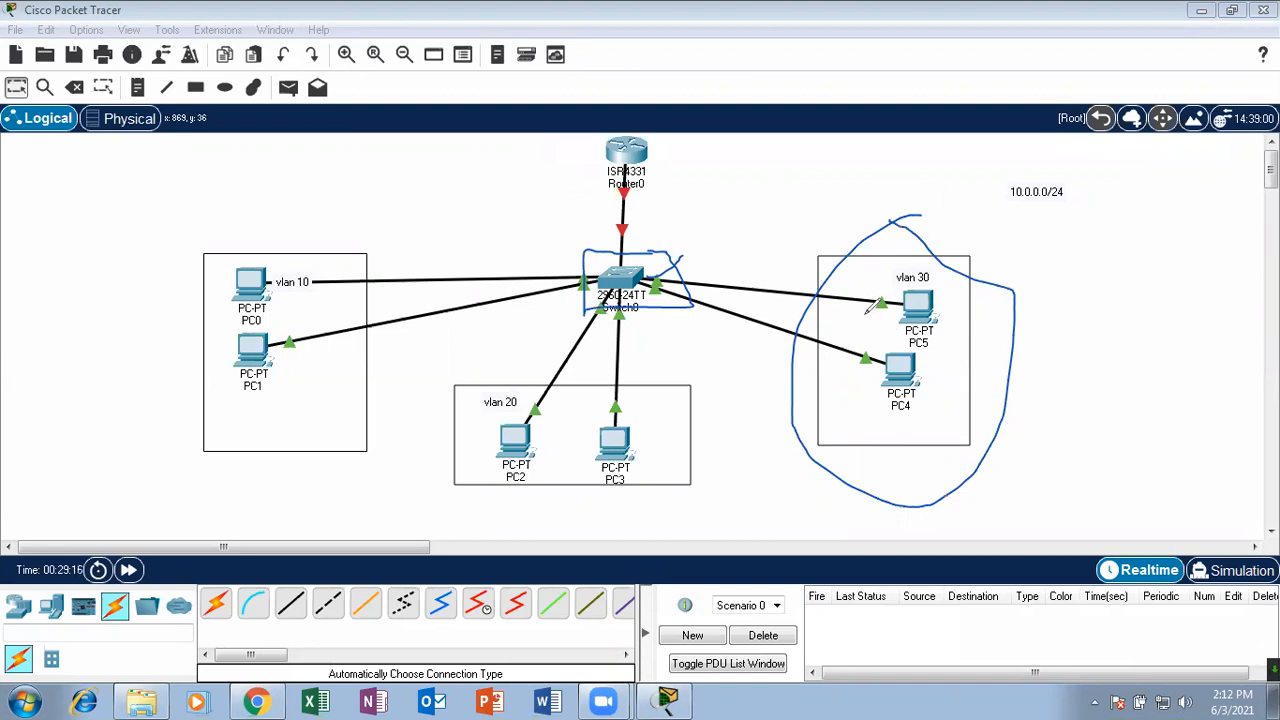
key("e")
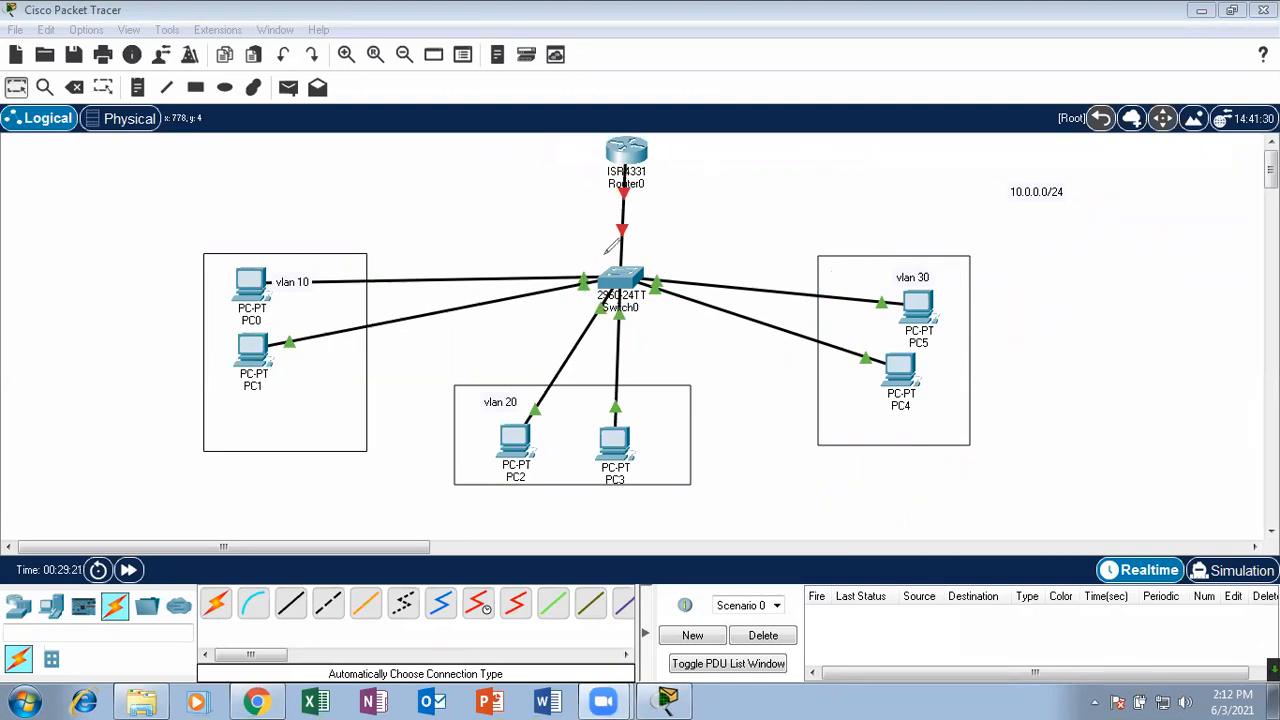
left_click_drag(408, 404, 560, 360)
mouse_move(965, 220)
left_mouse_down()
mouse_move(998, 235)
mouse_move(935, 195)
left_mouse_up()
left_click_drag(300, 357, 322, 165)
mouse_move(262, 215)
left_mouse_down()
mouse_move(340, 357)
mouse_move(243, 176)
left_mouse_up()
left_click_drag(995, 232, 897, 467)
left_click_drag(1020, 283, 975, 228)
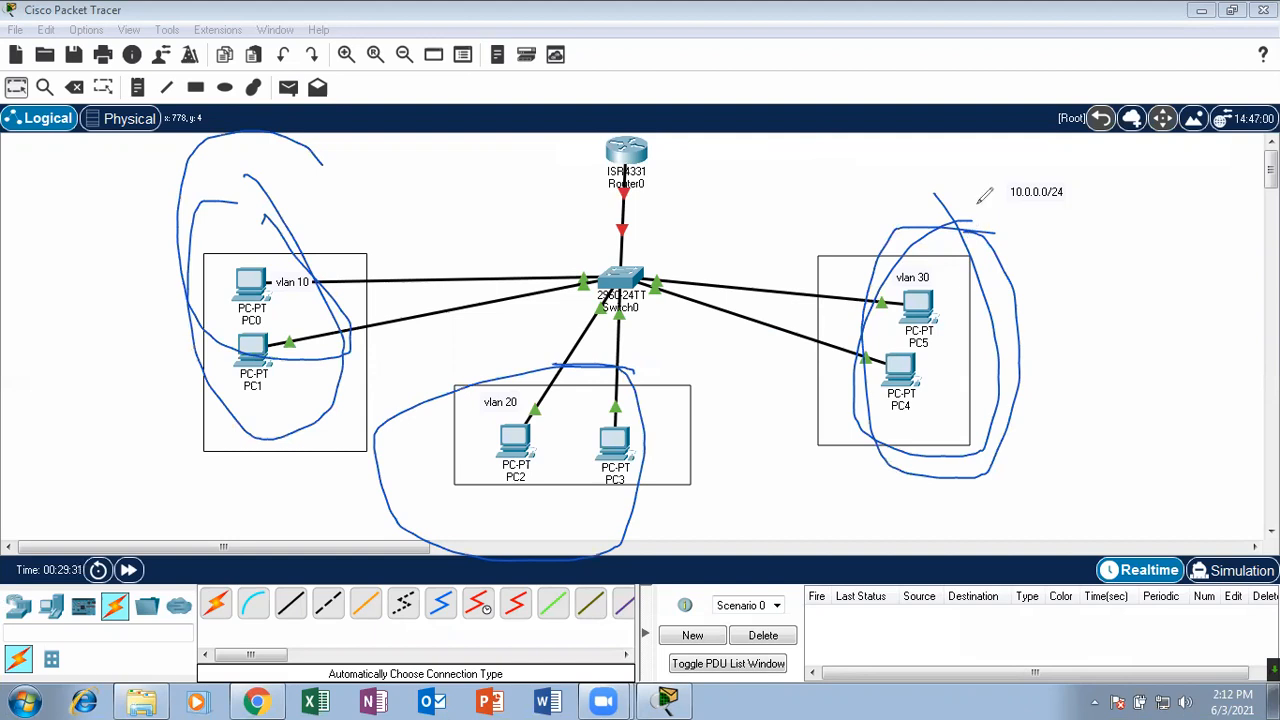
mouse_move(917, 246)
left_mouse_down()
mouse_move(843, 404)
mouse_move(930, 283)
left_mouse_up()
mouse_move(623, 383)
left_mouse_down()
mouse_move(553, 396)
mouse_move(545, 555)
left_mouse_up()
mouse_move(234, 218)
left_mouse_down()
mouse_move(251, 226)
mouse_move(242, 238)
left_mouse_up()
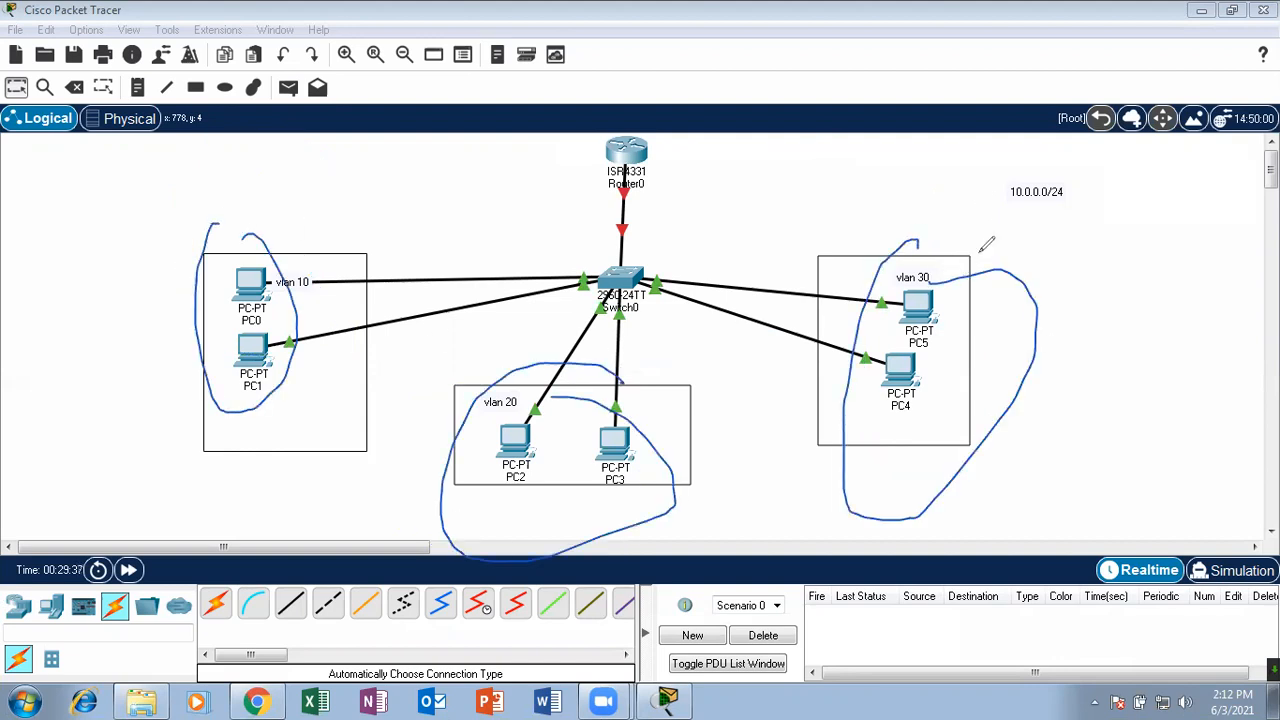
key("Escape")
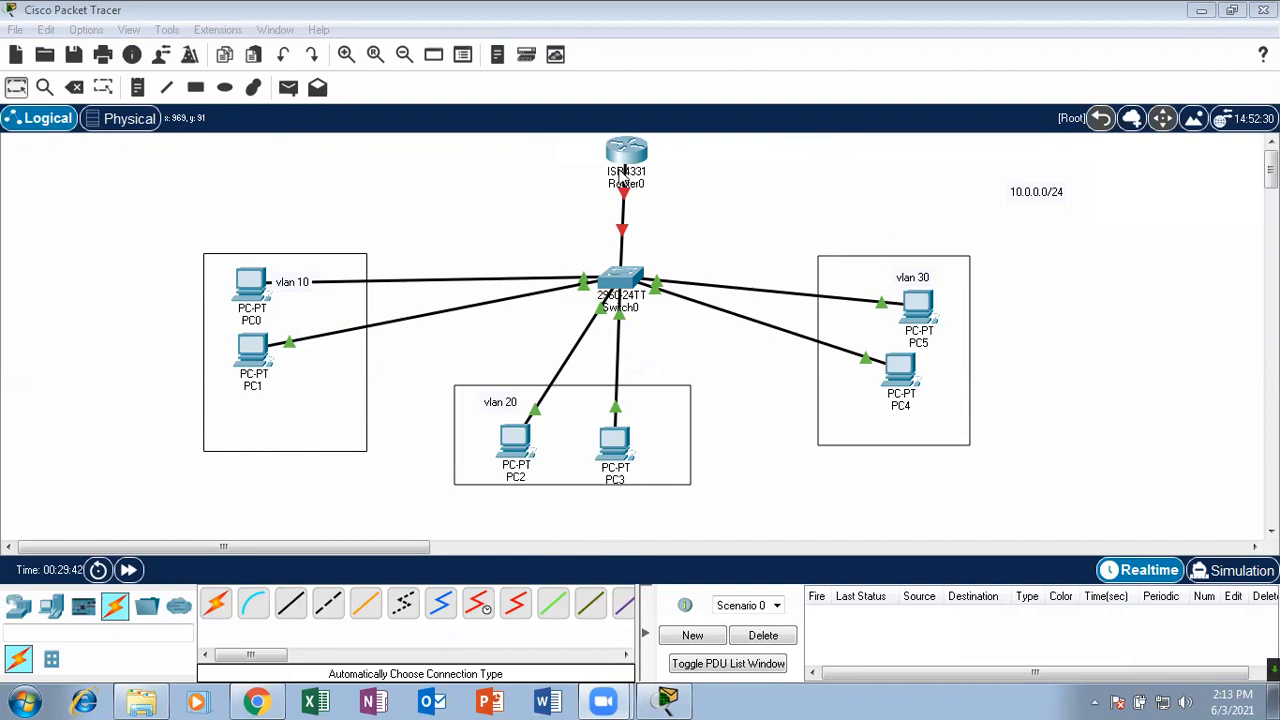
- Move the 10.0.0.0/24 note above the vlan 30 box and change its text to 10.0.0.0/26
left_click_drag(1046, 198, 897, 201)
left_click(933, 224)
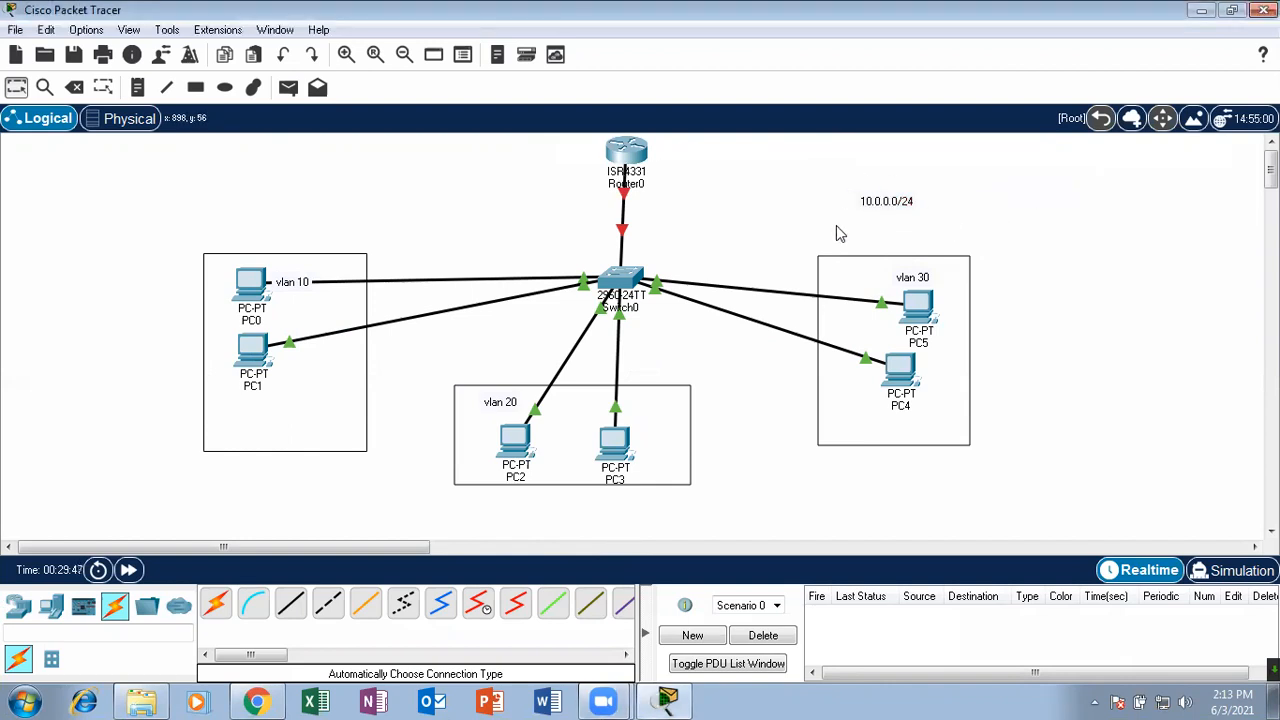
double_click(900, 203)
key("Return")
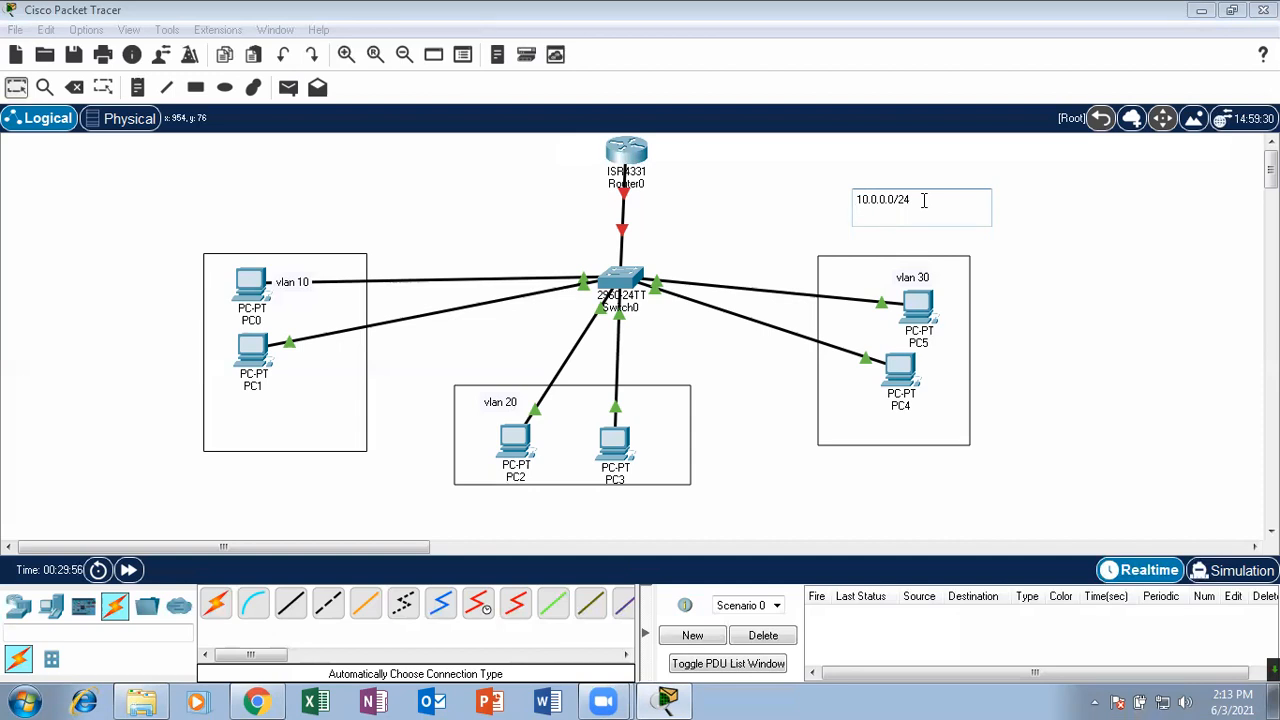
double_click(903, 197)
left_click(902, 193)
left_click(924, 195)
key("Return")
type("10")
key("BackSpace")
left_click(916, 200)
key("BackSpace")
type("6")
- Add the subnets 10.0.0.64/26 and 10.0.0.128/26 on separate lines of the address note
key("Return")
type("10.0.0")
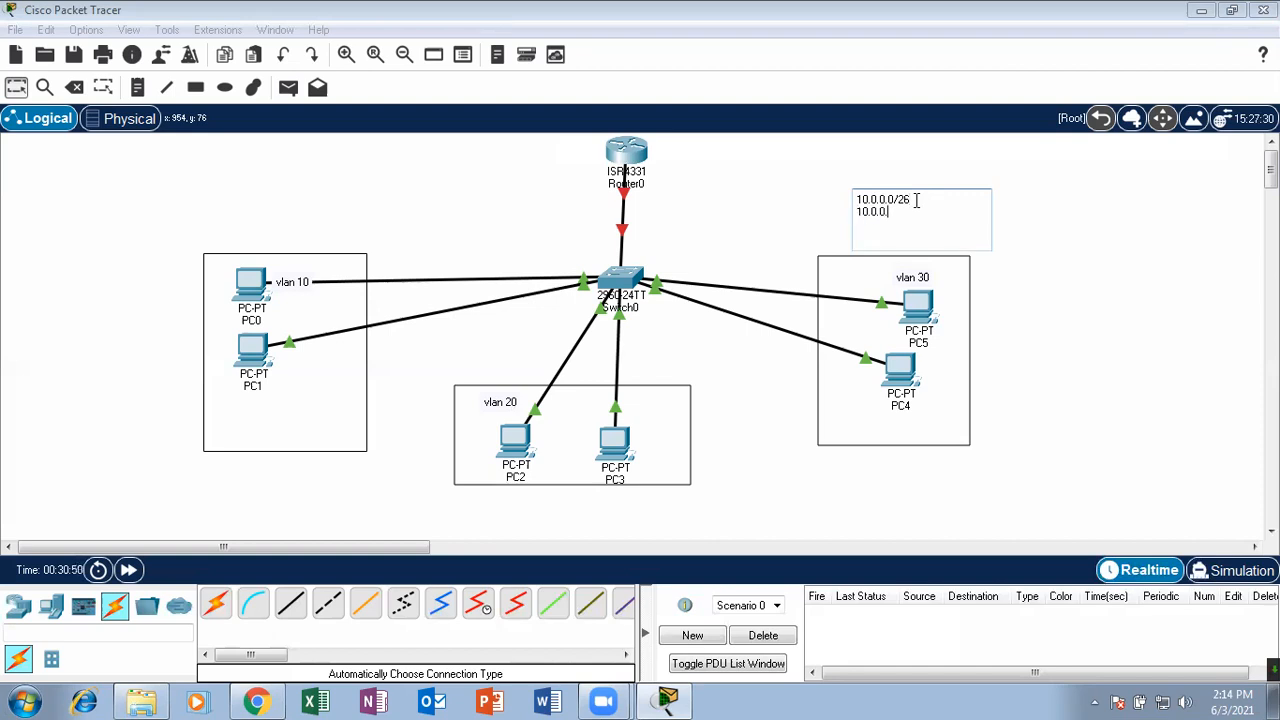
type(".64/26")
key("Return")
type("10.0.0.128")
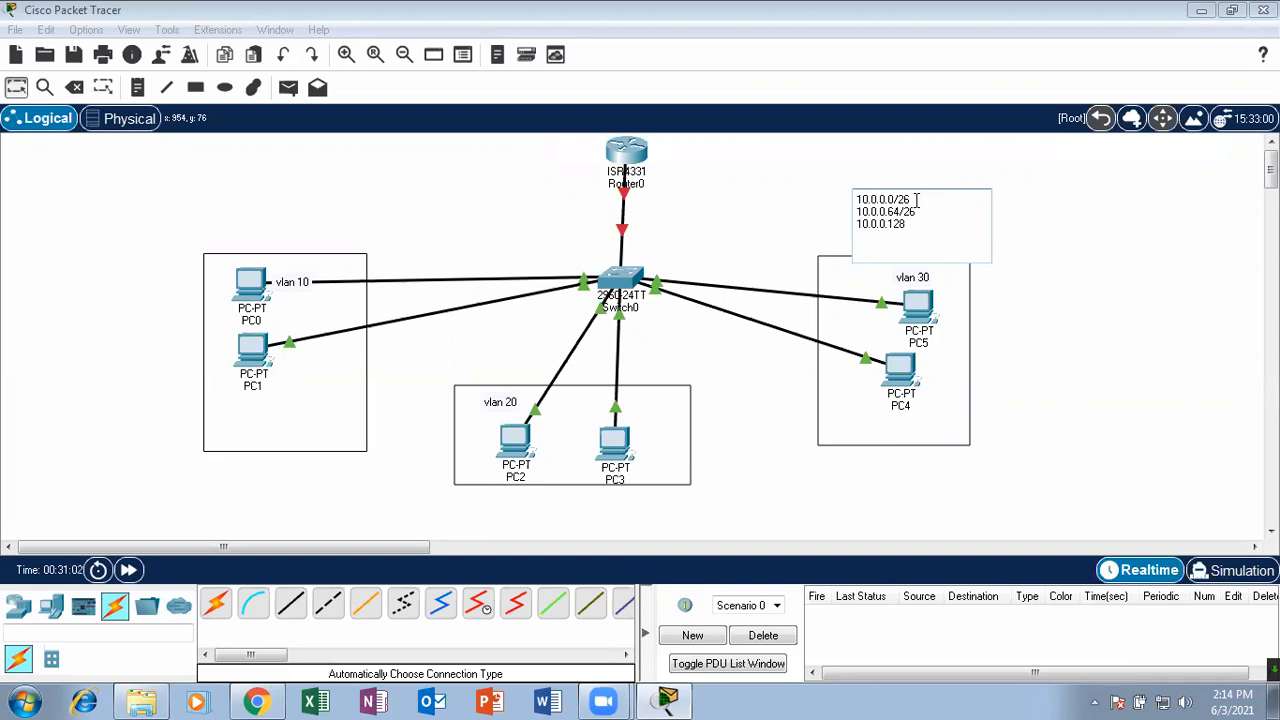
type("/26")
left_click(913, 200)
left_click(1083, 288)
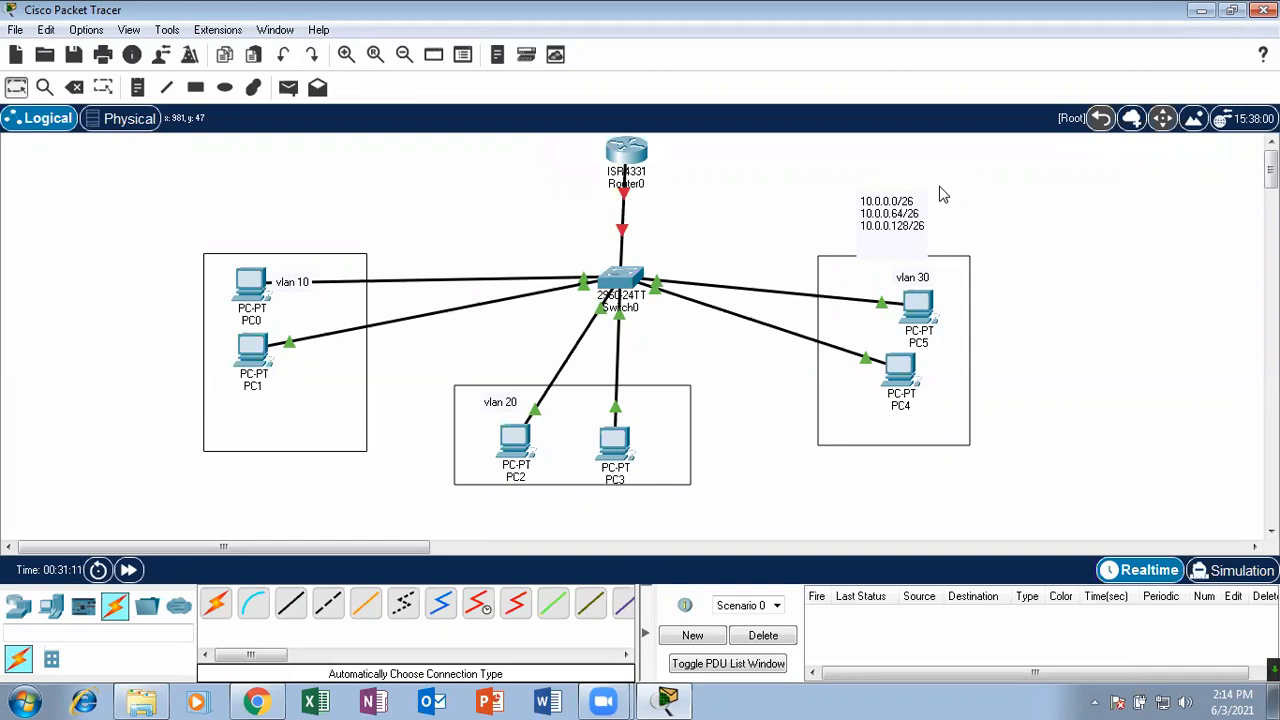
left_click_drag(912, 196, 962, 197)
mouse_move(601, 369)
left_mouse_down()
mouse_move(548, 355)
mouse_move(612, 373)
left_mouse_up()
mouse_move(983, 192)
left_mouse_down()
mouse_move(931, 228)
mouse_move(1020, 366)
left_mouse_up()
left_click_drag(997, 242, 1020, 368)
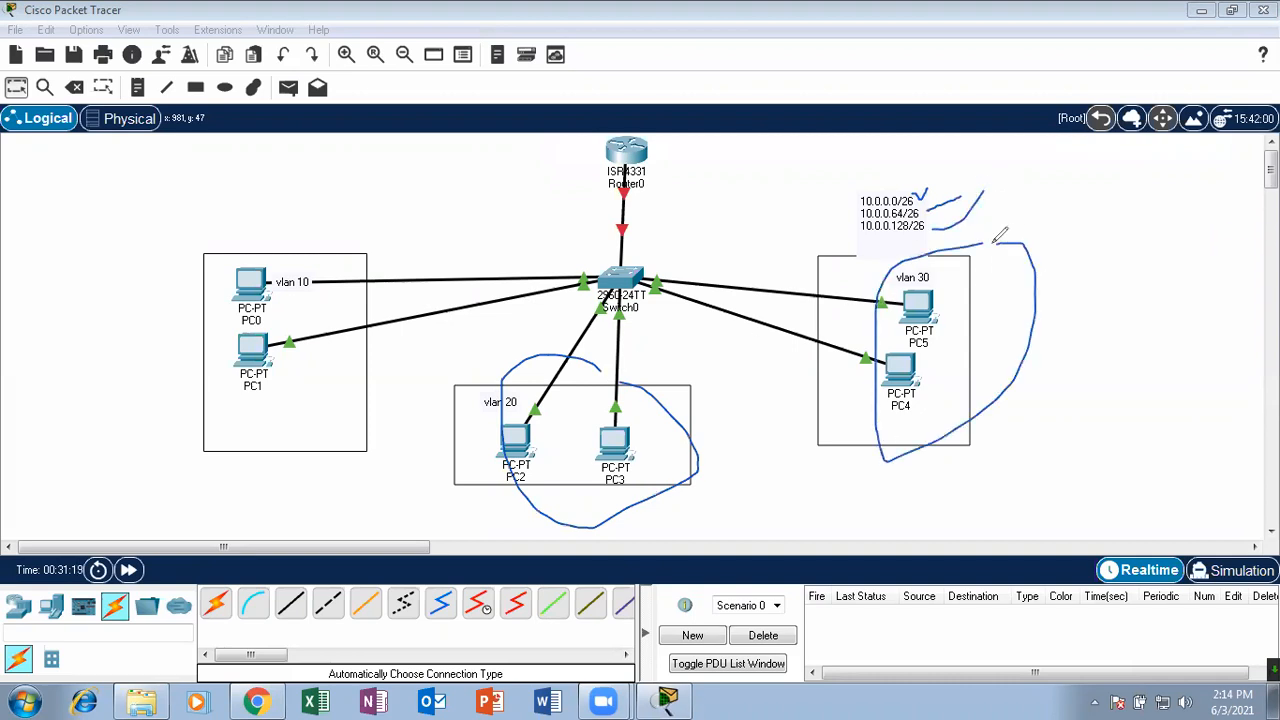
key("e")
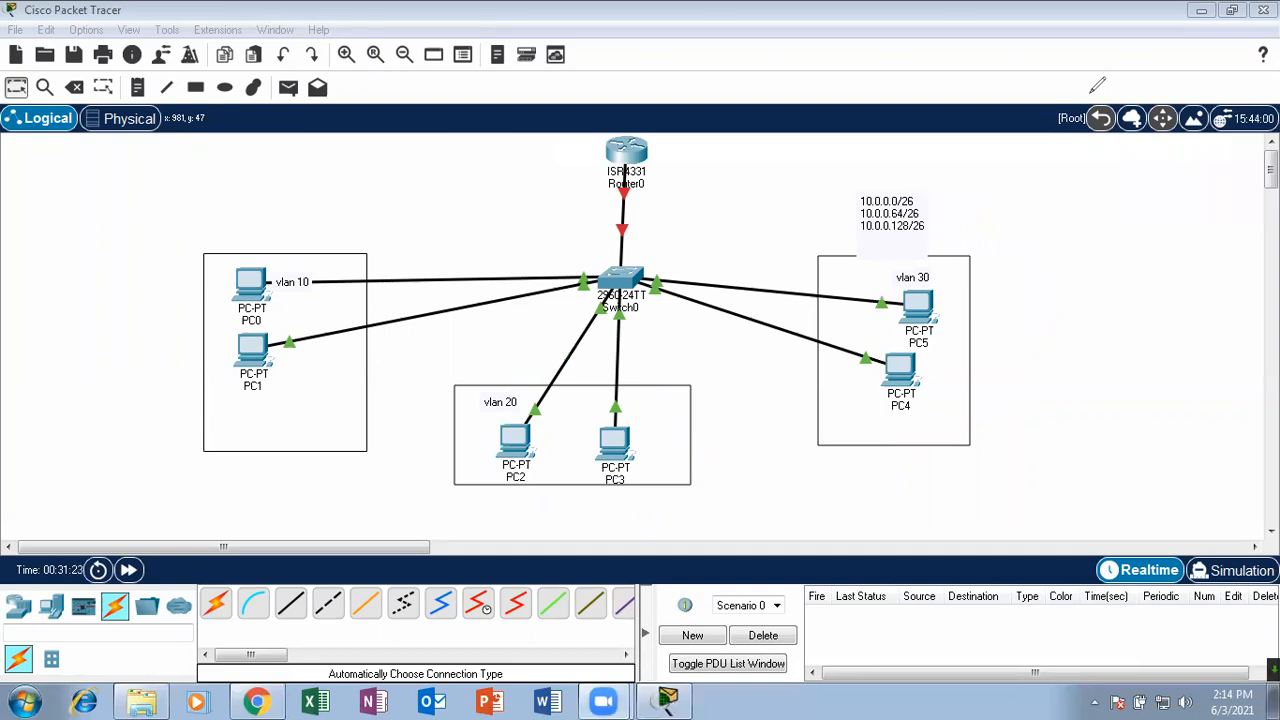
- Move Router0 slightly down, closer to Switch0 in the topology
left_click_drag(627, 158, 624, 176)
mouse_move(500, 278)
left_mouse_down()
mouse_move(214, 457)
mouse_move(300, 243)
left_mouse_up()
left_click_drag(632, 343, 520, 367)
left_click_drag(533, 478, 612, 408)
mouse_move(1003, 211)
left_mouse_down()
mouse_move(935, 245)
mouse_move(977, 272)
left_mouse_up()
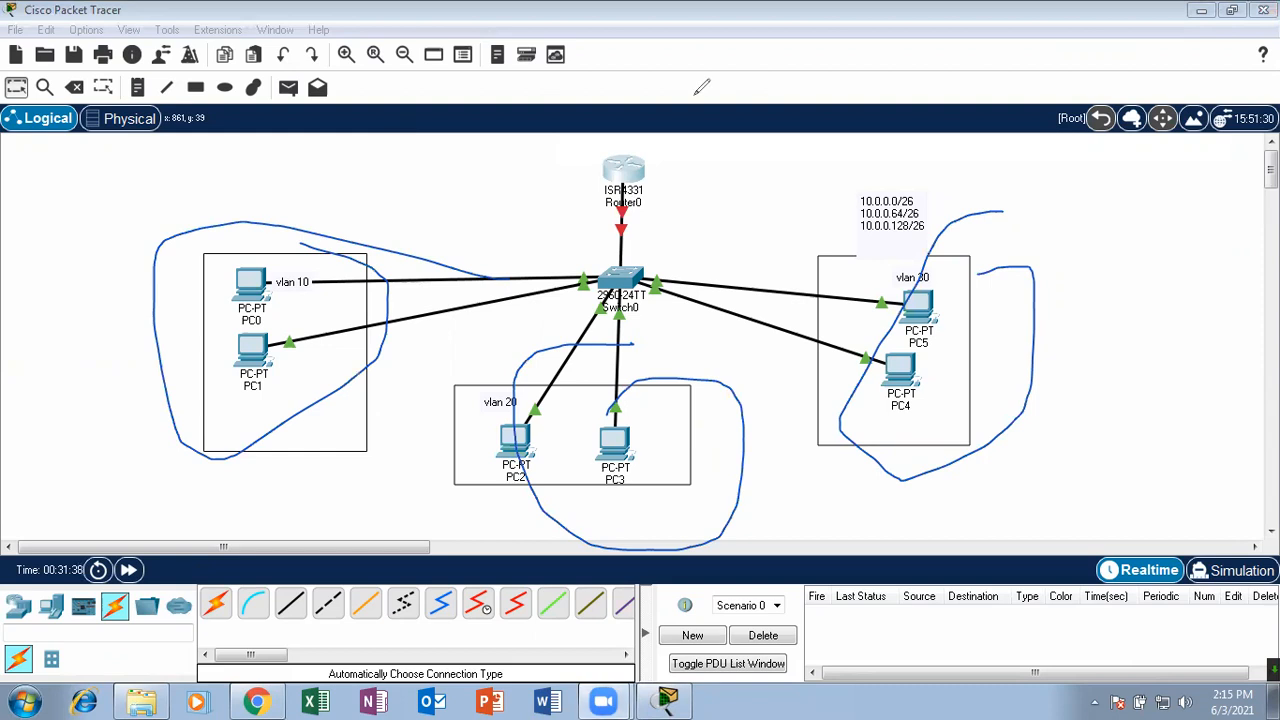
left_click(914, 178)
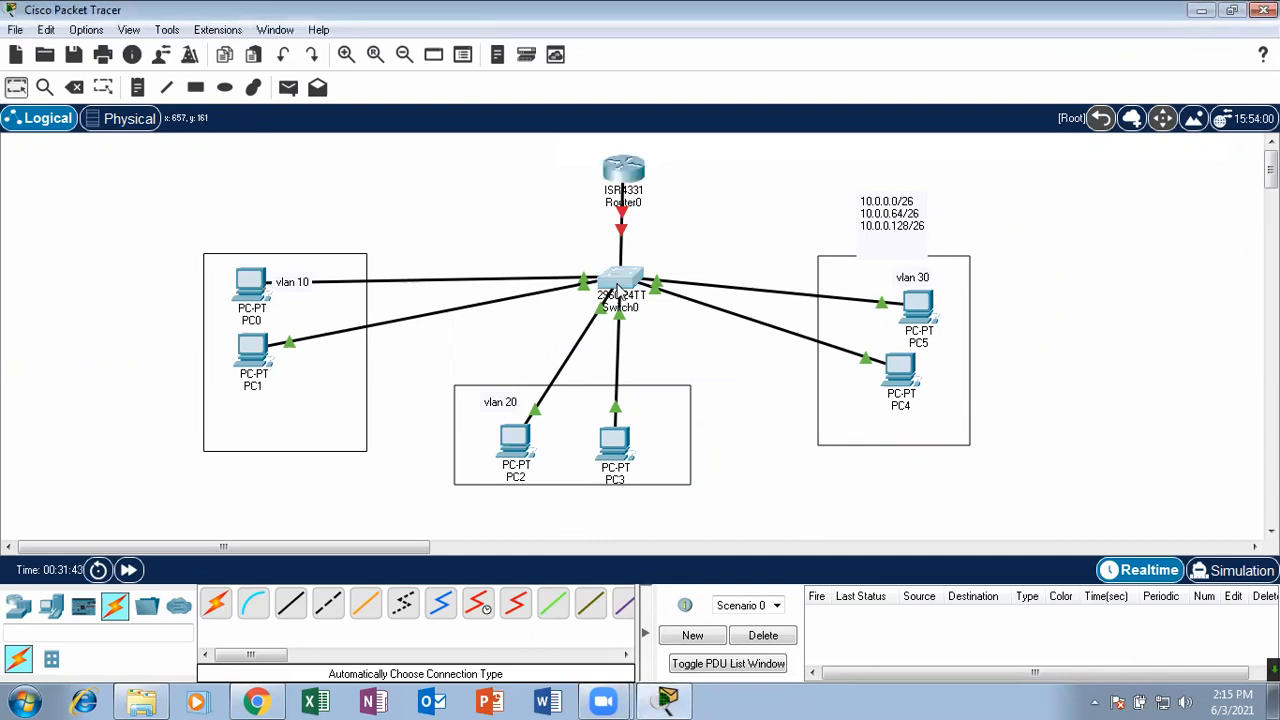
- Open the command line of Switch0 in a maximized window and bring up its prompt
left_click(620, 280)
left_click(452, 60)
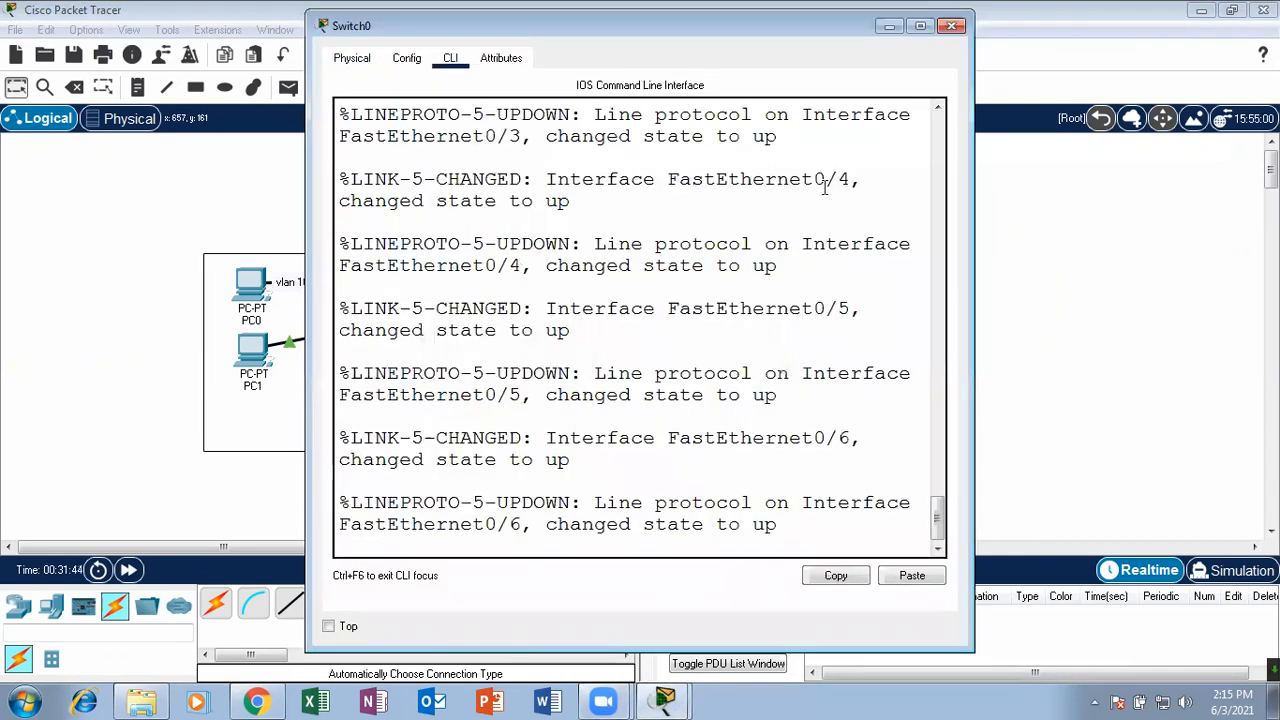
left_click(920, 25)
key("Return")
key("Return")
key("Return")
key("Return")
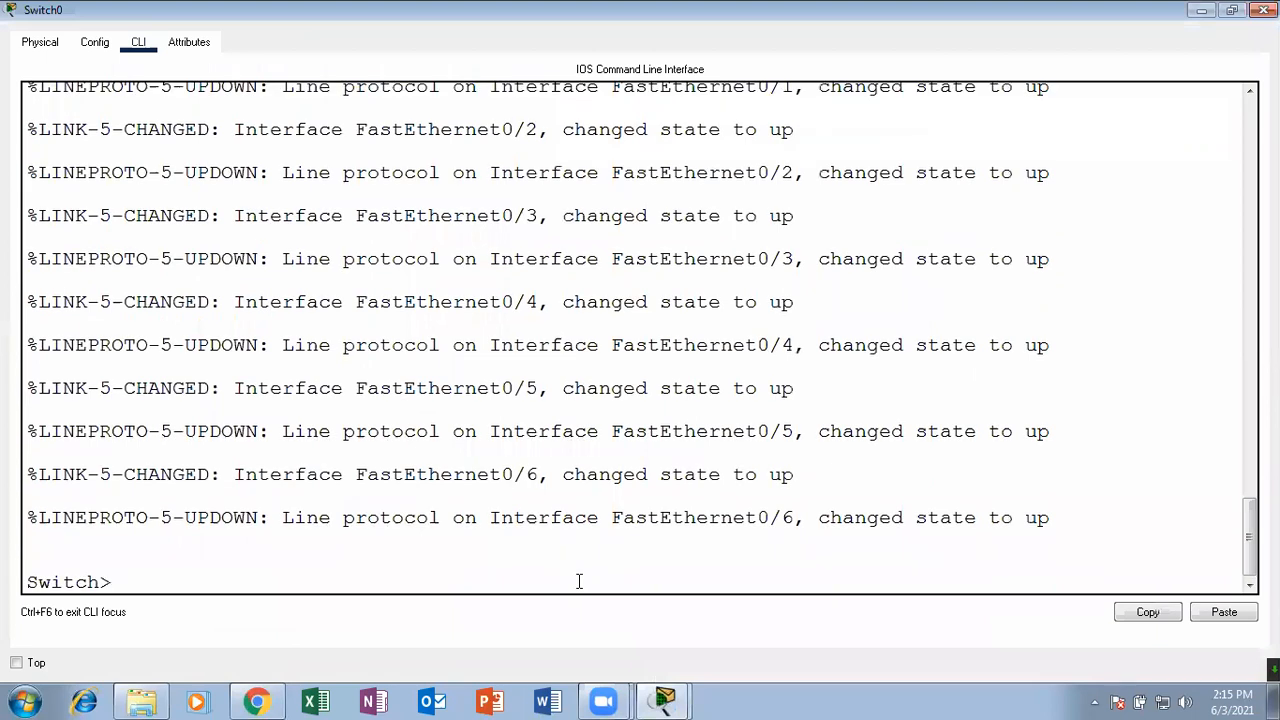
- Enter privileged mode on Switch0 with enable and switch to global configuration with configure terminal
type("ena")
key("Tab")
key("Return")
key("Return")
key("Return")
type("conf")
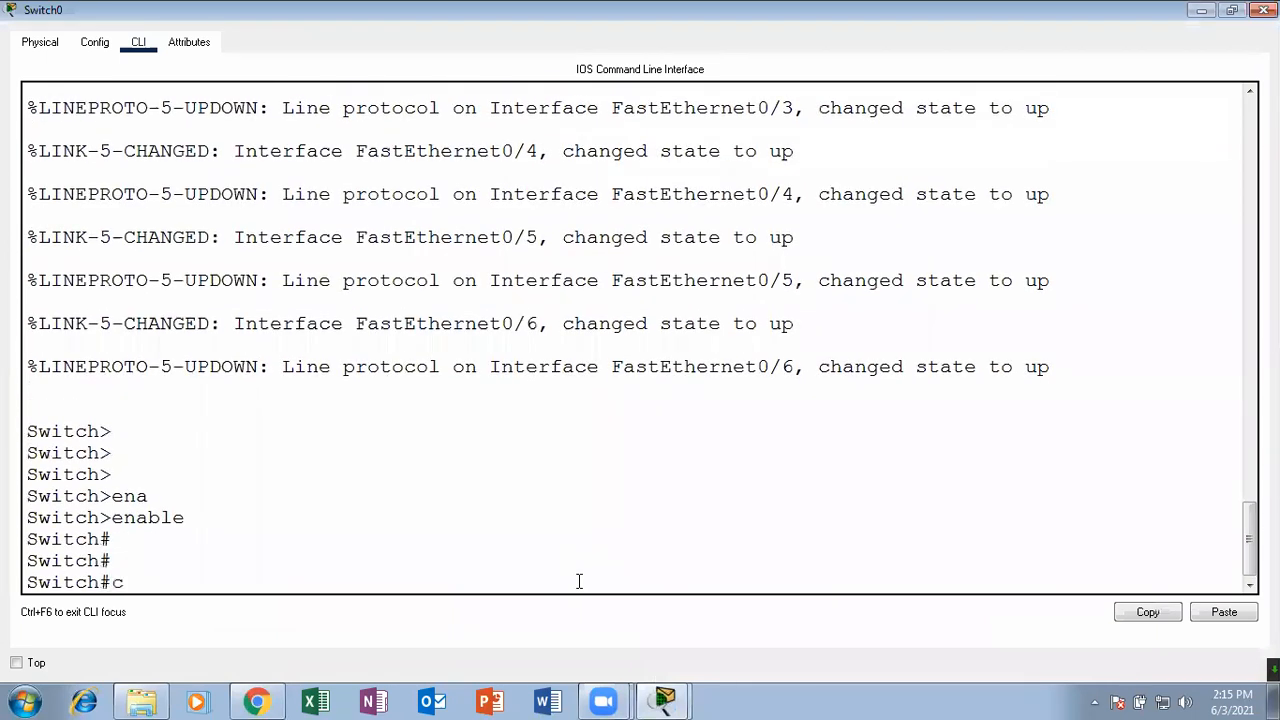
key("Tab")
type("ter")
key("Tab")
key("Return")
key("Return")
key("Return")
key("Return")
type("inte")
key("Tab")
type("r")
key("BackSpace")
key("BackSpace")
key("BackSpace")
key("BackSpace")
key("BackSpace")
key("BackSpace")
key("BackSpace")
key("BackSpace")
key("BackSpace")
- Create VLAN 10 on Switch0 with the name mkt and return to global configuration mode
type("vla")
key("Tab")
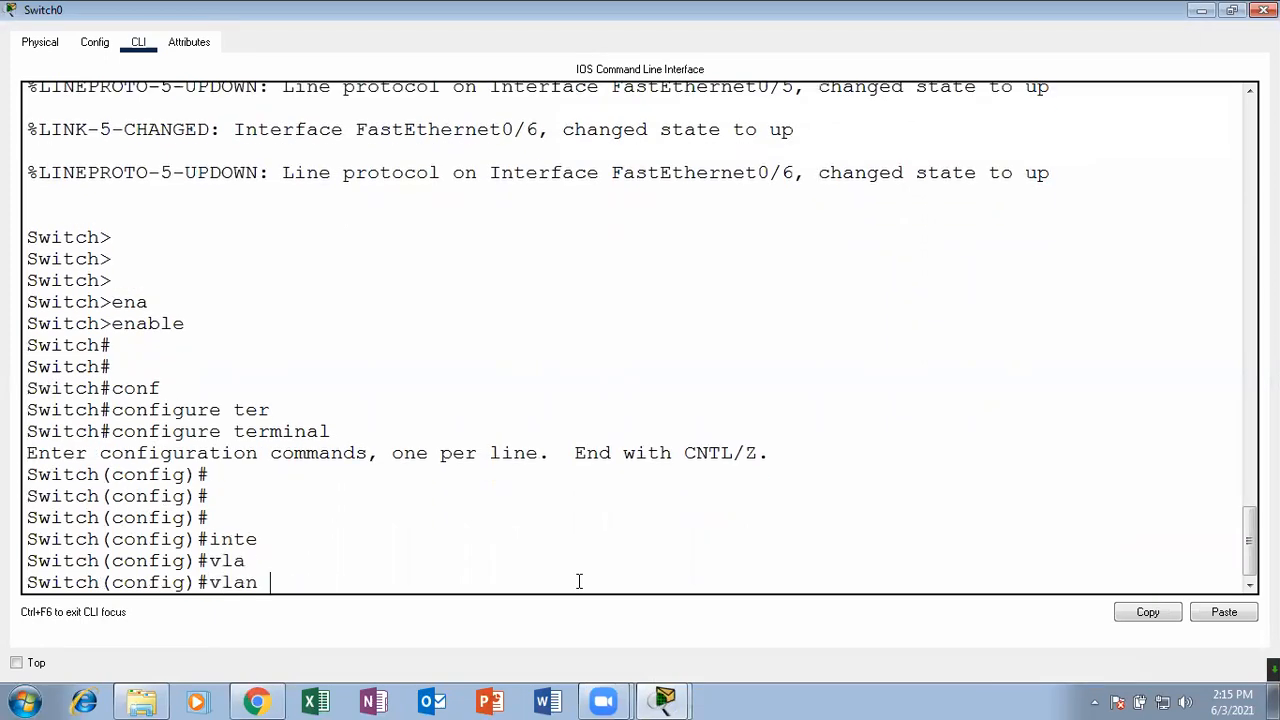
type("10")
key("Return")
key("Return")
key("Return")
type("name")
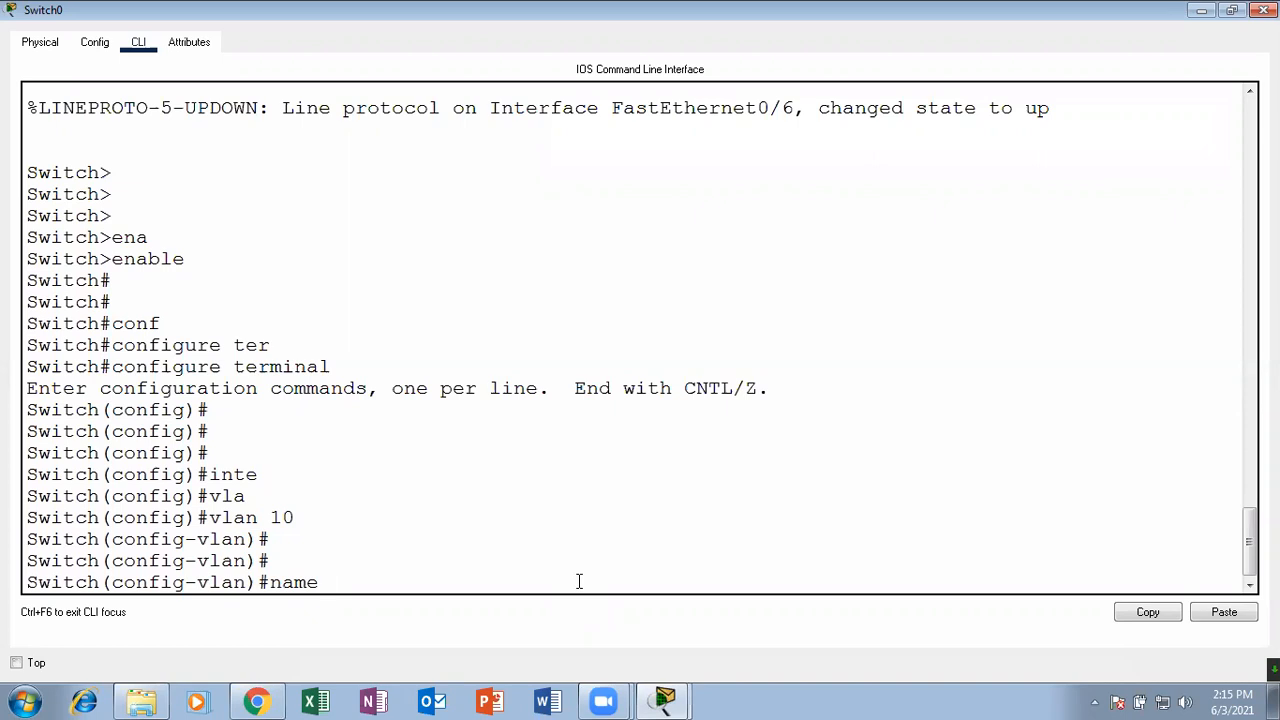
type("mkt")
key("Return")
key("Return")
key("Return")
type("exit")
key("Return")
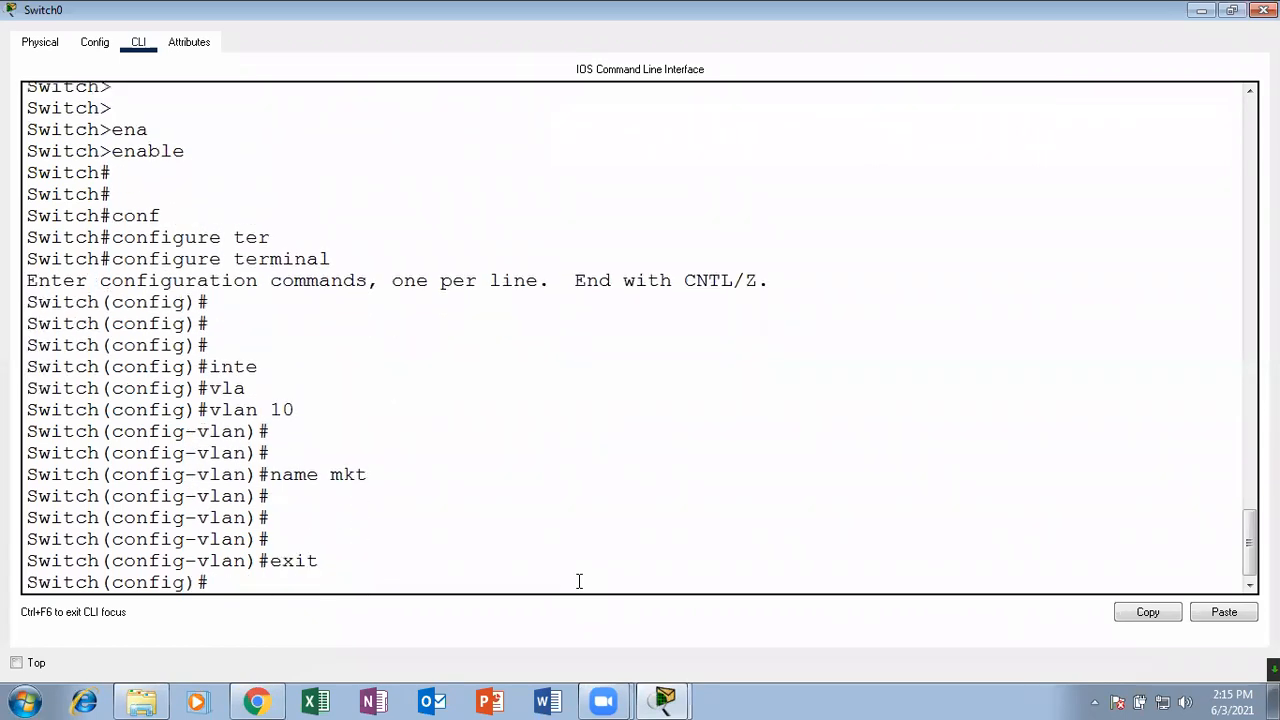
key("Return")
- Create VLAN 20 with the name sales and return to global configuration mode
type("vlan")
key("Tab")
type("20")
key("Return")
type("nam")
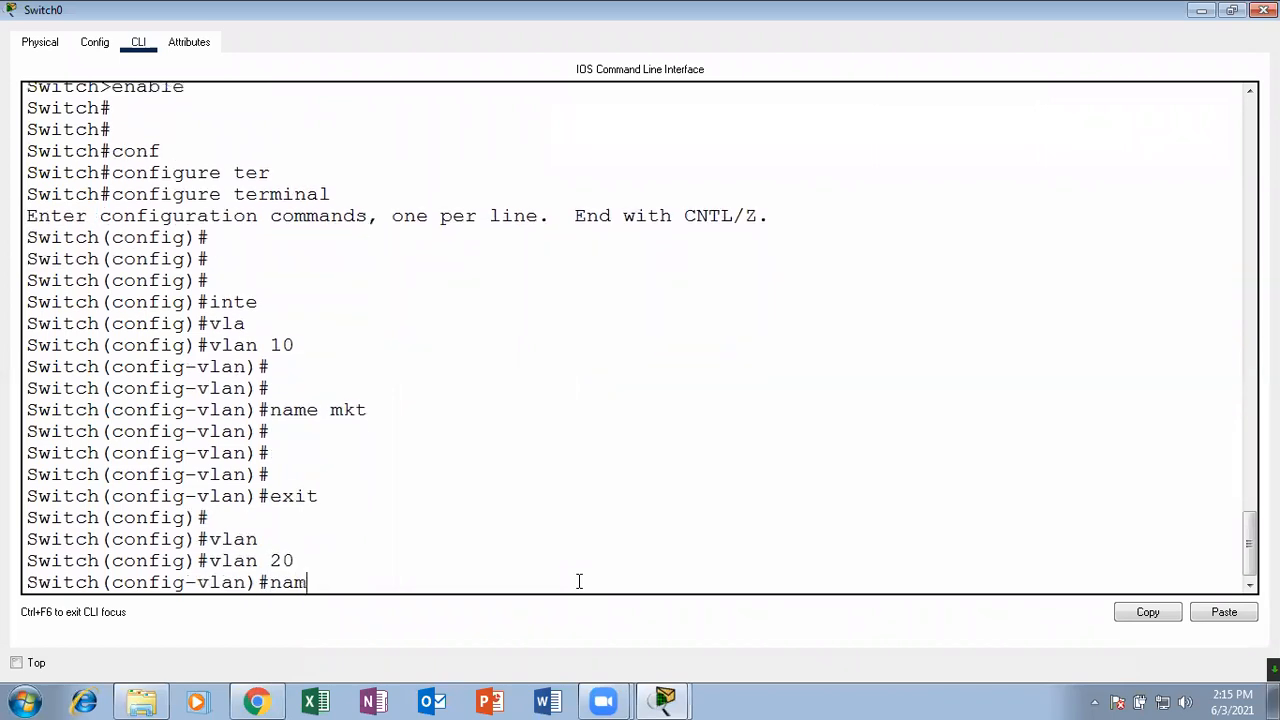
type("e sales")
key("Return")
key("Return")
key("Return")
type("exit")
key("Return")
key("Return")
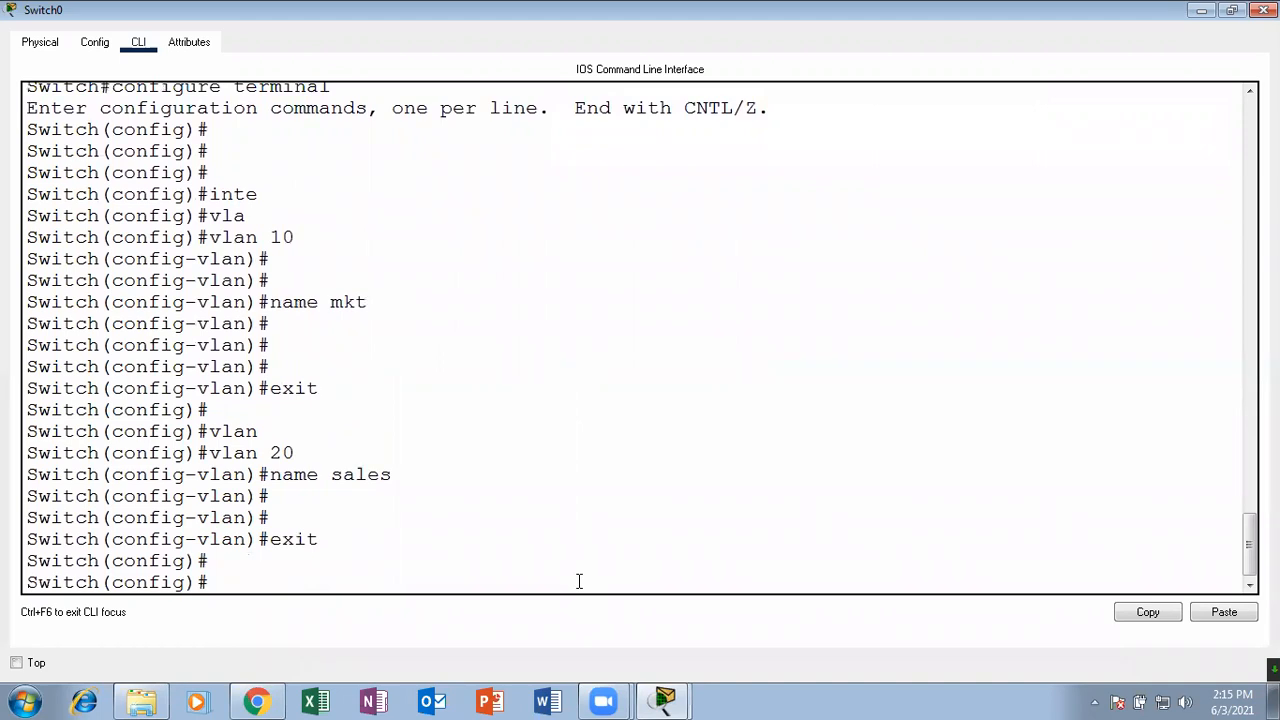
- Create VLAN 30 with the name IT and leave configuration mode for the privileged prompt
type("vlan 30")
key("Return")
key("Return")
type("anme")
key("BackSpace")
key("BackSpace")
key("BackSpace")
key("BackSpace")
type("name")
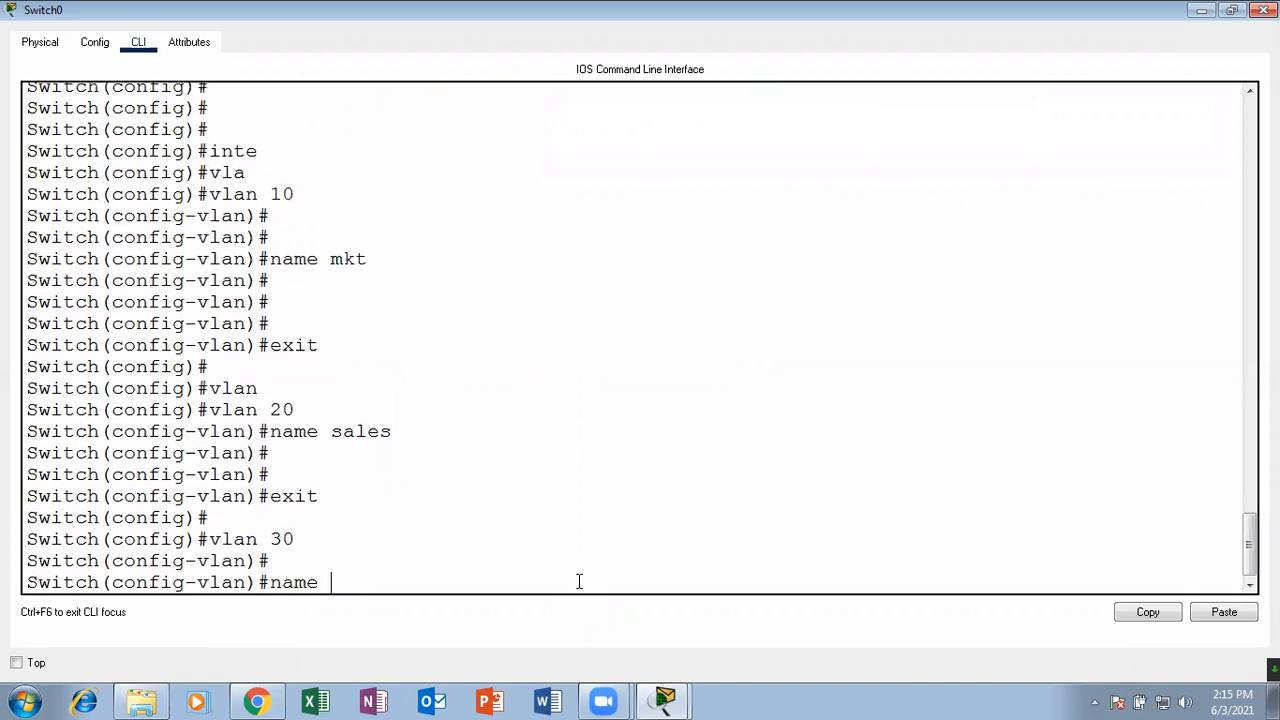
type(" IT")
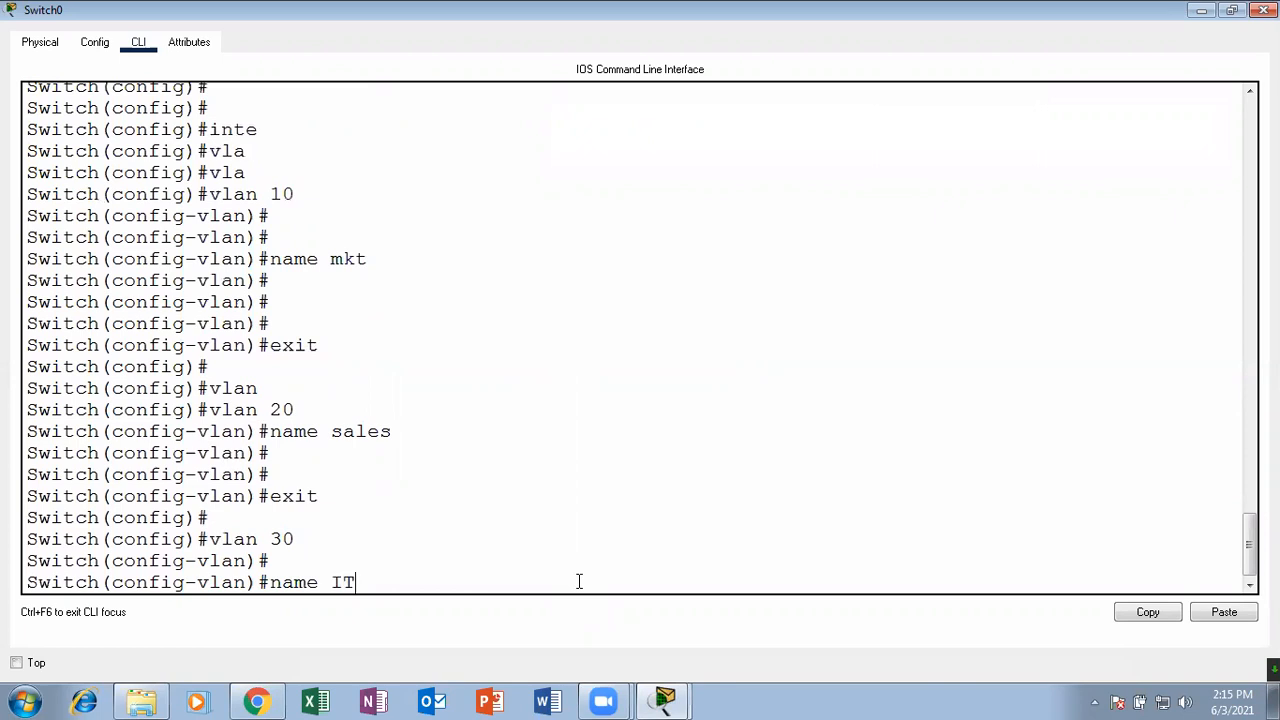
key("Return")
key("Return")
key("ctrl+z")
- Display the switch's VLAN table with sh vlan to check VLANs 10, 20 and 30
key("Return")
key("Return")
key("Return")
type("sh ")
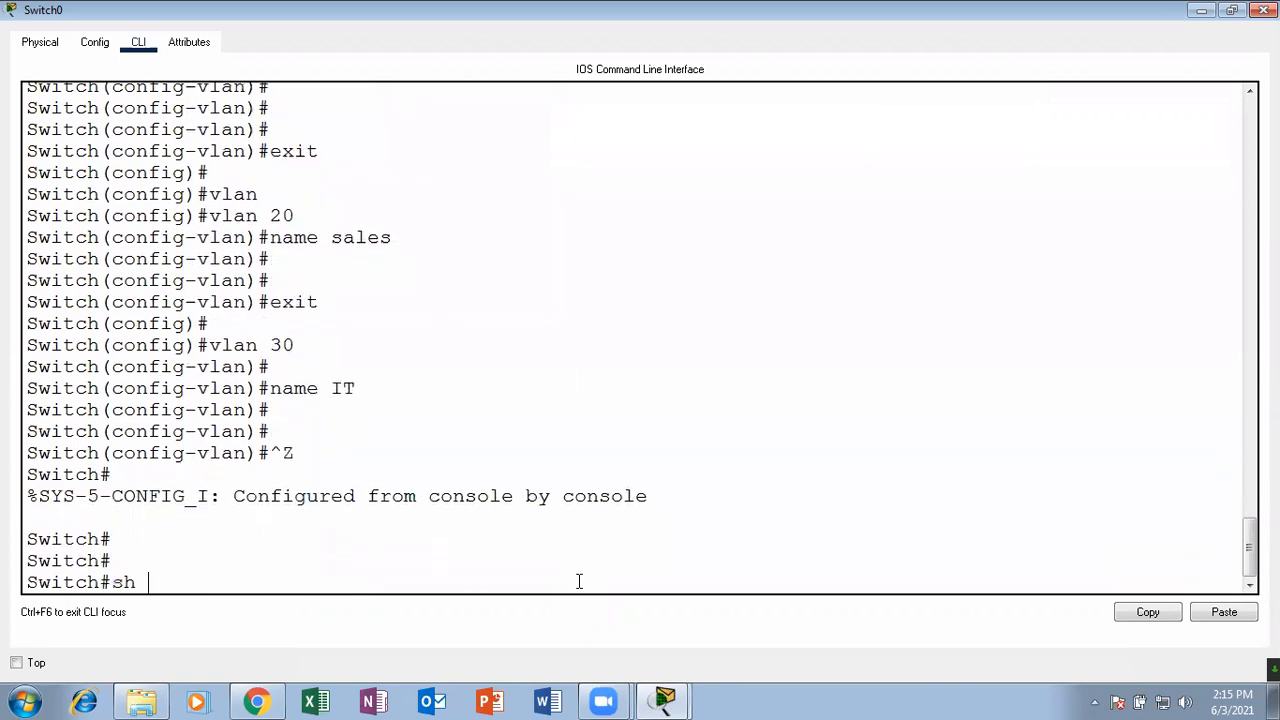
type("vla")
key("Tab")
key("Return")
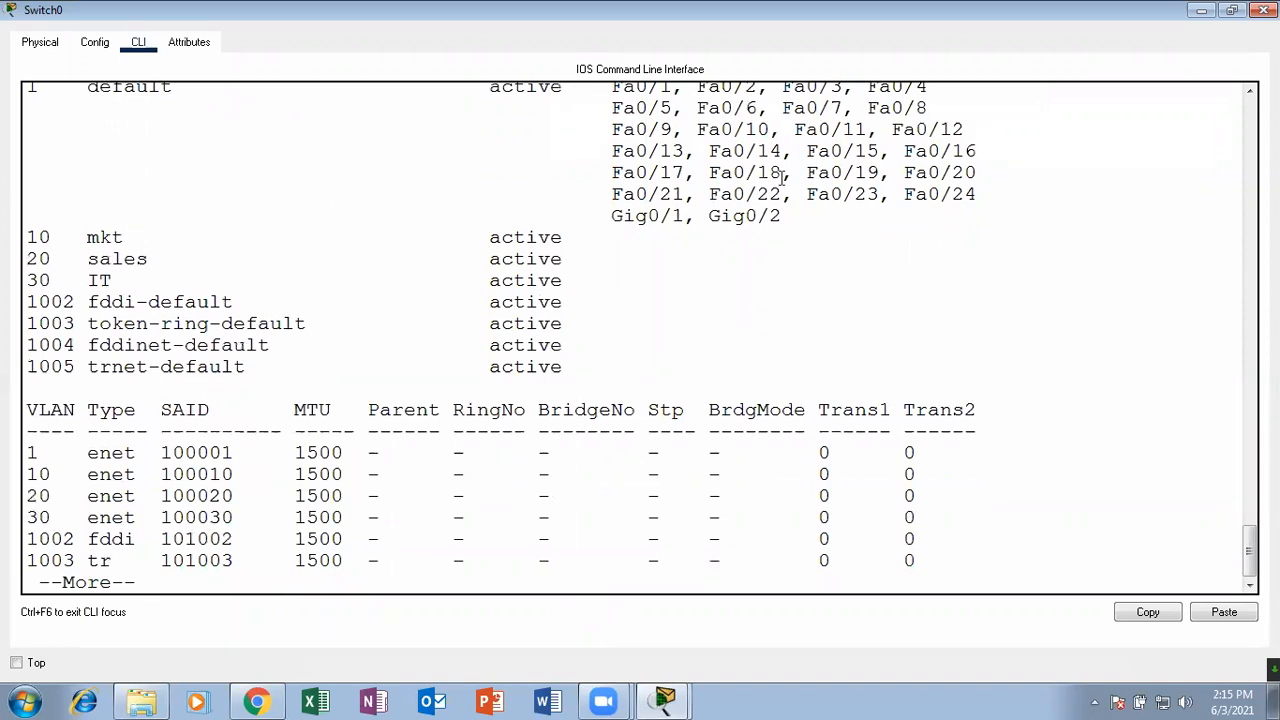
- Minimize the Switch0 window to view the PC connections in the topology, and reopen the switch's command line
left_click(1198, 9)
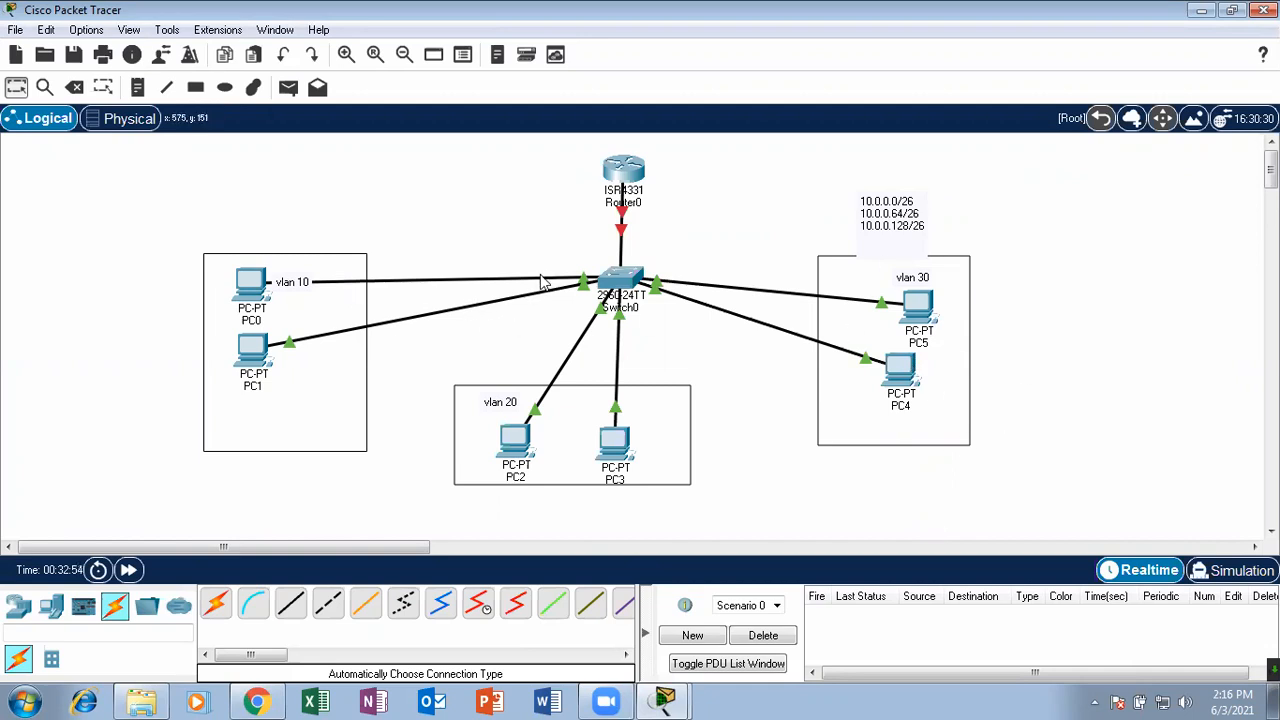
mouse_move(544, 284)
left_click(620, 280)
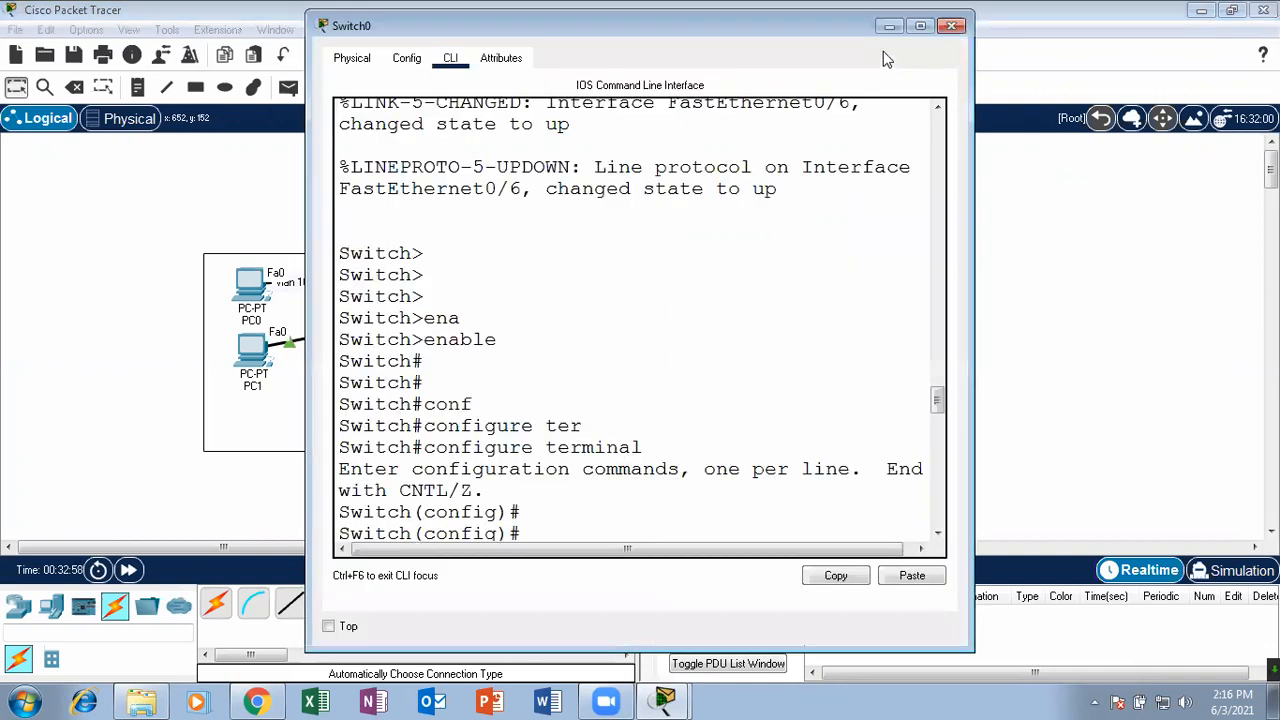
- Page through the rest of the switch's VLAN listing and enter global configuration mode with configure terminal
left_click(922, 27)
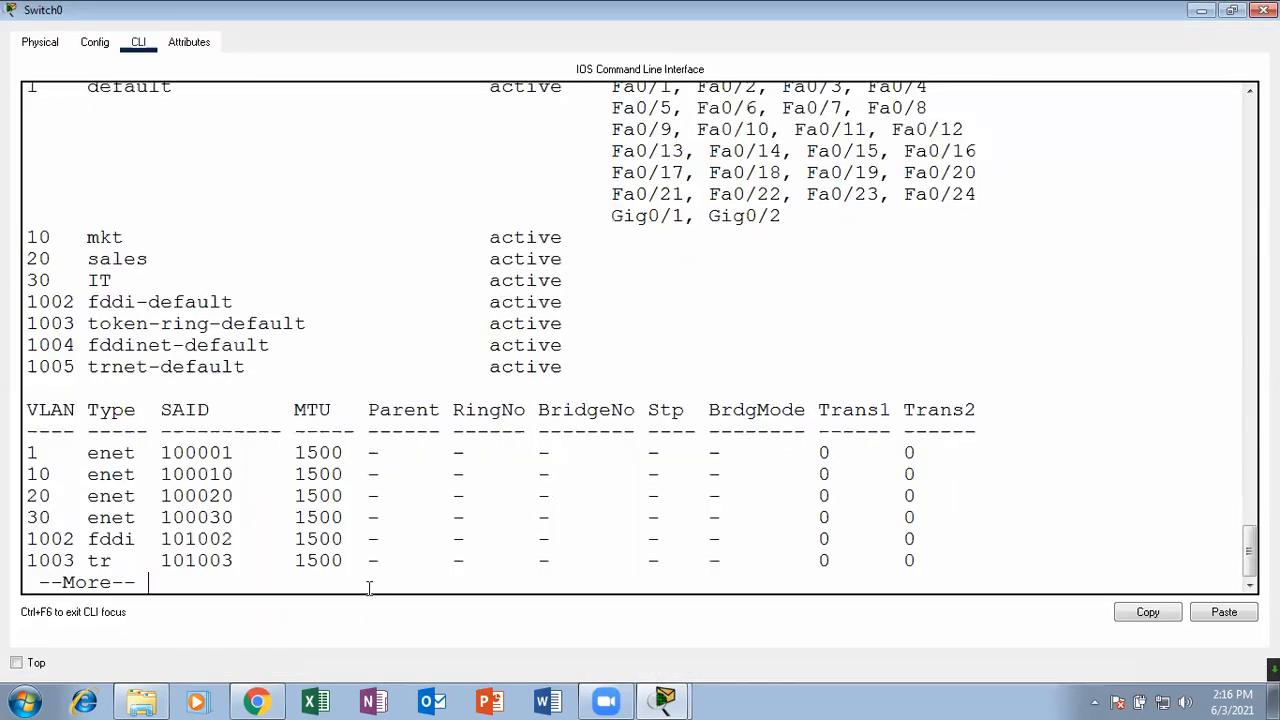
key("Return")
key("Return")
key("Return")
key("Return")
key("Return")
key("Return")
key("Return")
key("Return")
key("Return")
key("Return")
key("Return")
key("Return")
key("Return")
key("Return")
key("Return")
key("Return")
key("Return")
key("Return")
key("Return")
key("Return")
type("conf")
key("Tab")
type("ter")
key("Tab")
key("Return")
key("Return")
- Enter interface range configuration for fastEthernet 0/1-2
type("inter")
key("Tab")
type("ra")
key("Tab")
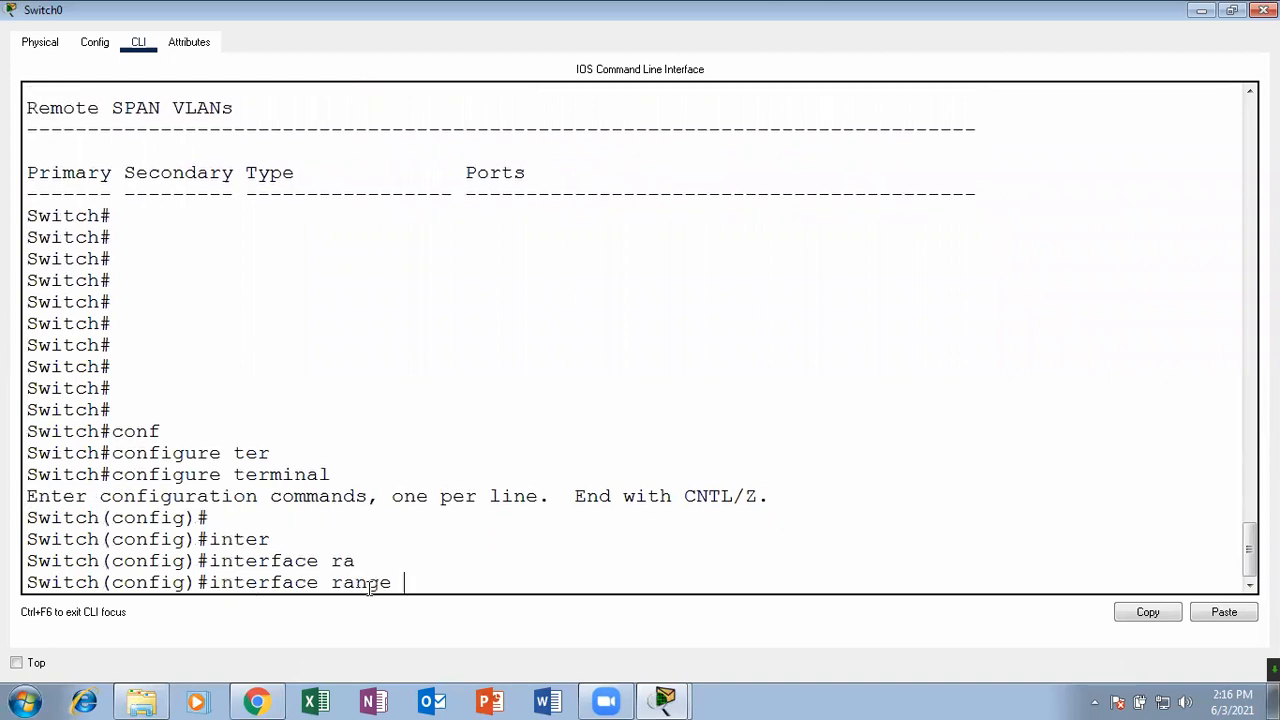
type("fas")
key("Tab")
type("0/1-")
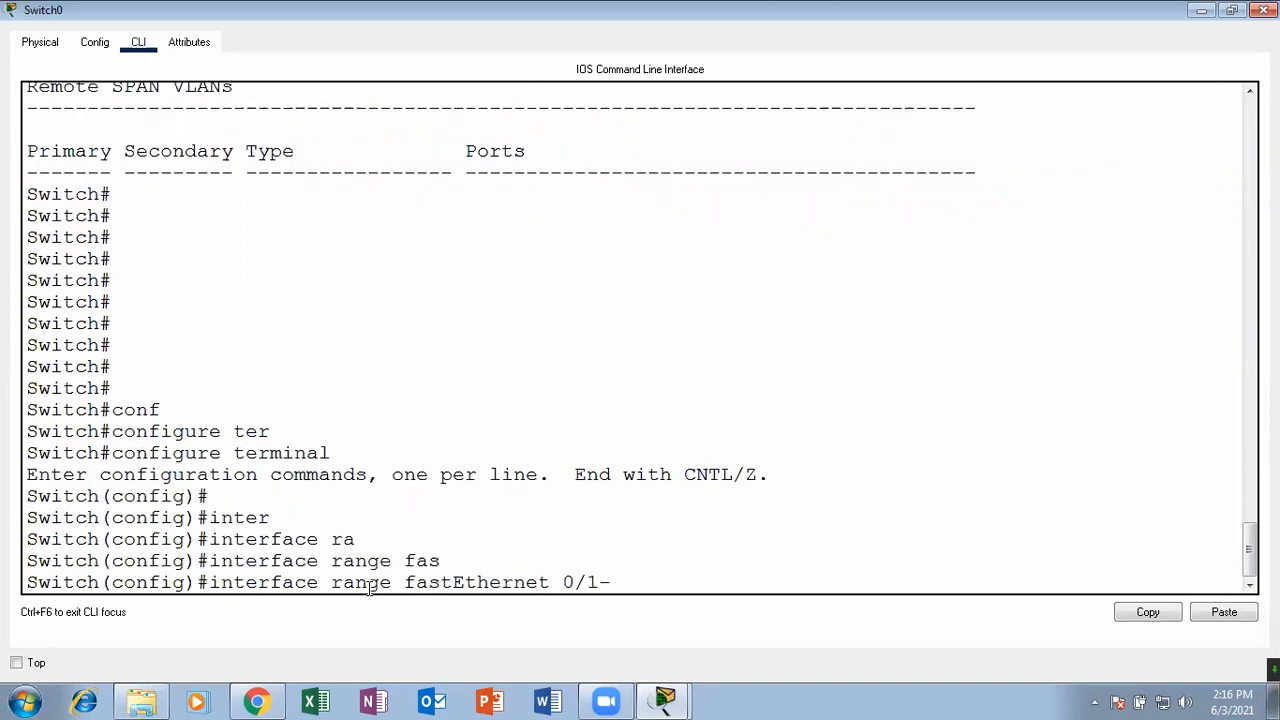
type("2")
key("Return")
key("Return")
key("Return")
- Set ports fastEthernet 0/1-2 to access mode with switchport mode access
type("sw")
key("Tab")
type("mode")
key("Tab")
type("acc")
key("Tab")
key("Return")
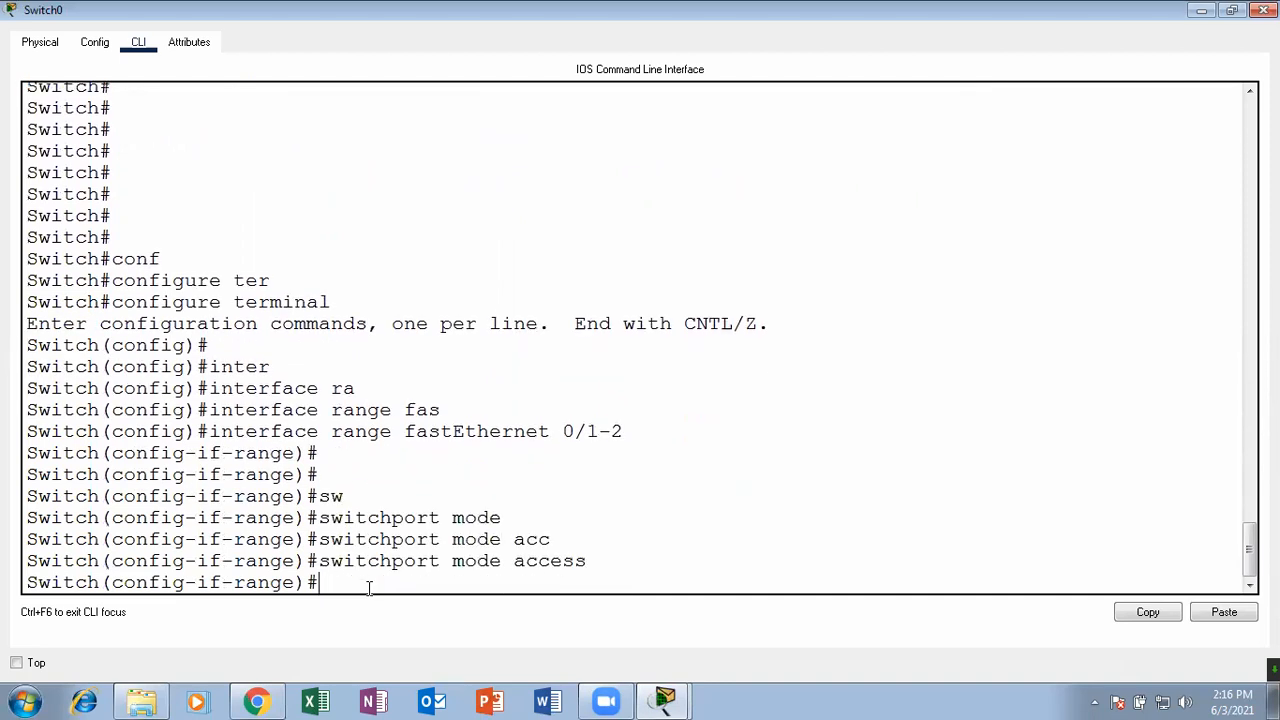
key("Return")
- Assign ports fastEthernet 0/1-2 to VLAN 10 with switchport access vlan 10 and exit to global configuration mode
type("sw")
key("Tab")
type("acc")
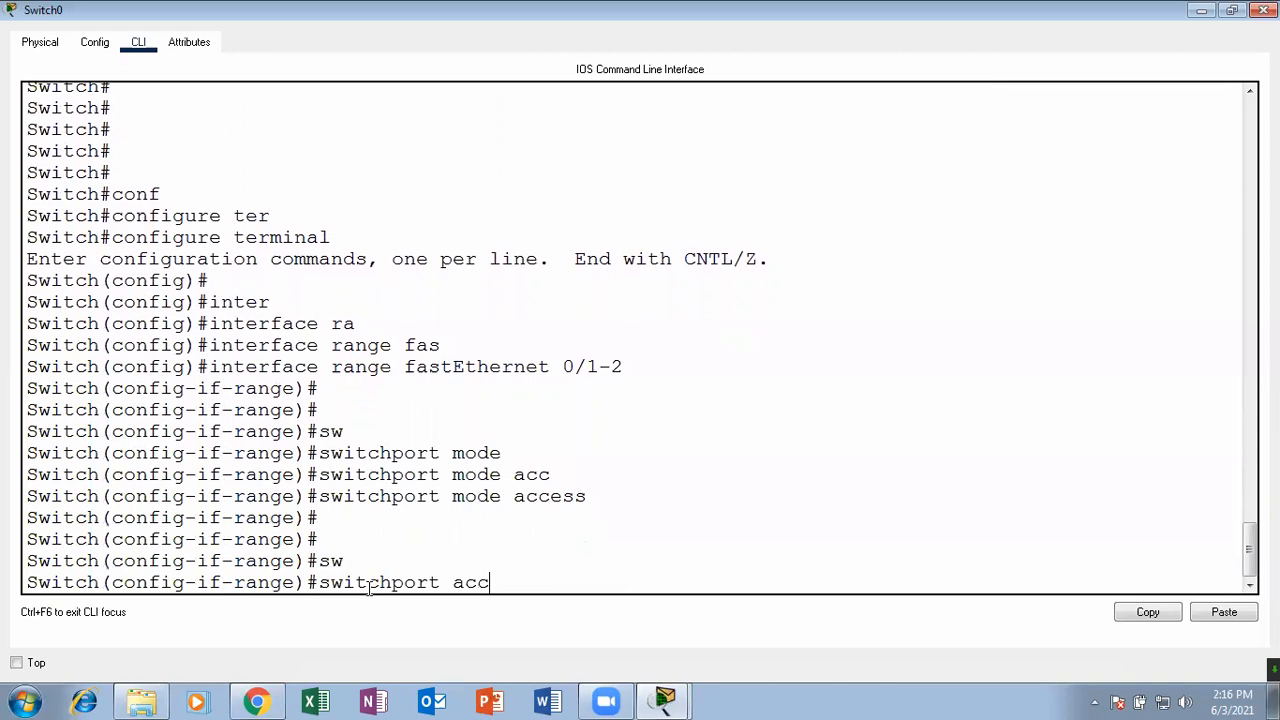
key("Tab")
type("val")
key("Tab")
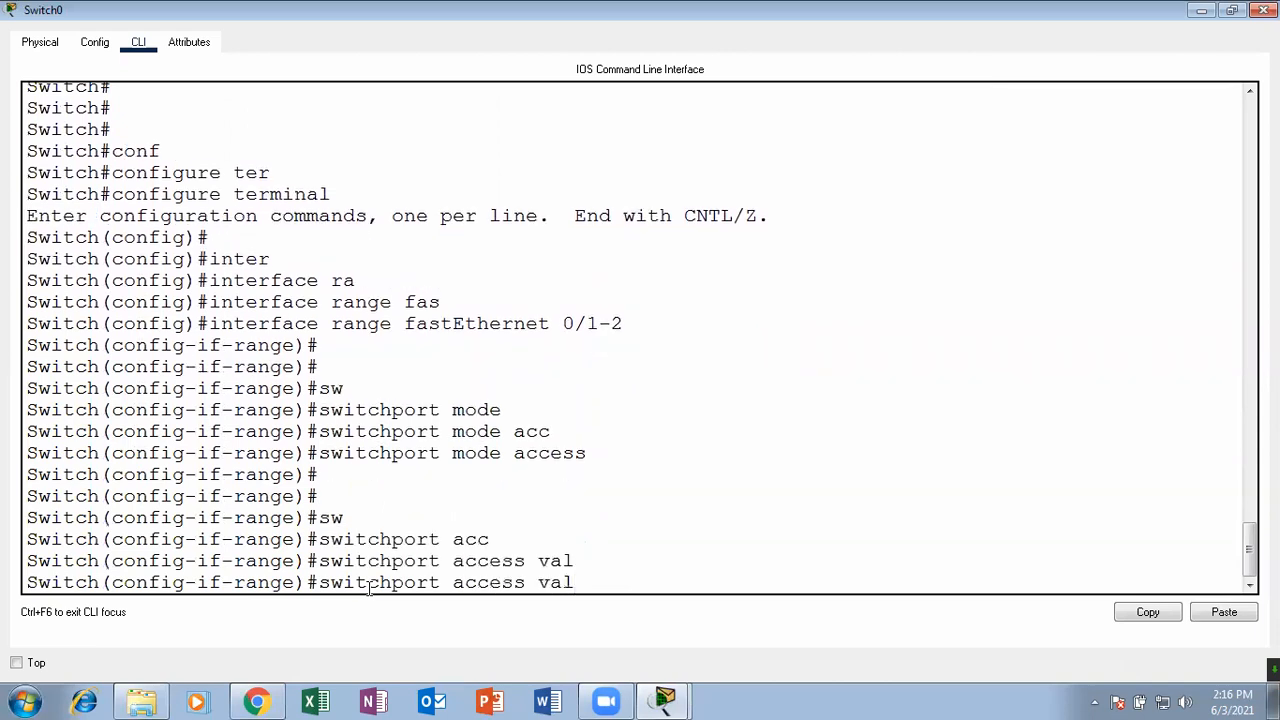
type("lan 10")
key("Return")
key("Return")
key("Return")
type("exit")
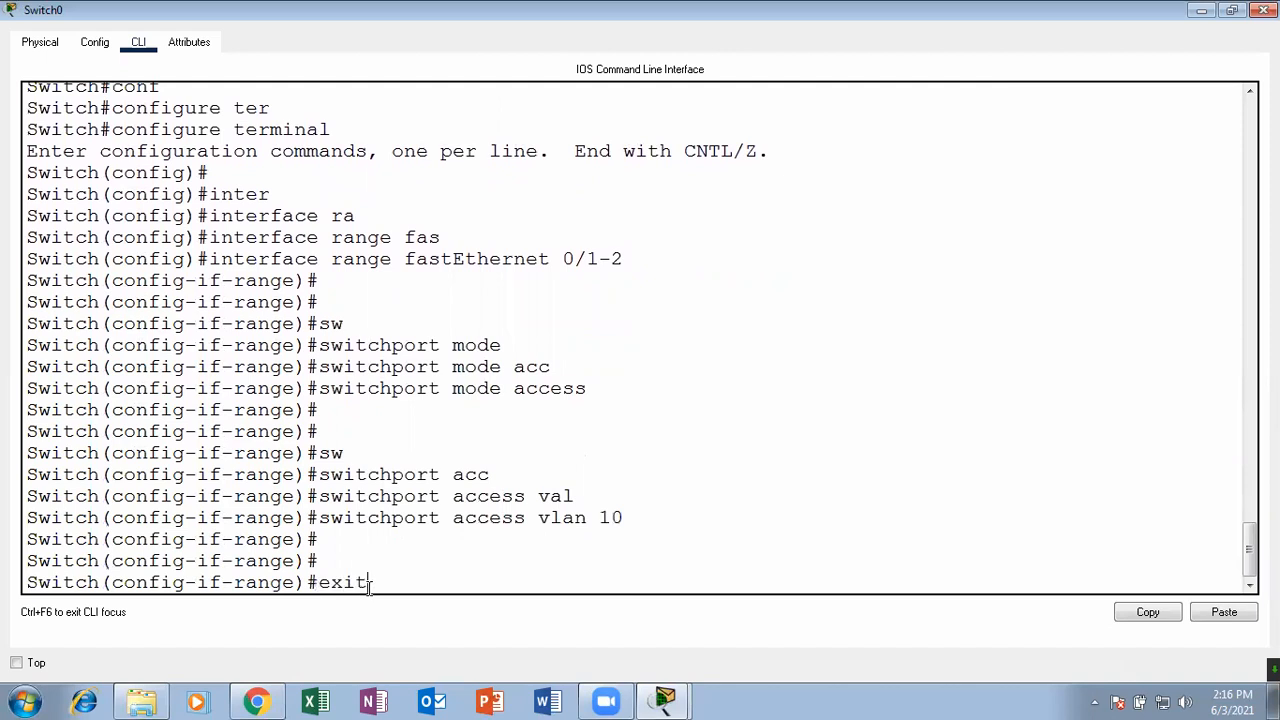
key("Return")
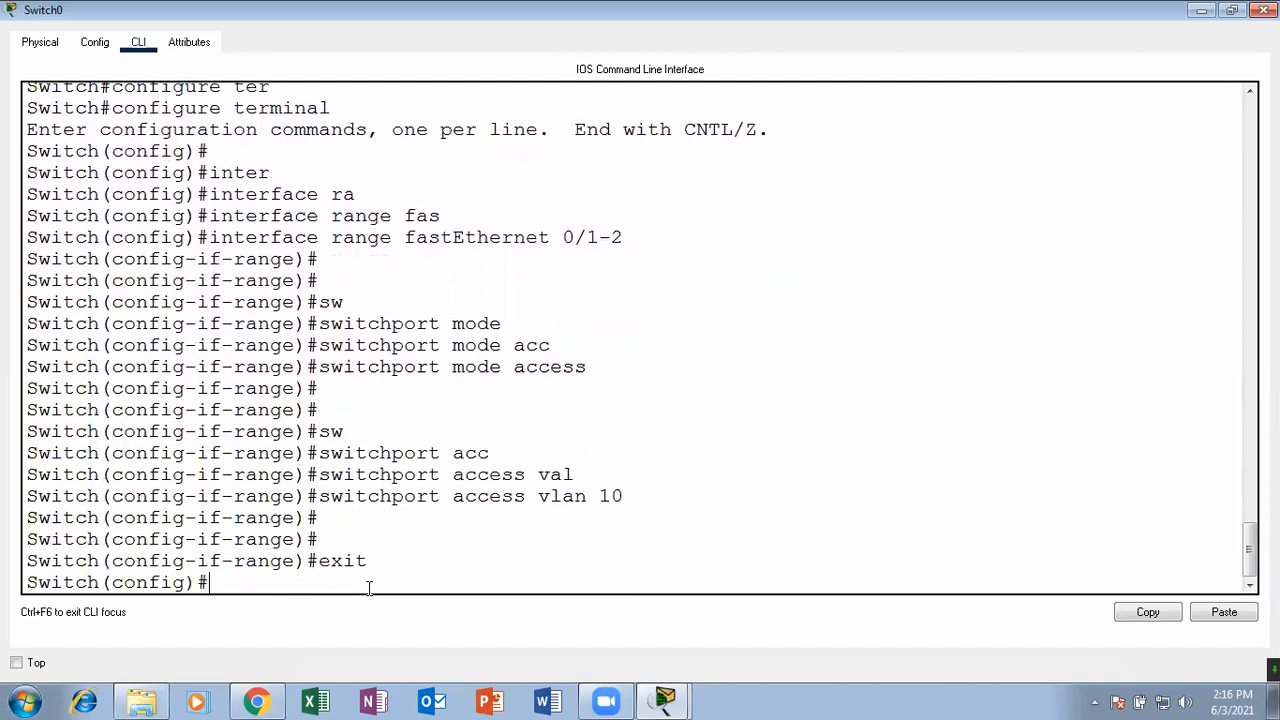
- Shift the vlan 20 label away from PC2's port label in the topology, and reopen Switch0's command line at full size
left_click(1202, 10)
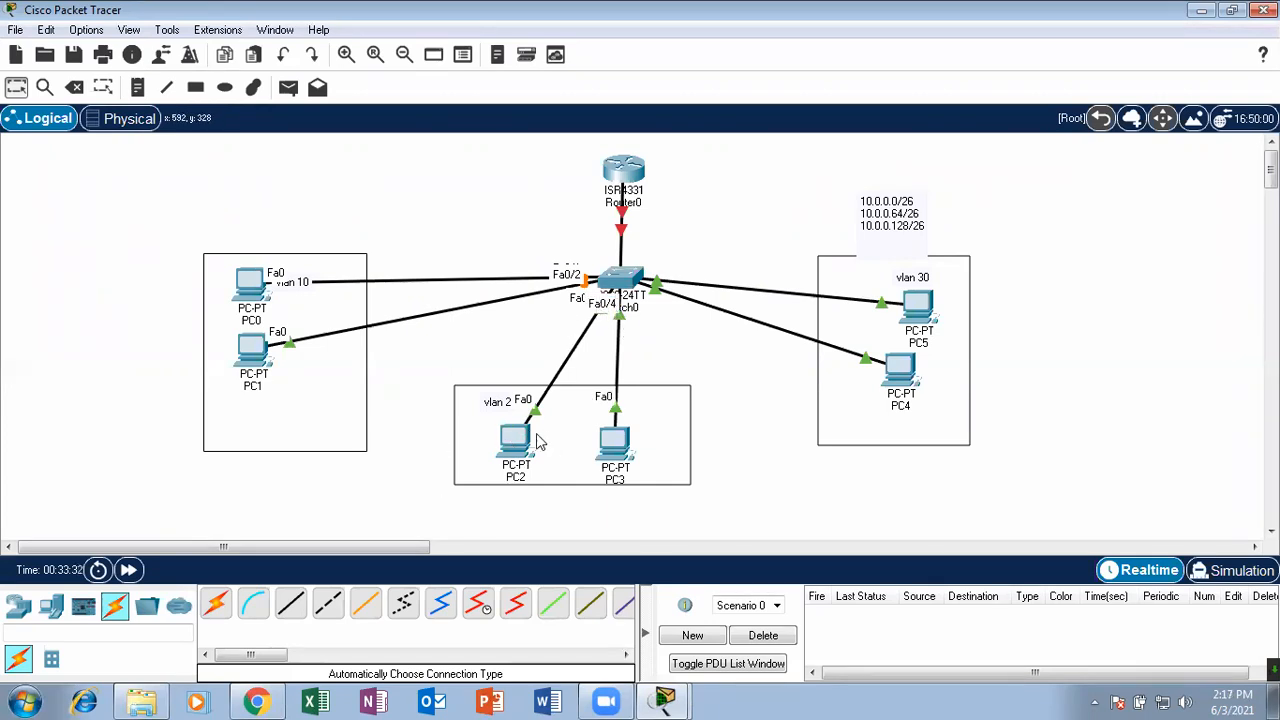
left_click_drag(497, 403, 477, 402)
left_click(625, 284)
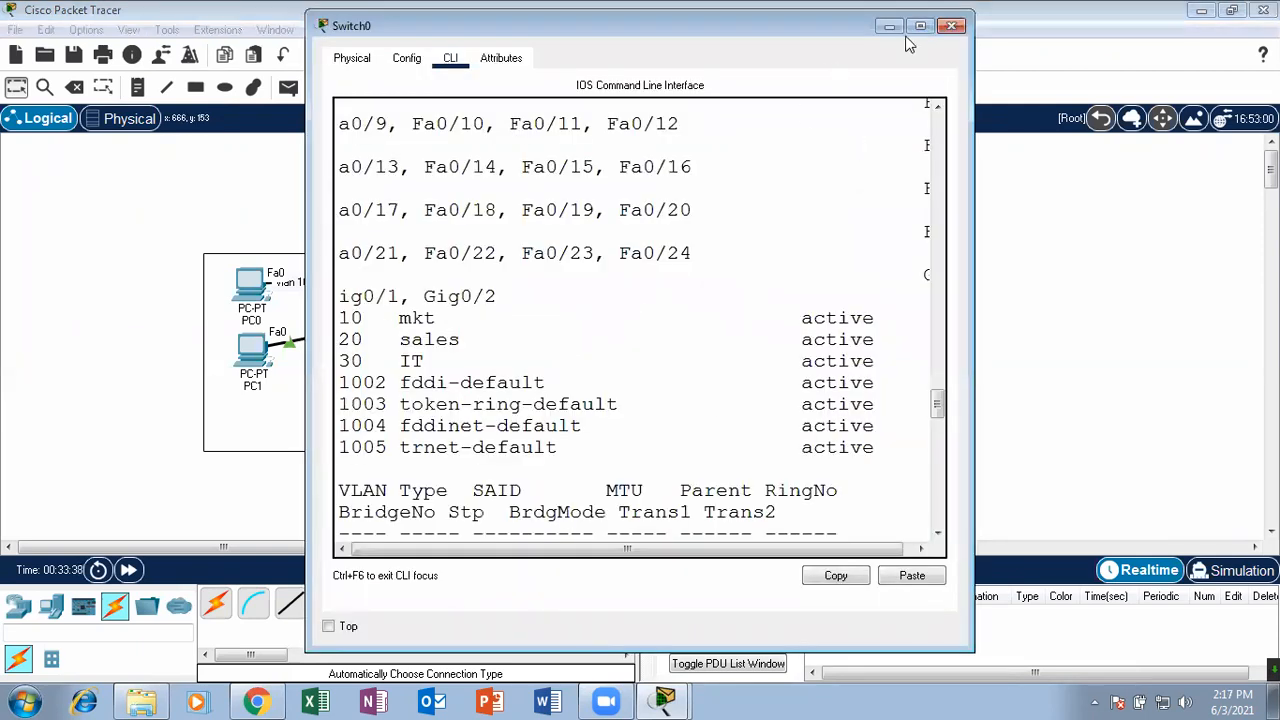
left_click(916, 30)
key("Return")
key("Return")
key("Return")
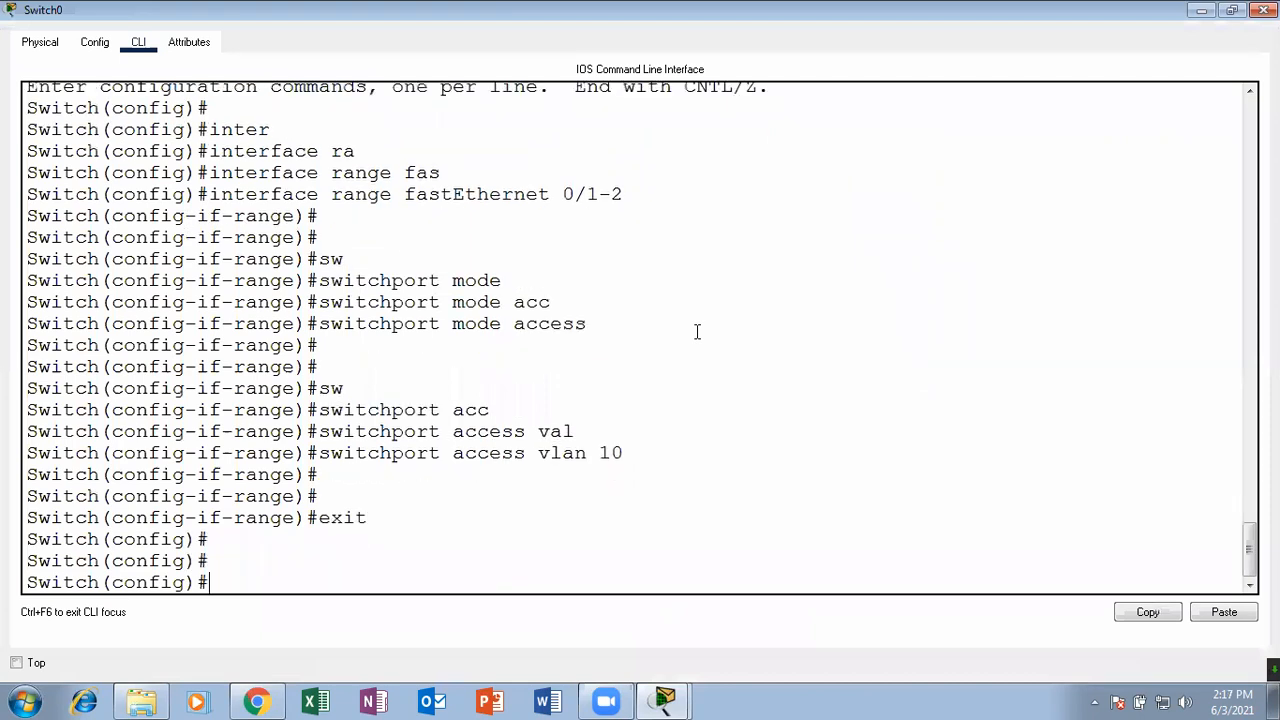
- Enter interface range configuration for fastEthernet 0/3-4 and start a switchport command
key("Up")
key("Up")
key("Up")
key("Up")
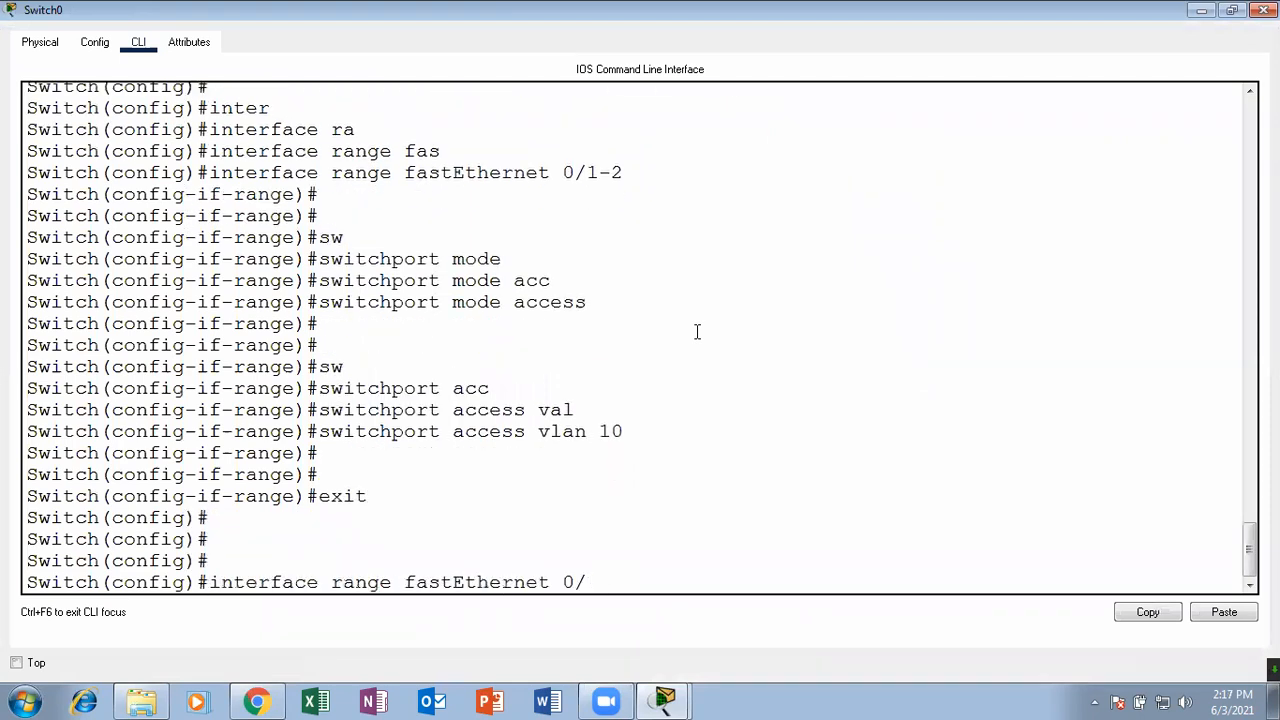
type("4")
key("Return")
type("sw")
key("Tab")
type("acc")
key("Tab")
type("vla")
key("Tab")
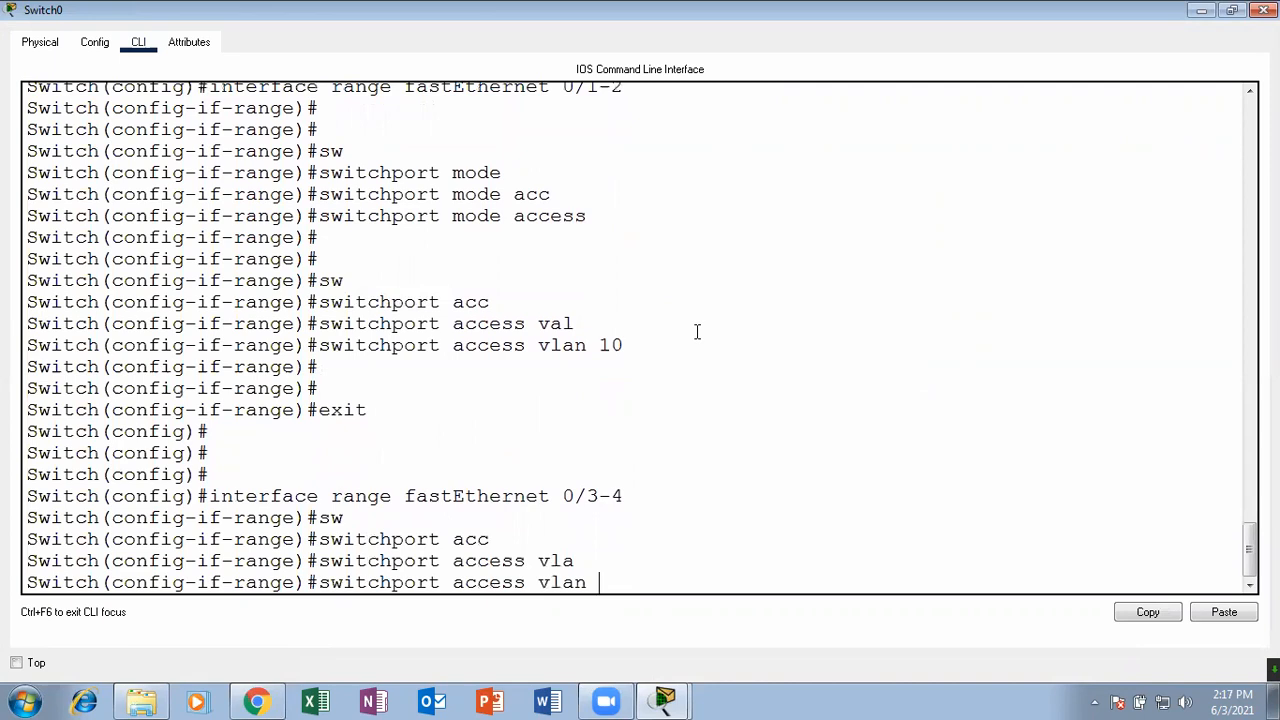
key("BackSpace")
key("BackSpace")
key("BackSpace")
key("BackSpace")
key("BackSpace")
key("BackSpace")
key("BackSpace")
key("BackSpace")
key("BackSpace")
- Complete the switchport command as switchport mode access for ports fastEthernet 0/3-4
type("mode")
key("Tab")
type("acc")
key("Tab")
key("Return")
- Assign ports fastEthernet 0/3-4 to VLAN 20 with switchport access vlan 20 and exit to global configuration mode
type("s")
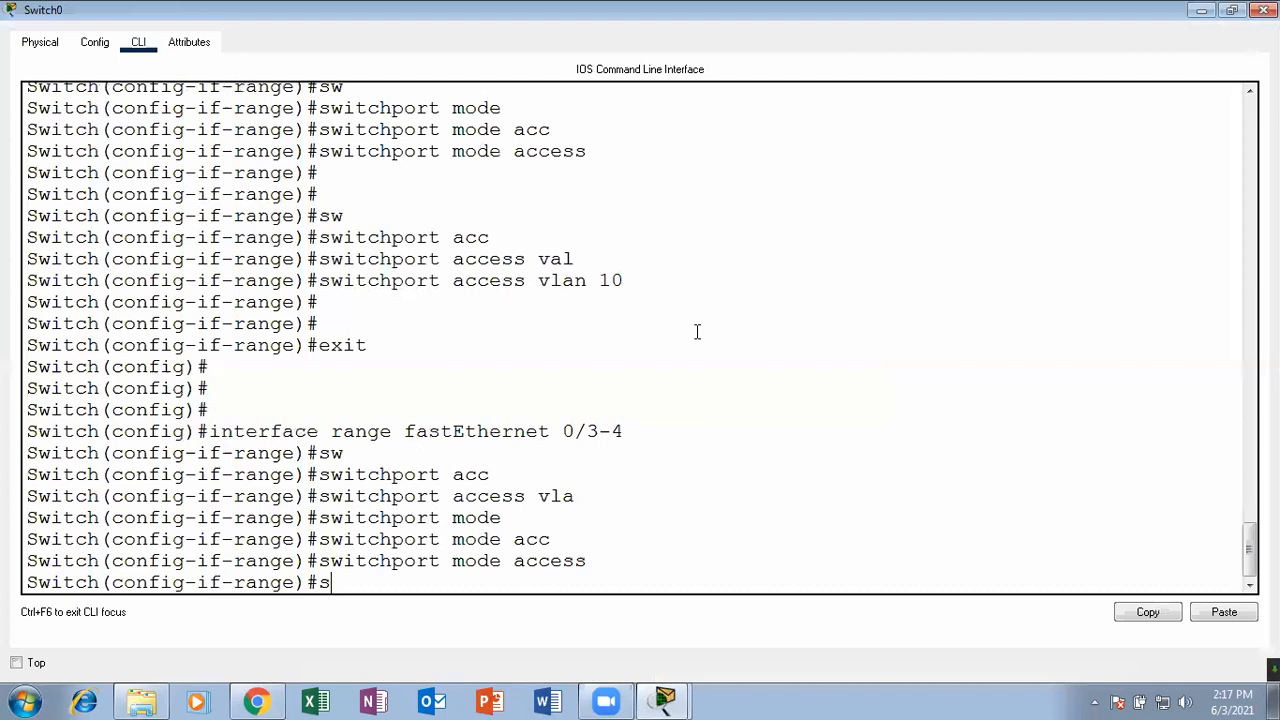
type("w")
key("Tab")
type("acc")
key("Tab")
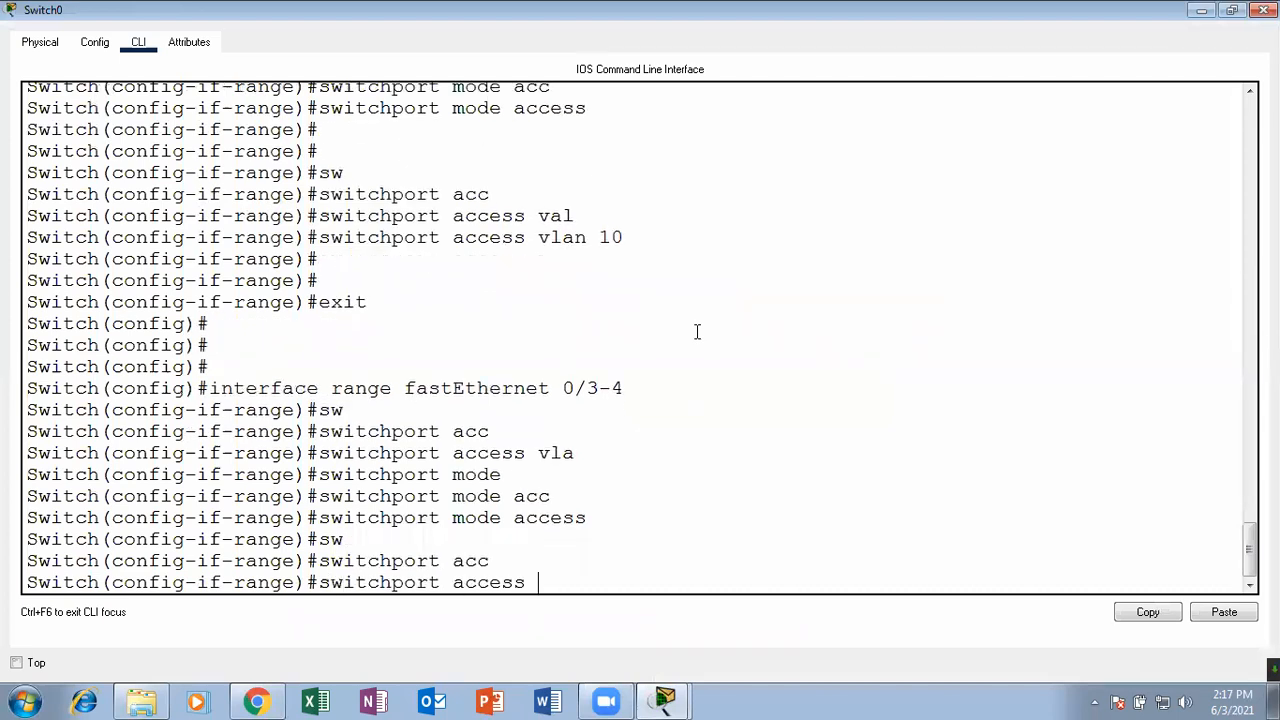
type("vla")
key("Tab")
type("2")
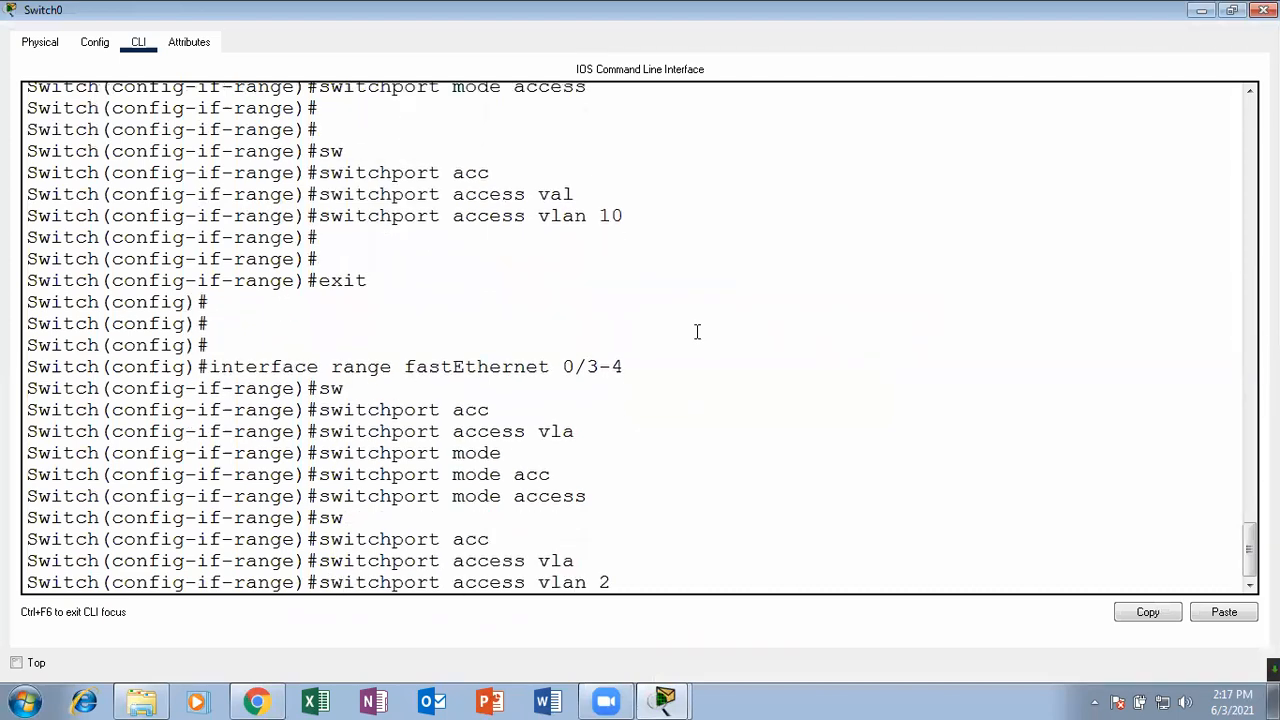
type("0")
key("Return")
key("Return")
key("Return")
type("exit")
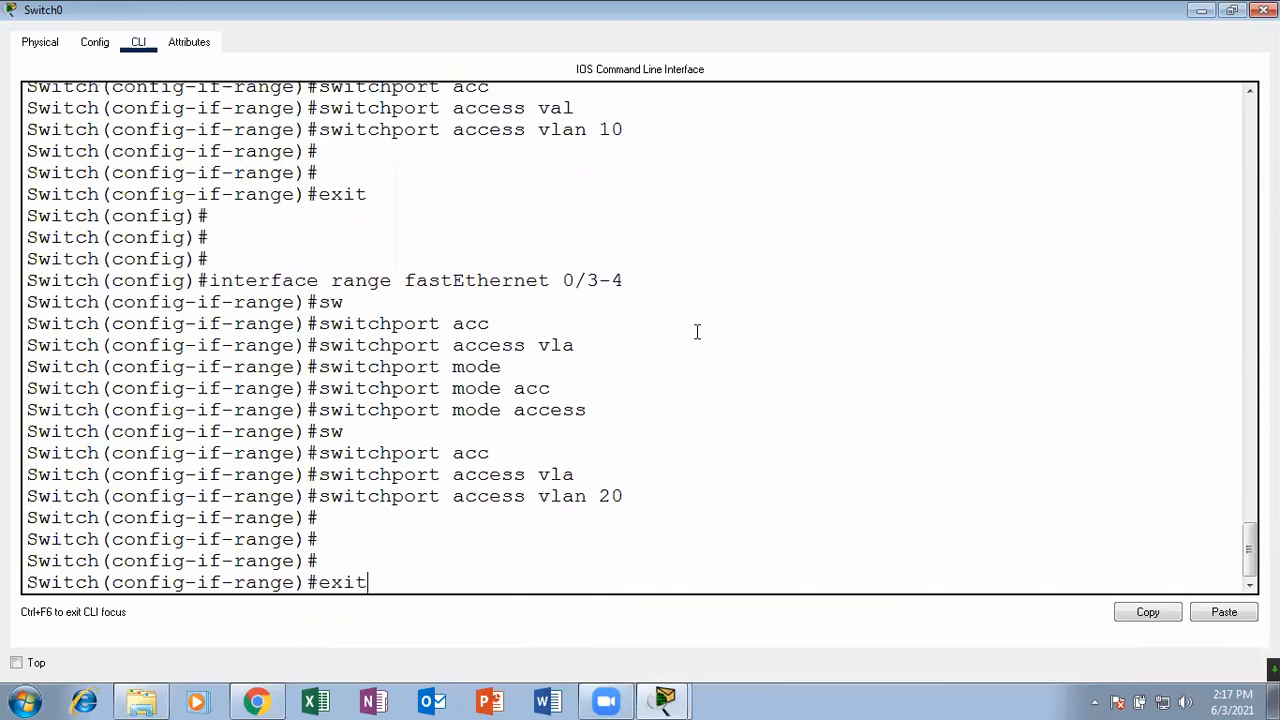
key("Return")
- Reuse the previous interface range command to enter range configuration for fastEthernet 0/5-6
key("Up")
key("Up")
key("Up")
key("Up")
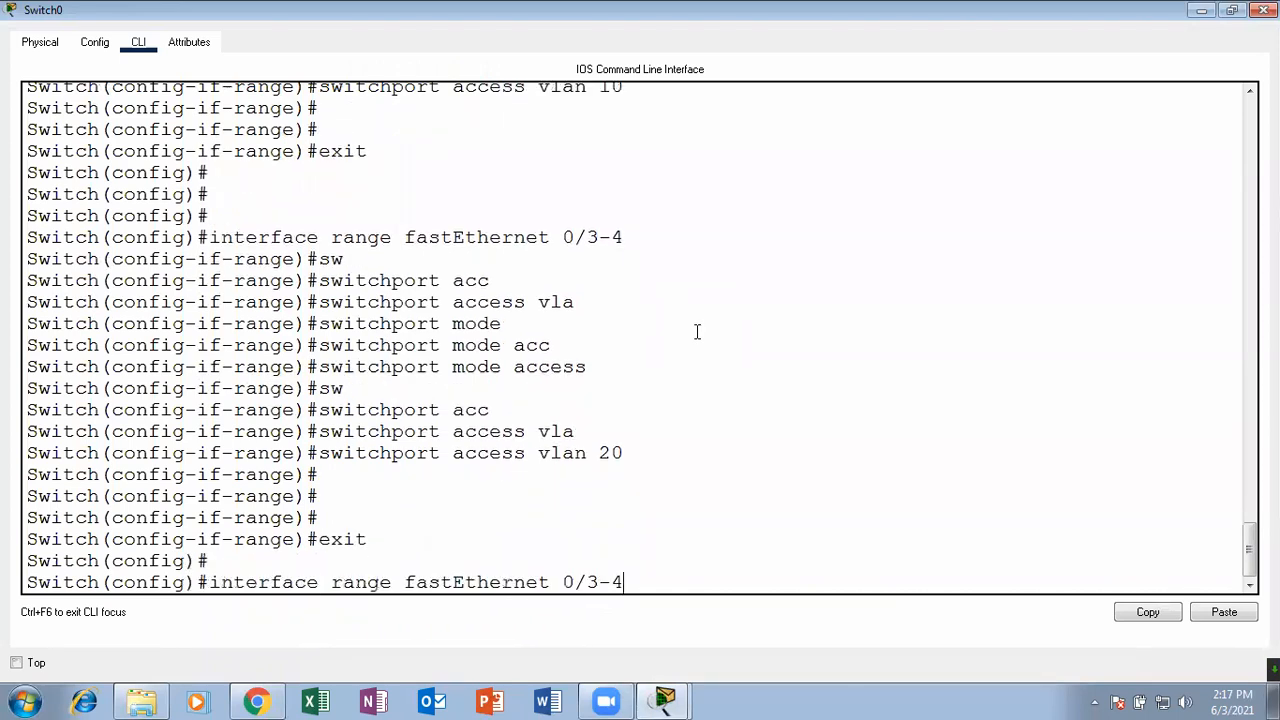
key("BackSpace")
key("BackSpace")
type("5-6")
key("Return")
key("Return")
key("Return")
- Set ports fastEthernet 0/5-6 to access mode with switchport mode access
type("s")
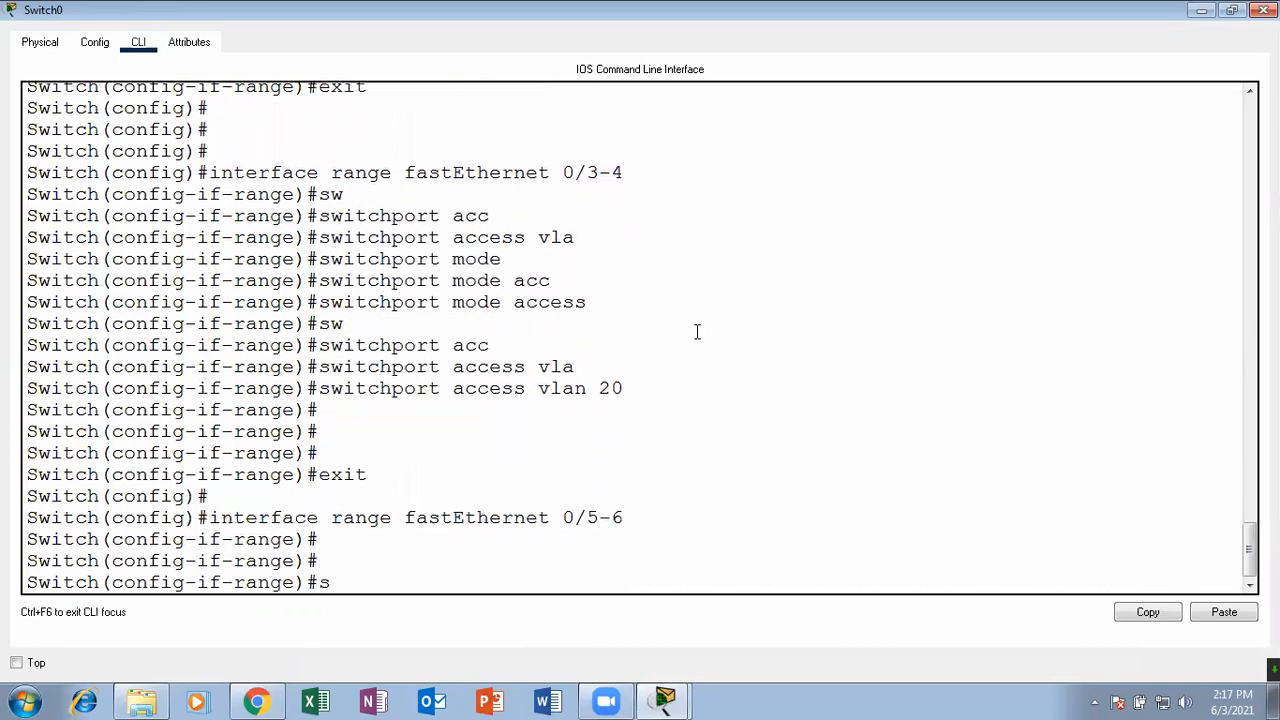
type("witchport m")
key("Tab")
type("mo")
key("Tab")
type("acc")
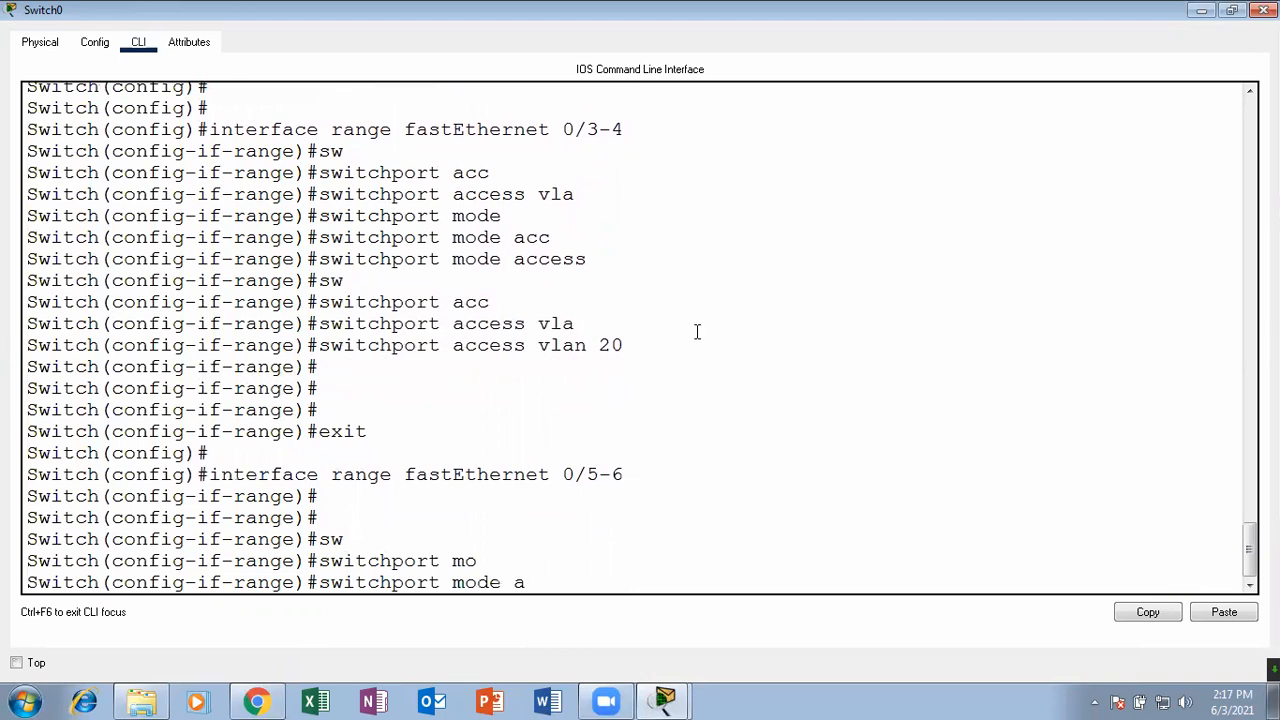
key("Tab")
key("Return")
key("Return")
- Assign ports fastEthernet 0/5-6 to VLAN 30 with switchport access vlan 30
type("sw")
key("Tab")
type("acc")
key("Tab")
type("vla")
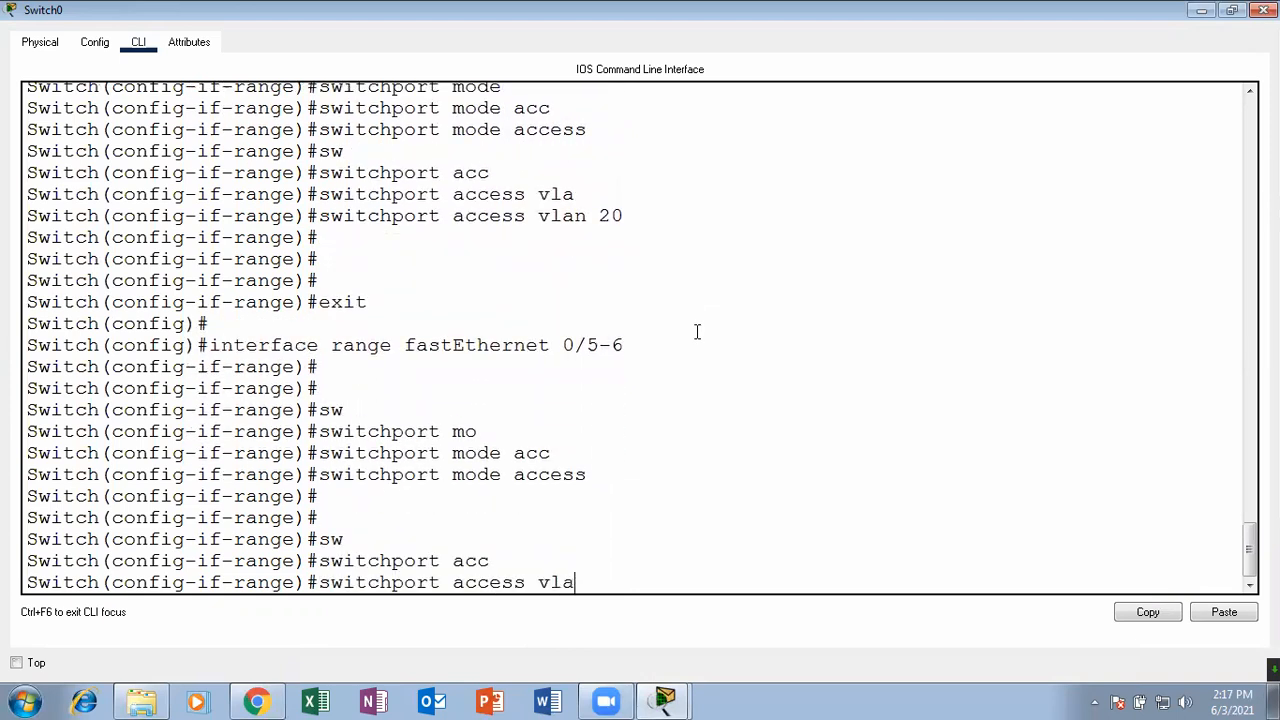
key("Tab")
type("3")
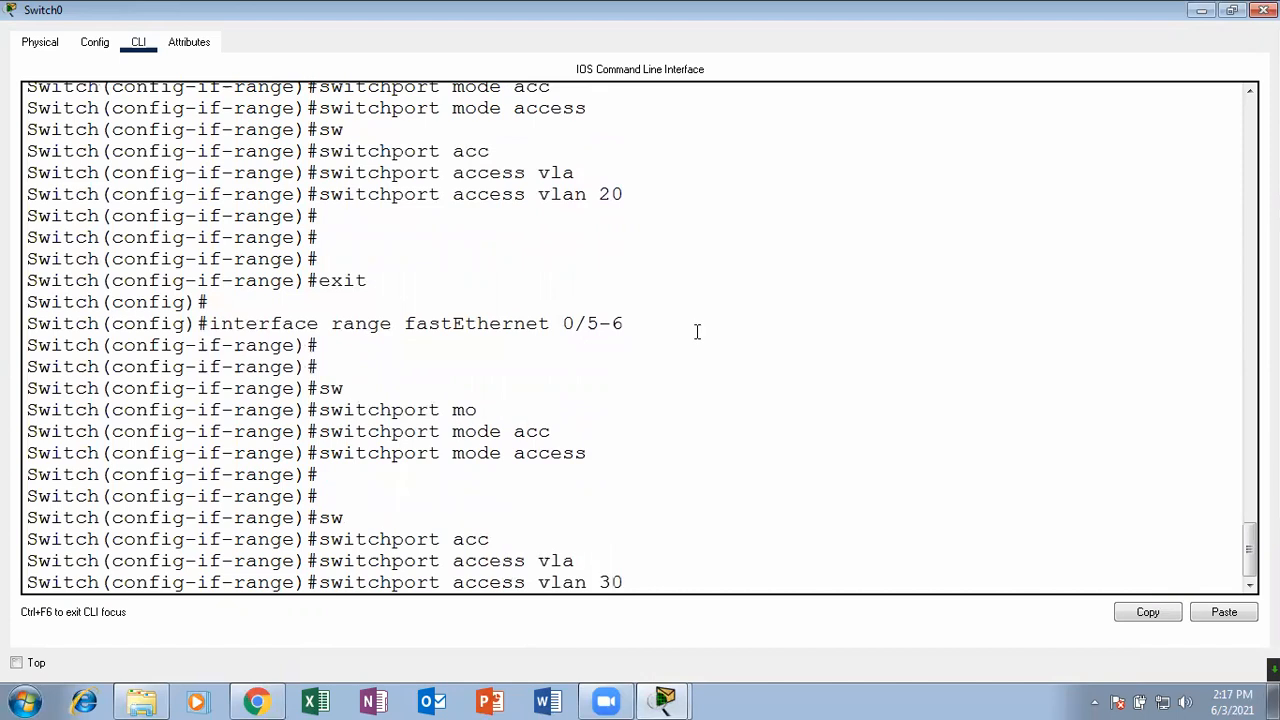
type("0")
key("Return")
key("Return")
key("Return")
key("Return")
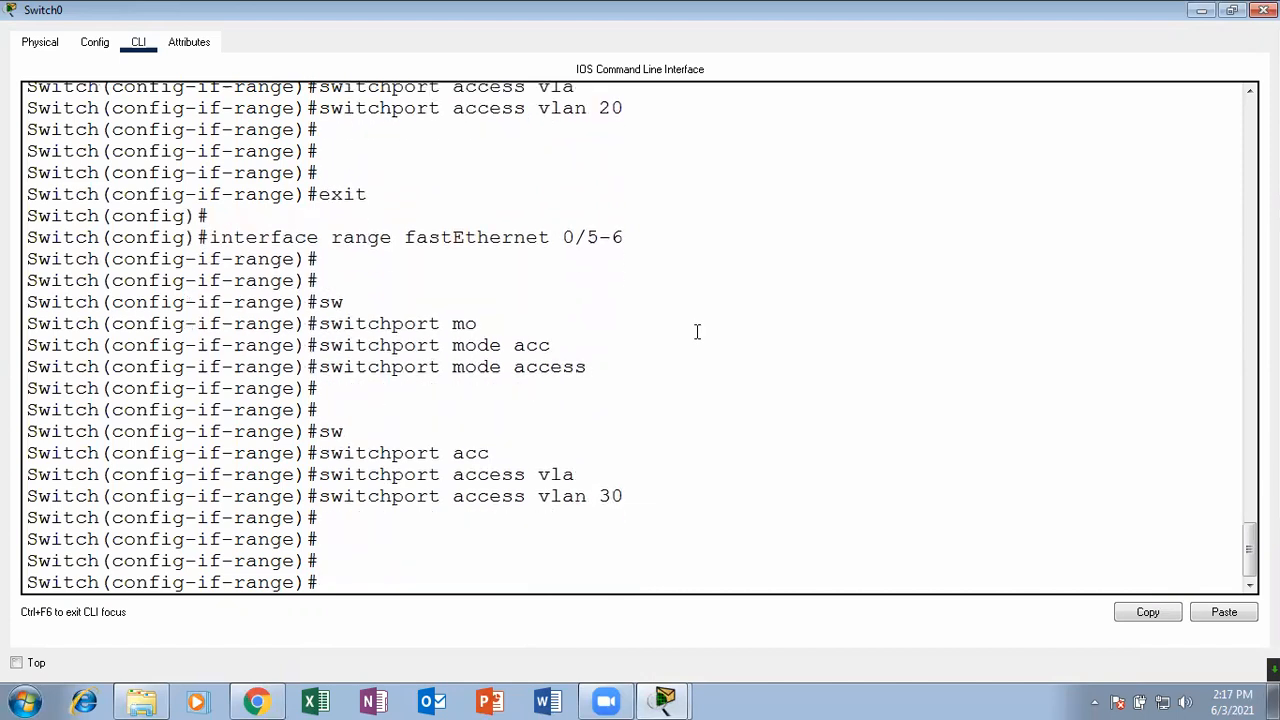
key("Return")
key("Return")
- Return to the privileged prompt and display the VLAN table to check the port assignments
key("ctrl+z")
key("Return")
key("Return")
key("Return")
type("sh vla")
key("Tab")
key("Return")
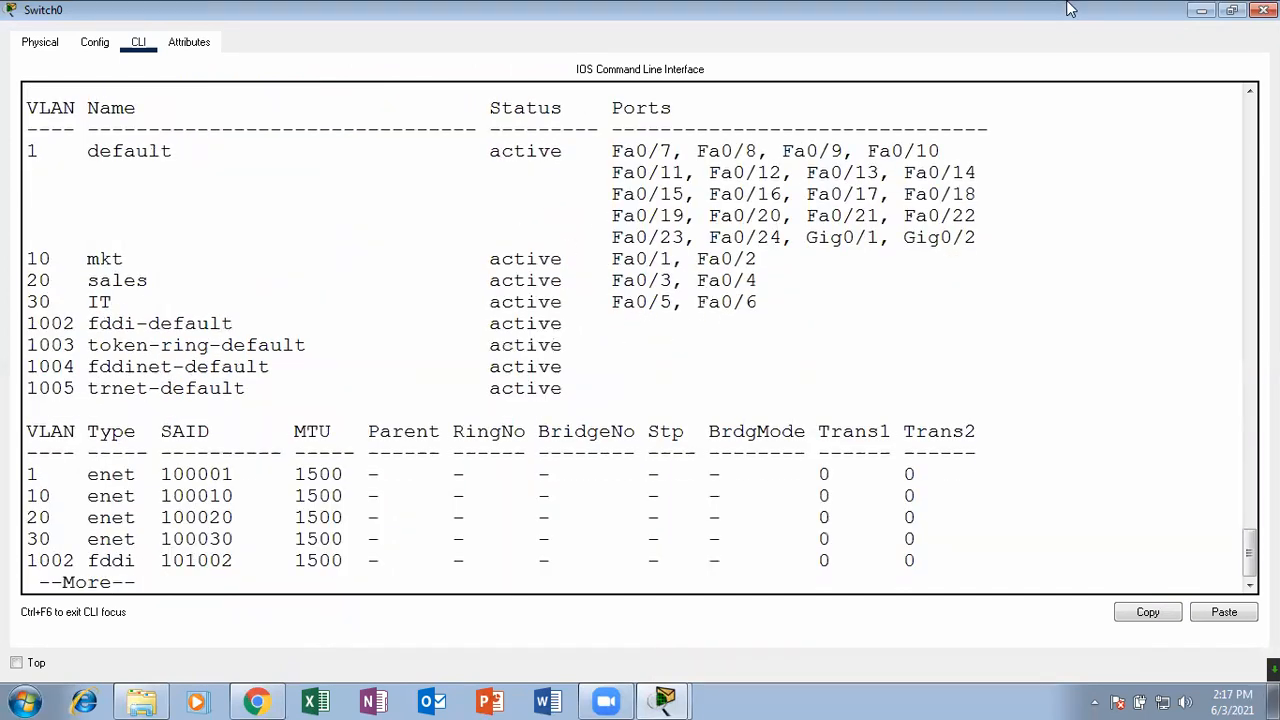
- Return to the topology, fast-forward the simulation time, and move Router0 slightly farther above the switch
left_click(1201, 10)
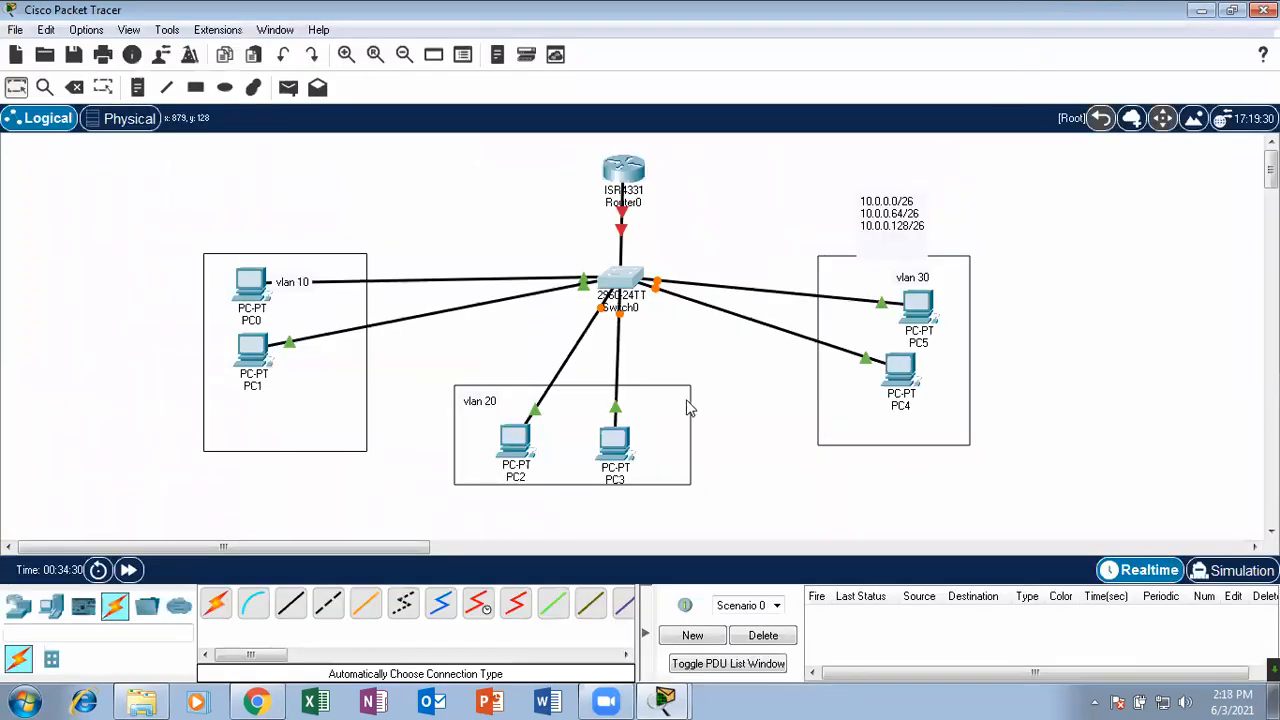
left_click(130, 570)
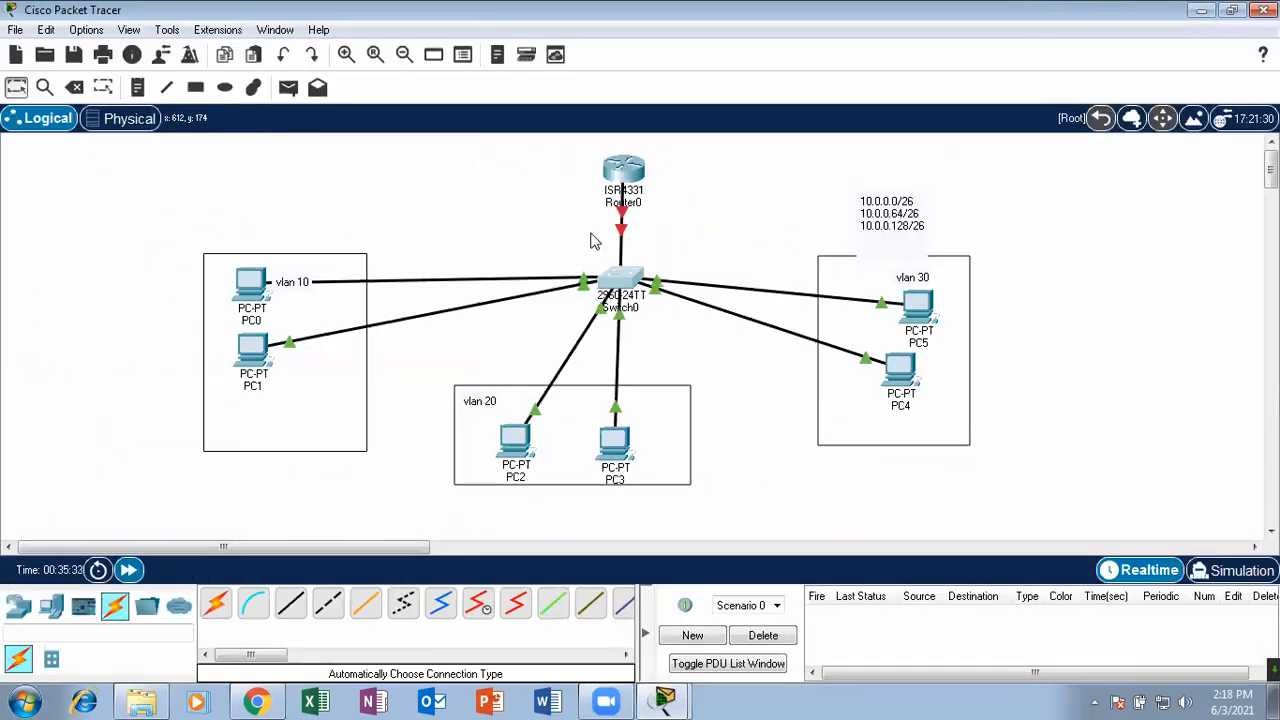
left_click_drag(628, 172, 635, 152)
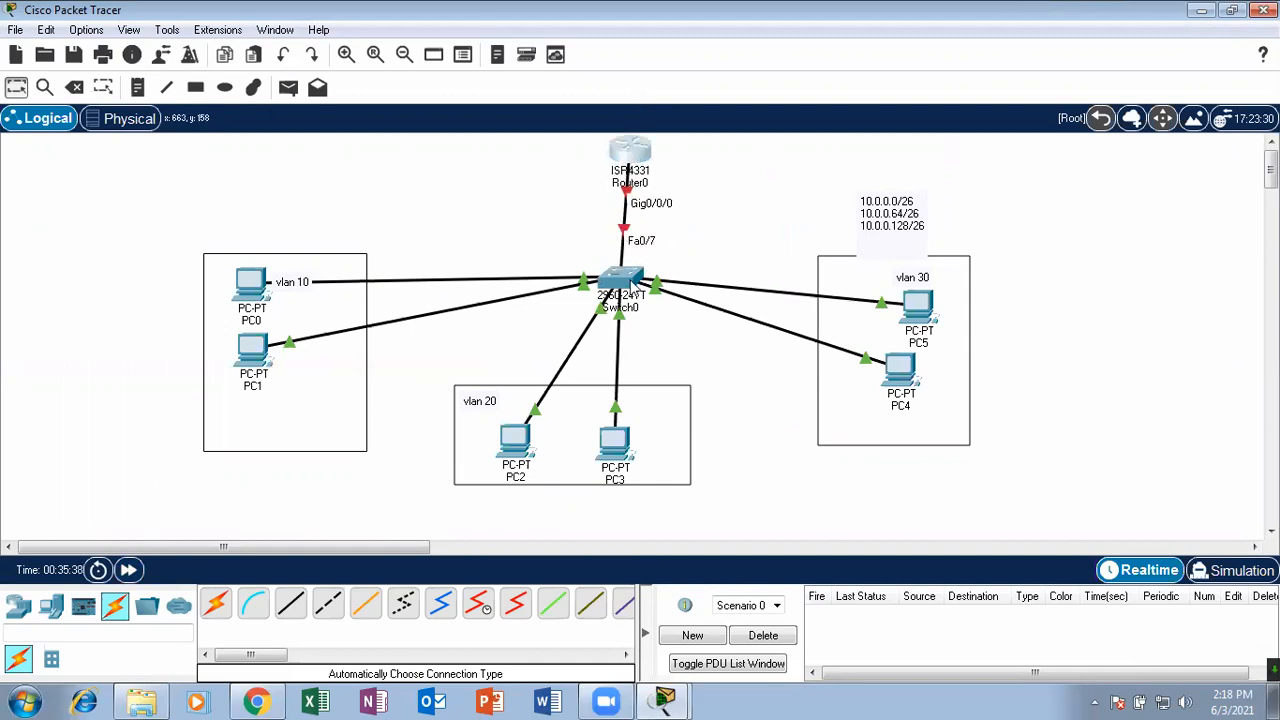
- Reopen Switch0's command line and page through the rest of the VLAN output to the privileged prompt
left_click(620, 280)
left_click(920, 25)
key("Return")
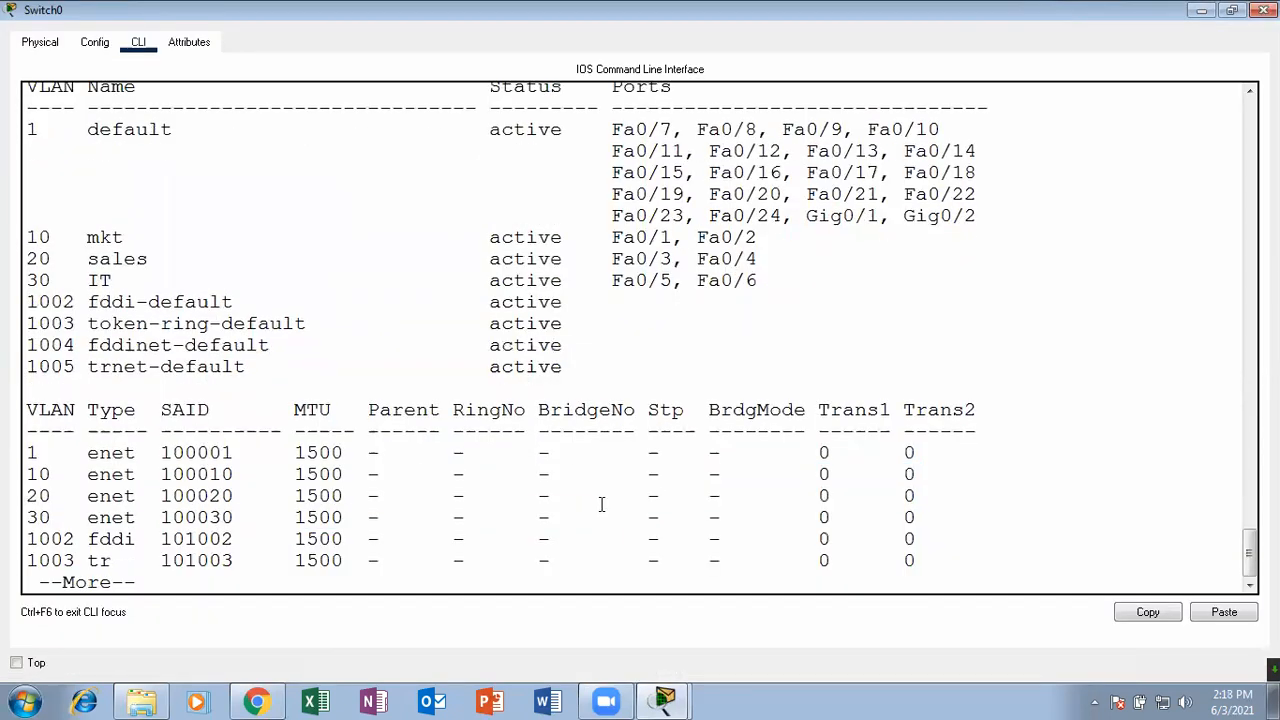
key("space")
key("Return")
key("Return")
key("Return")
key("Return")
key("Return")
key("Return")
key("Return")
key("Return")
key("Return")
key("Return")
key("Return")
- Enter the switch's global configuration mode with configure terminal
type("conf")
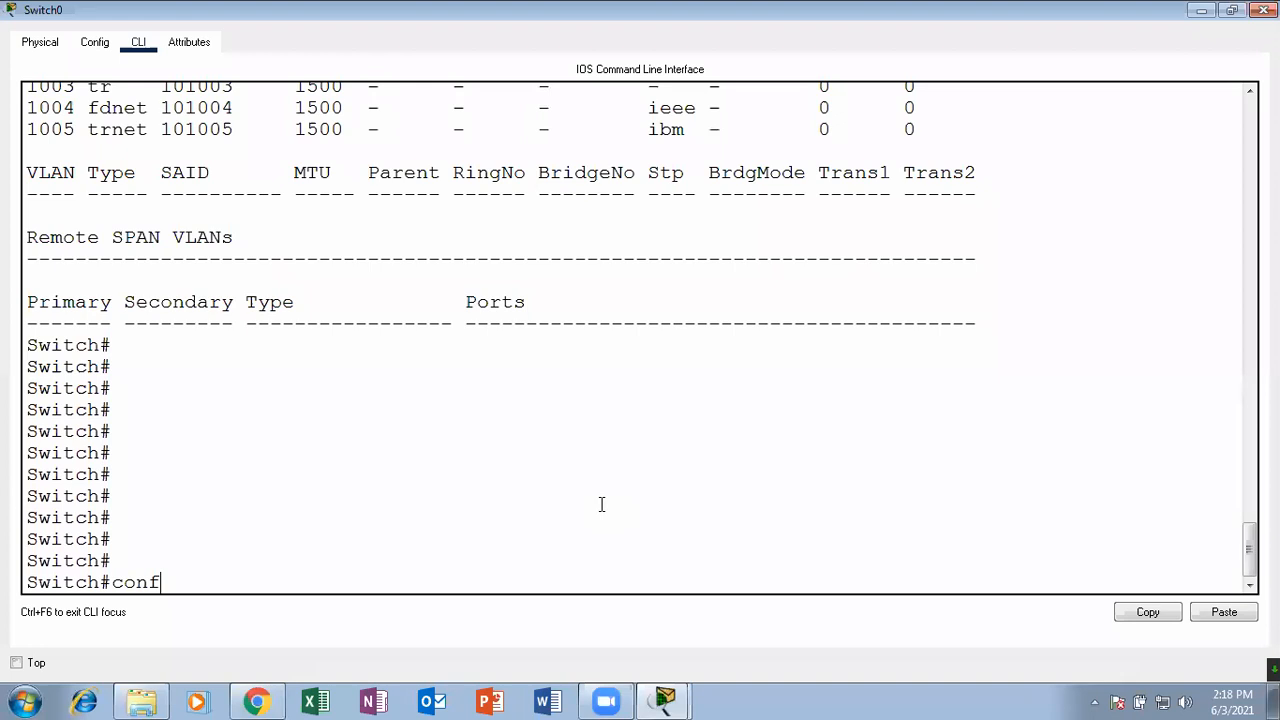
key("Tab")
type("tre")
key("Tab")
key("BackSpace")
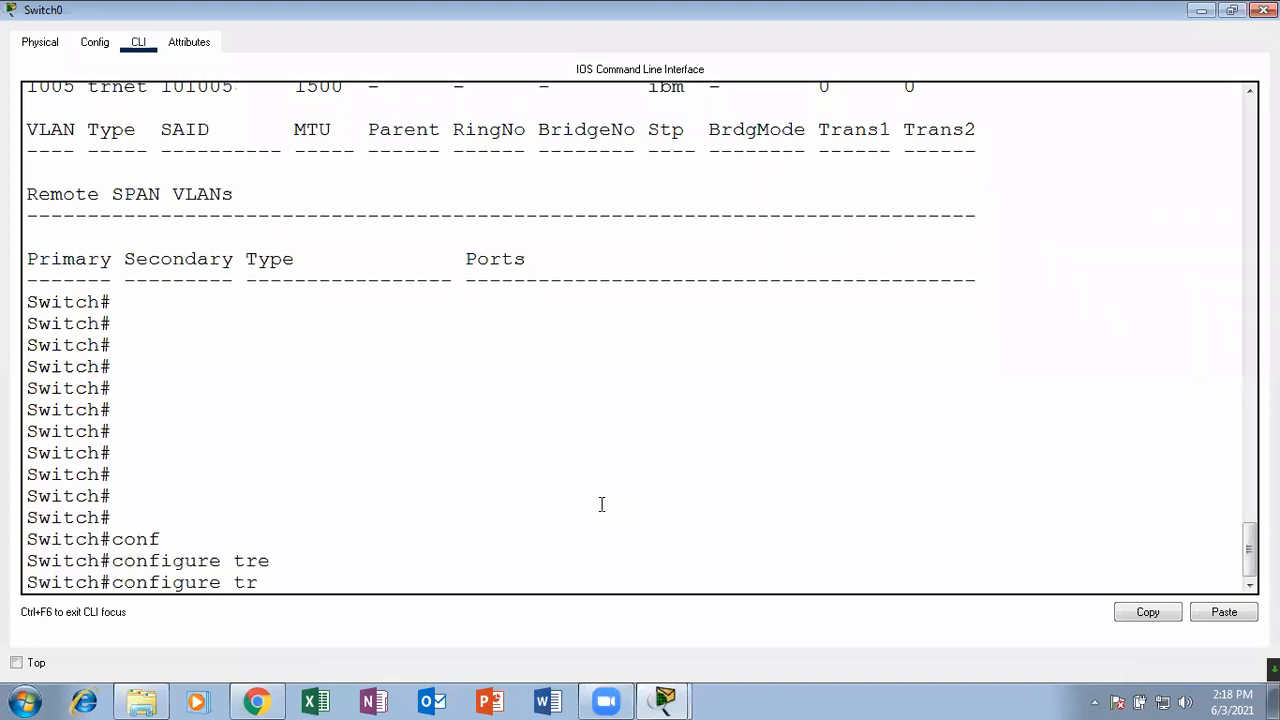
key("BackSpace")
key("Tab")
key("Return")
key("Return")
key("Return")
key("Return")
type("con")
key("BackSpace")
key("BackSpace")
key("BackSpace")
- Enter interface configuration mode for fastEthernet 0/7 on the switch
type("inyet")
key("BackSpace")
key("BackSpace")
key("Tab")
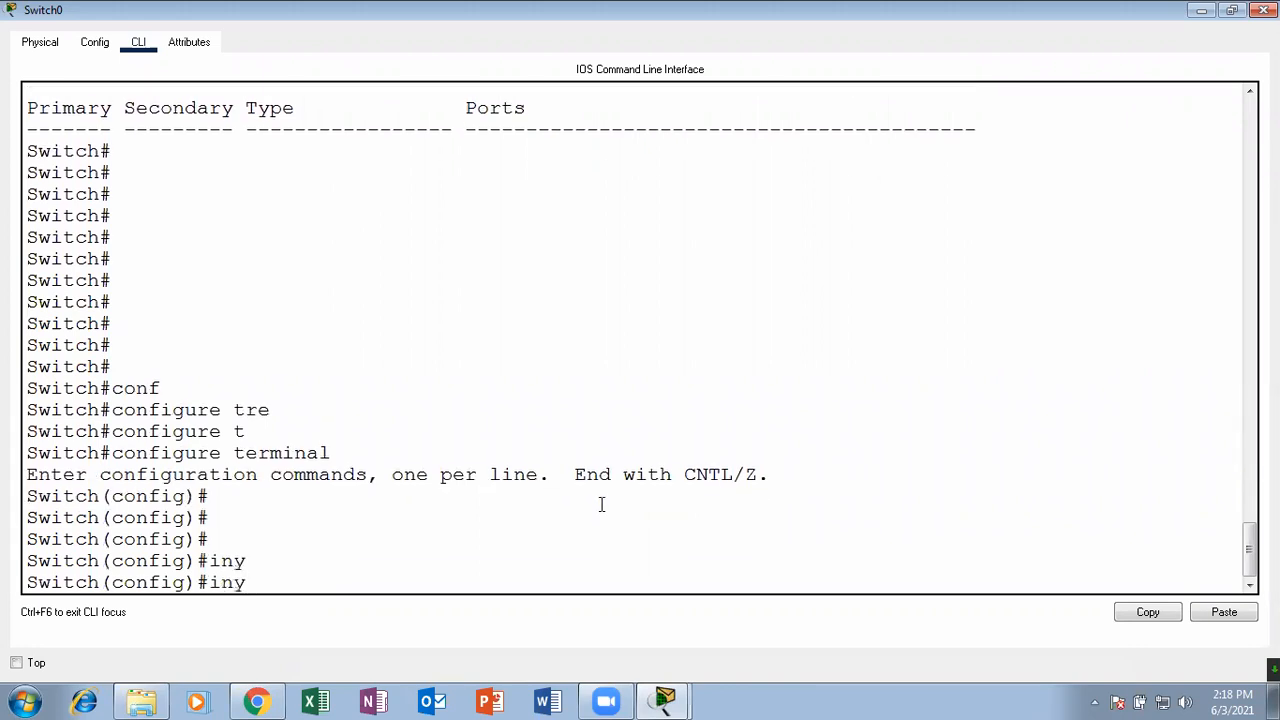
key("BackSpace")
key("Tab")
type("fas")
key("Tab")
type("0/7")
key("Return")
key("Return")
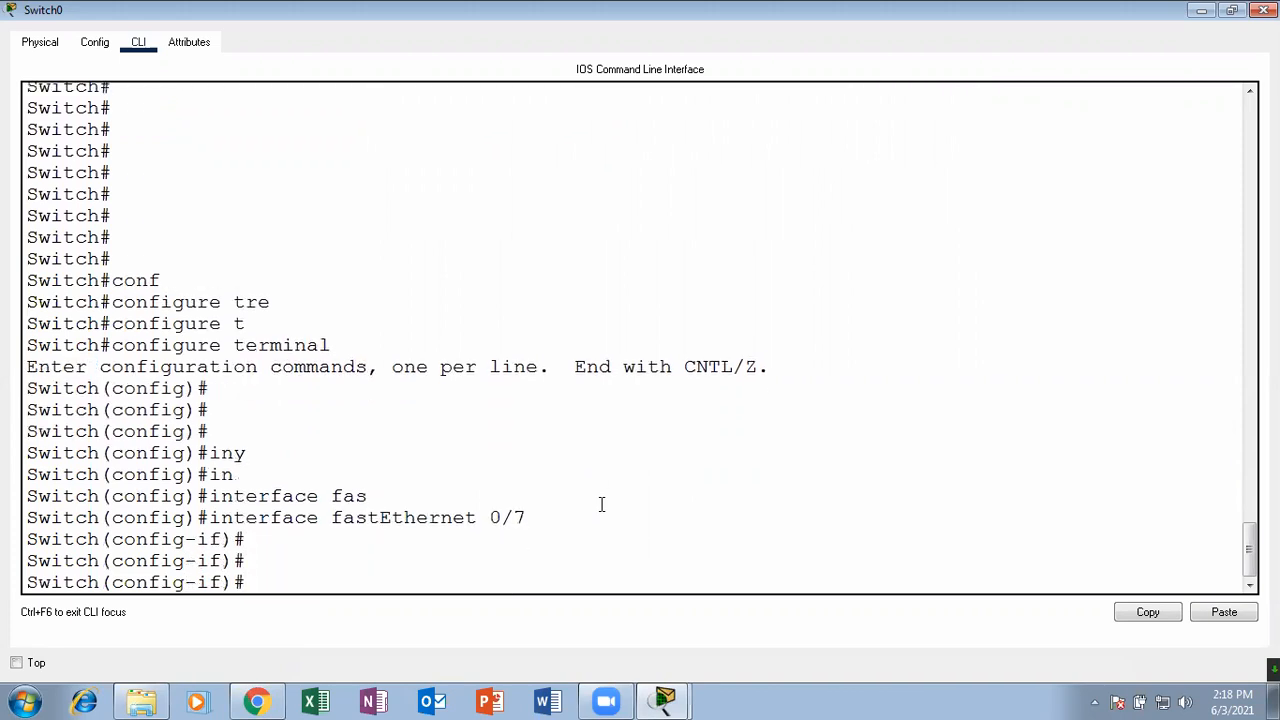
- Set port fastEthernet 0/7 to trunk mode with switchport mode trunk
type("sw")
key("Tab")
type("mo")
key("Tab")
type("t")
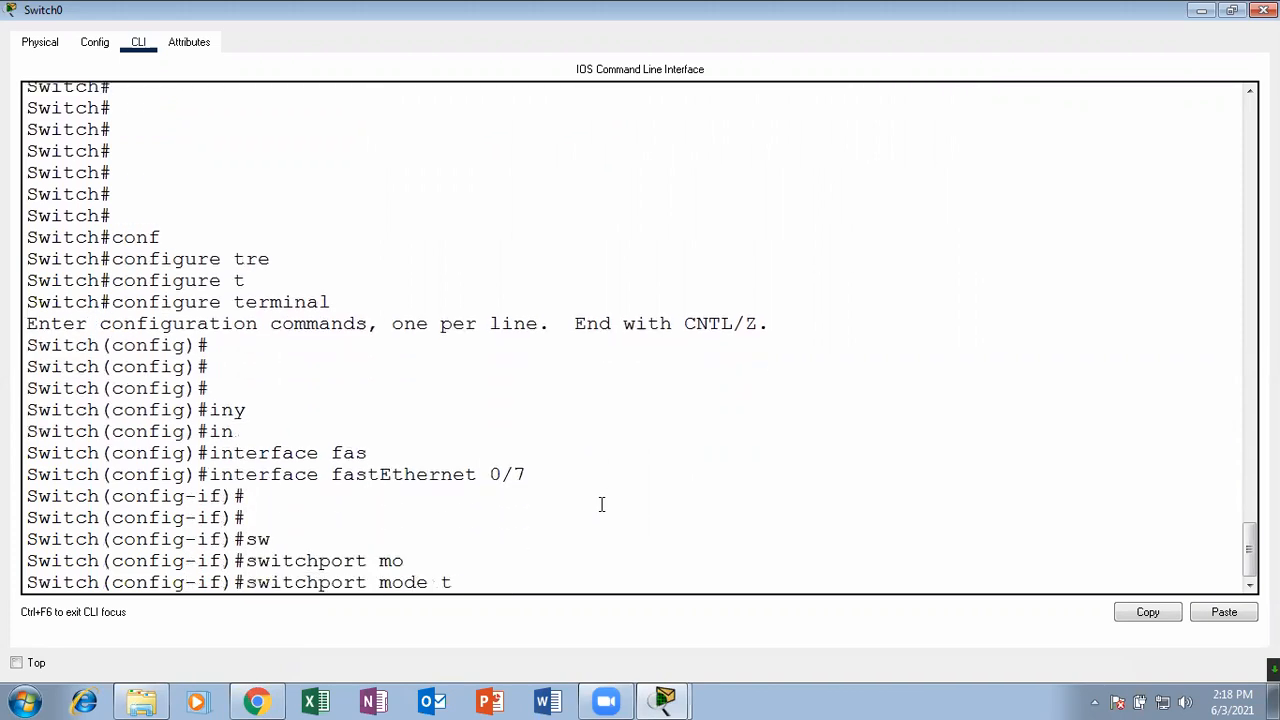
type("r")
key("Tab")
key("Return")
key("Return")
- Return the switch to the privileged prompt and close the Switch0 window
key("ctrl+z")
key("Return")
key("Return")
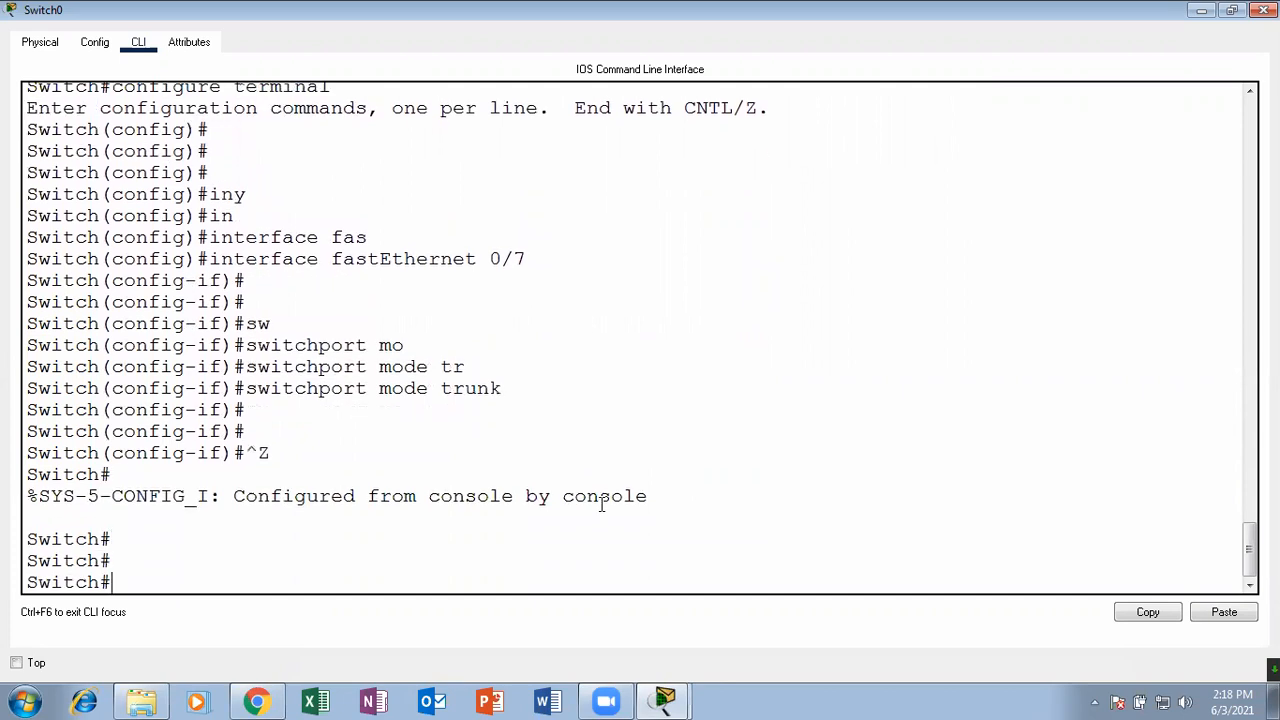
left_click(1264, 10)
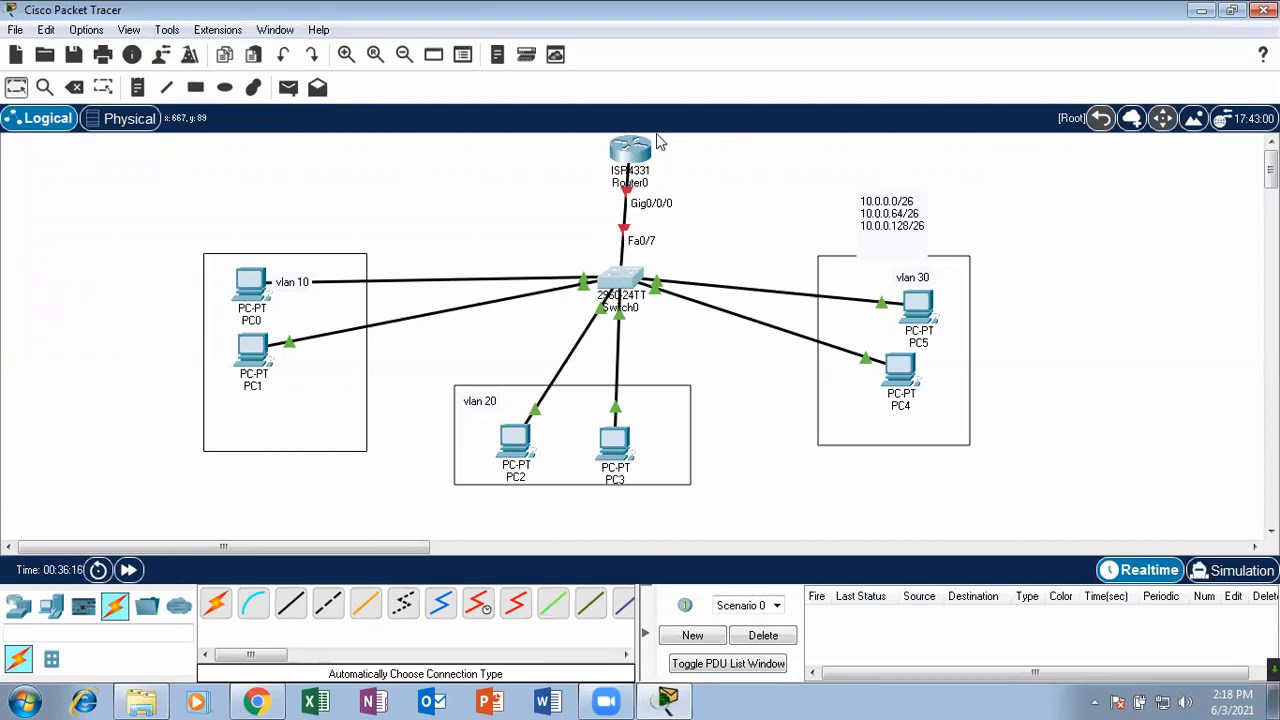
- Open Router0's command line in a maximized window and answer no to the initial configuration dialog
left_click(627, 152)
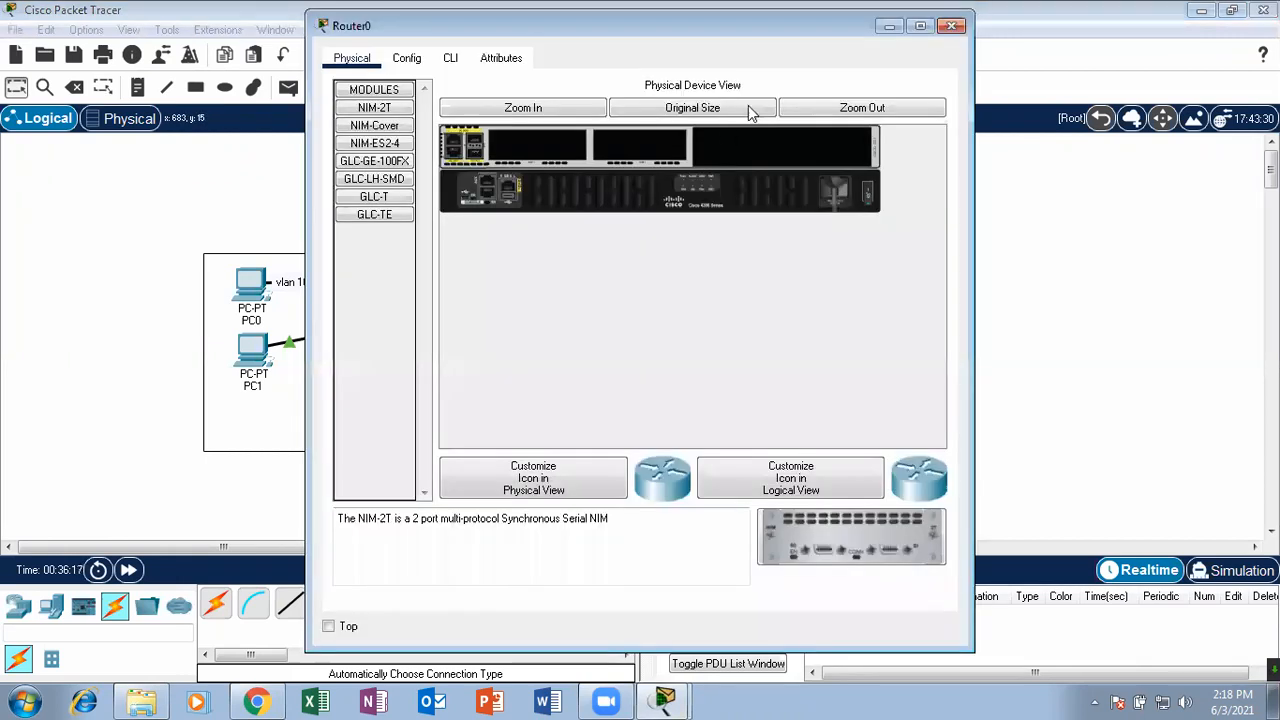
left_click(447, 60)
left_click(920, 25)
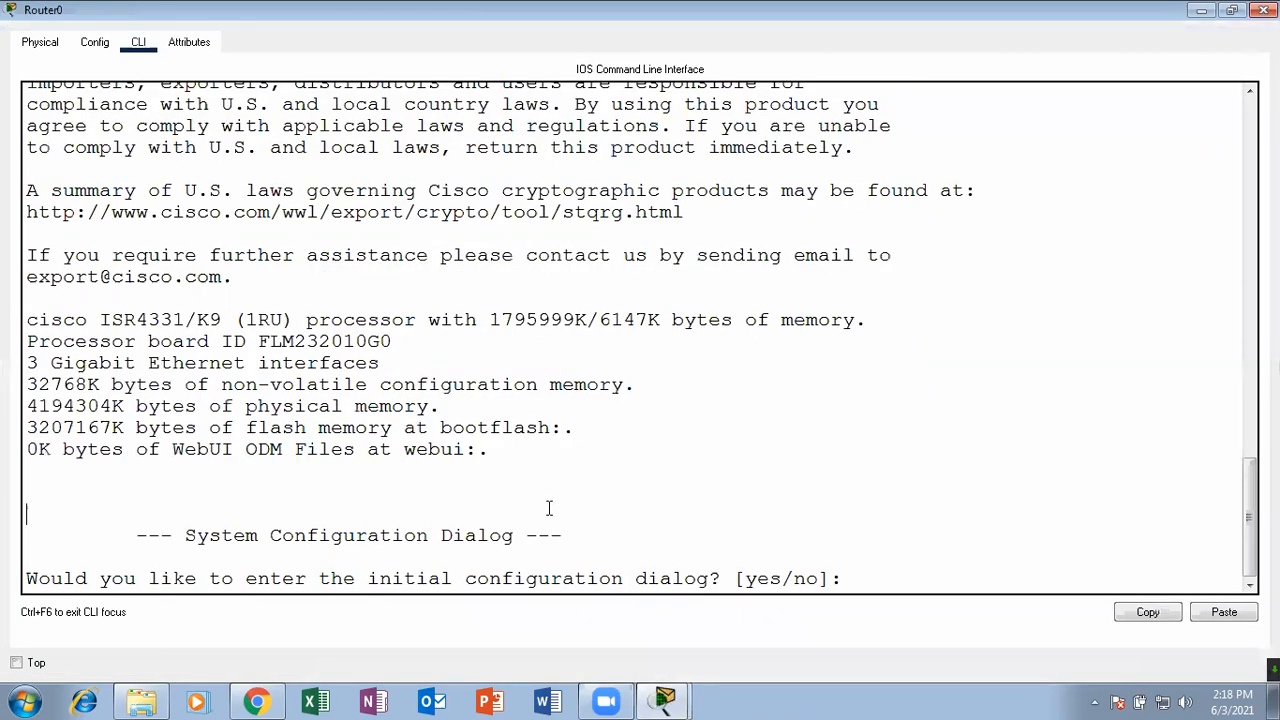
key("Return")
key("Return")
key("Return")
type("no")
key("Return")
key("Return")
key("Return")
key("Return")
- Enter privileged mode on Router0 with enable
type("ena")
key("Tab")
key("Return")
key("Return")
key("Return")
- Enter Router0's global configuration mode with configure terminal
type("c")
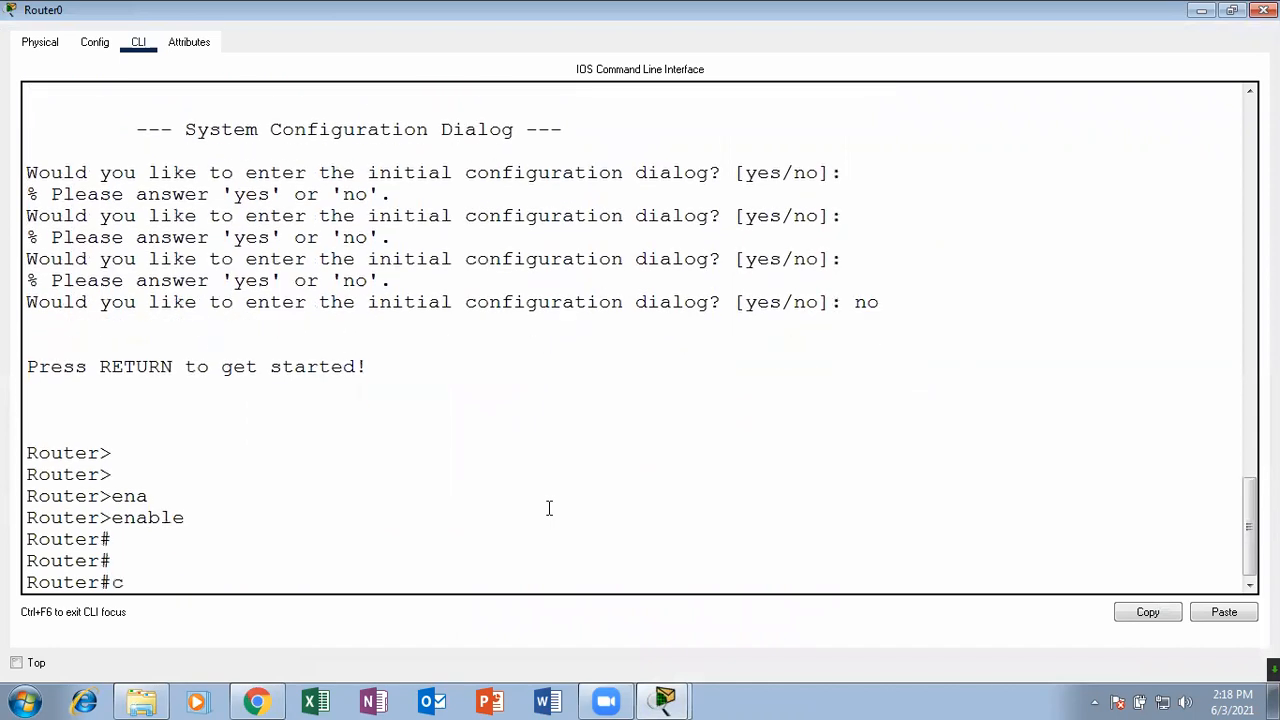
type("onf")
key("Tab")
type("ter")
key("Tab")
key("Return")
key("Return")
key("Return")
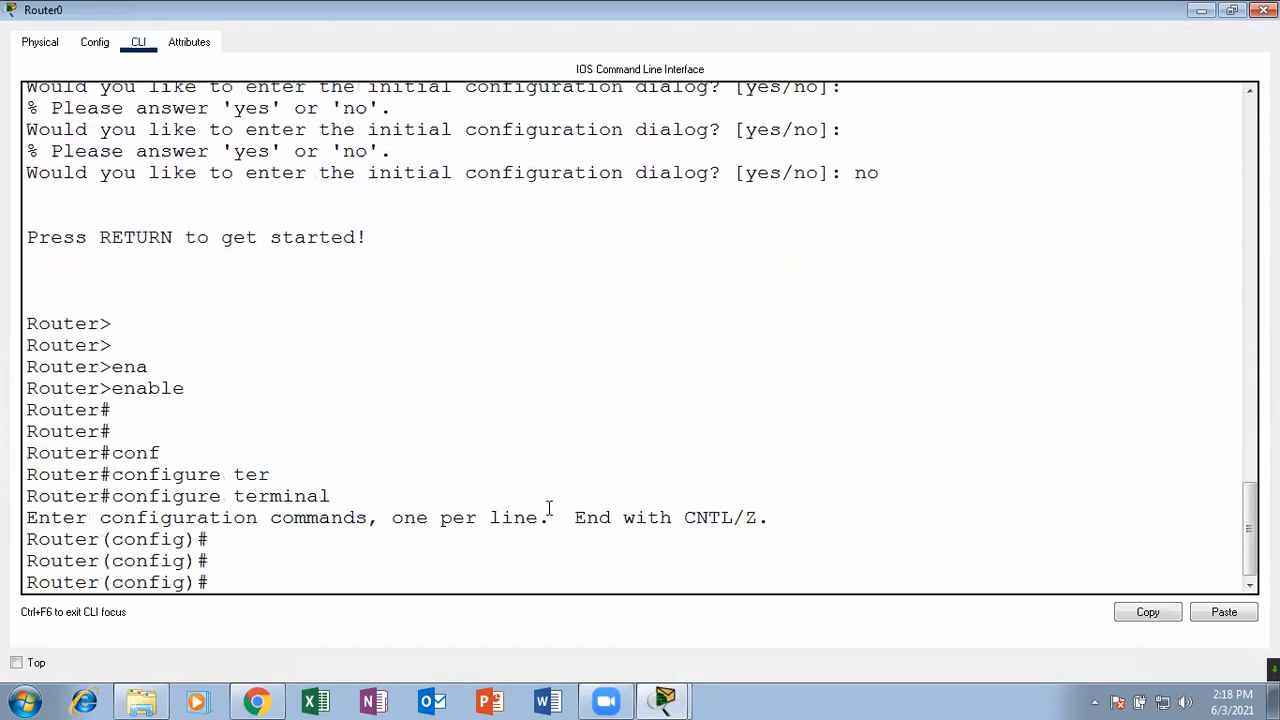
left_click(1201, 10)
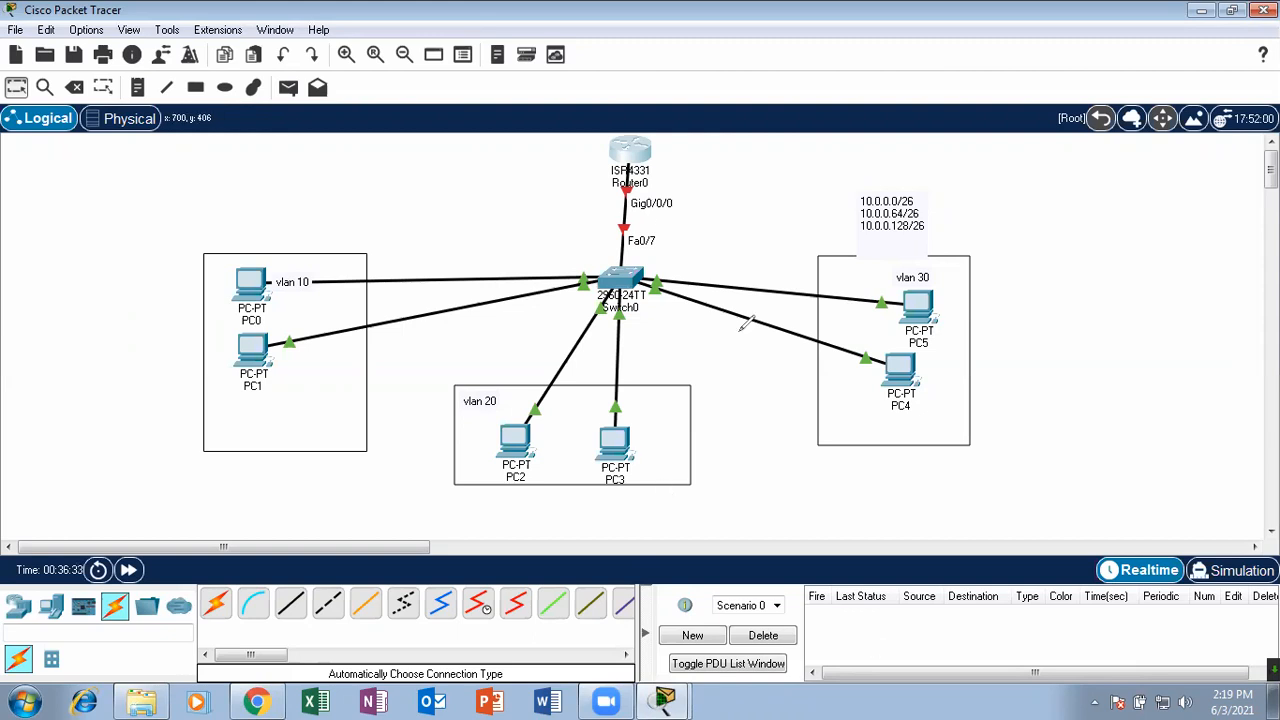
left_click_drag(613, 191, 679, 194)
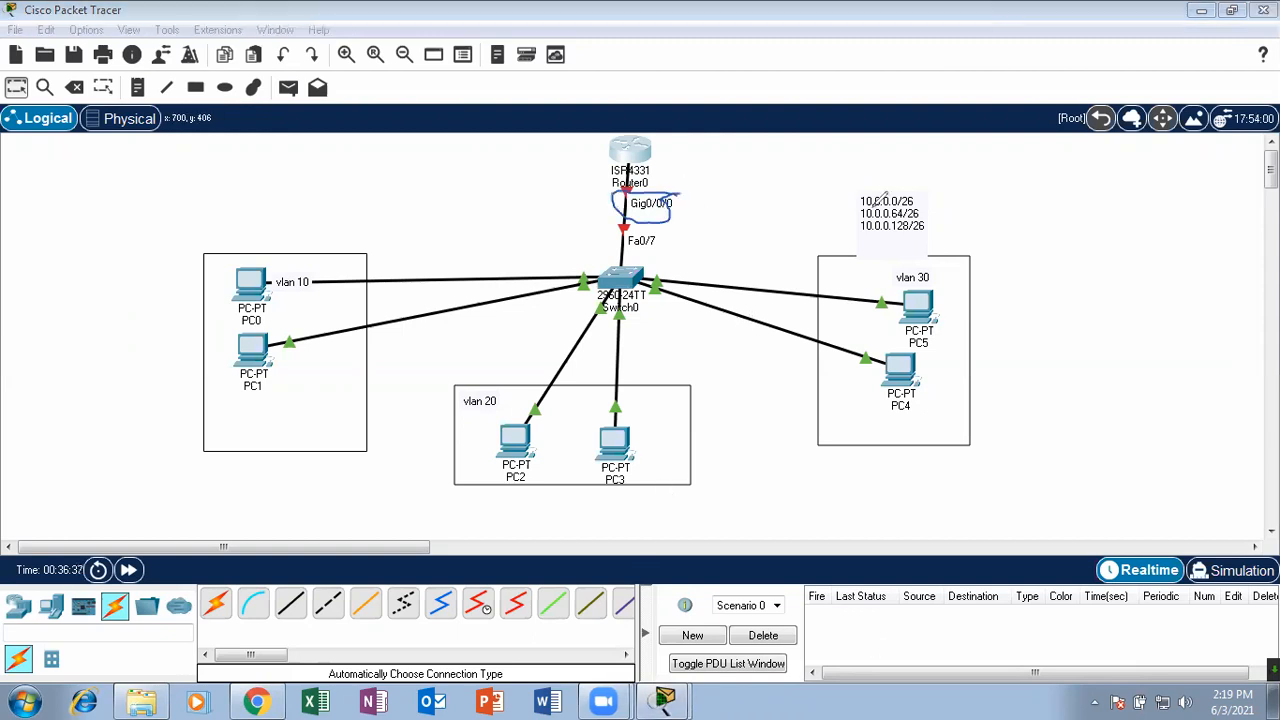
mouse_move(851, 194)
left_mouse_down()
mouse_move(872, 176)
mouse_move(862, 231)
left_mouse_up()
key("e")
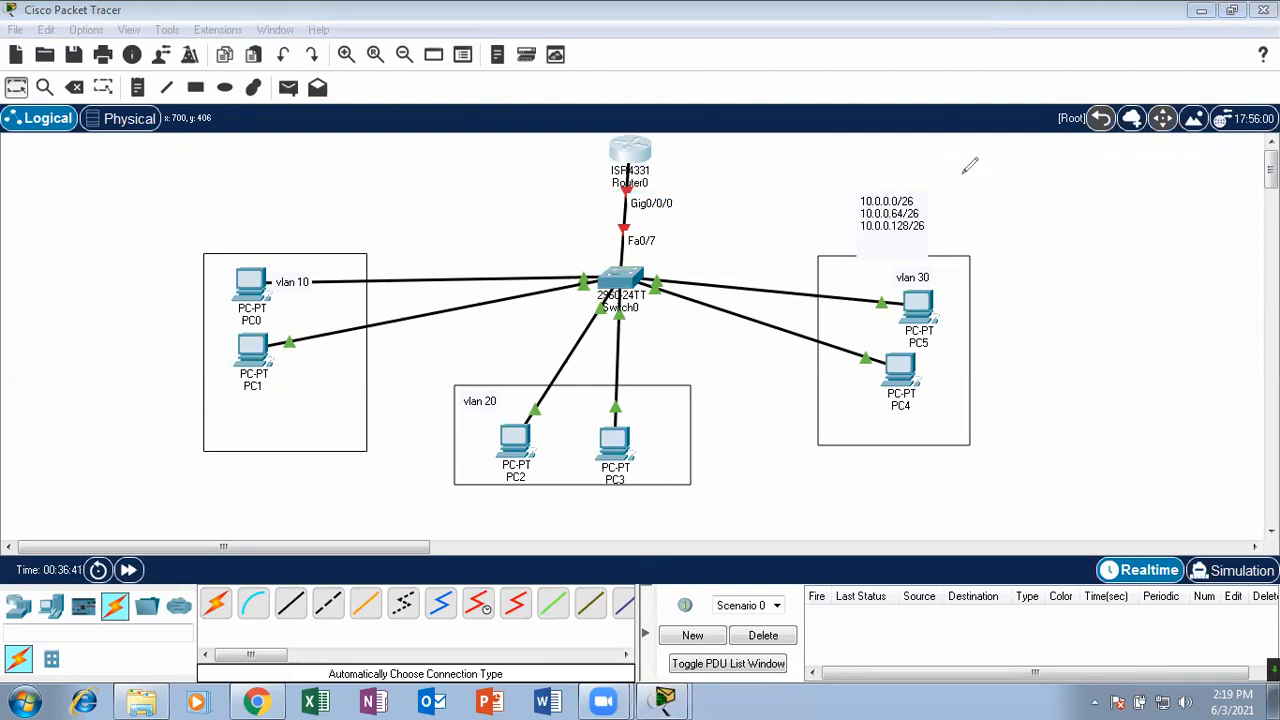
mouse_move(668, 182)
left_mouse_down()
mouse_move(697, 172)
mouse_move(667, 168)
mouse_move(708, 186)
mouse_move(790, 160)
mouse_move(785, 250)
left_mouse_up()
mouse_move(782, 195)
left_mouse_down()
mouse_move(786, 174)
mouse_move(858, 160)
mouse_move(830, 204)
left_mouse_up()
mouse_move(789, 285)
left_mouse_down()
mouse_move(872, 216)
mouse_move(870, 160)
left_mouse_up()
left_click_drag(926, 200, 943, 180)
left_click_drag(848, 195, 840, 209)
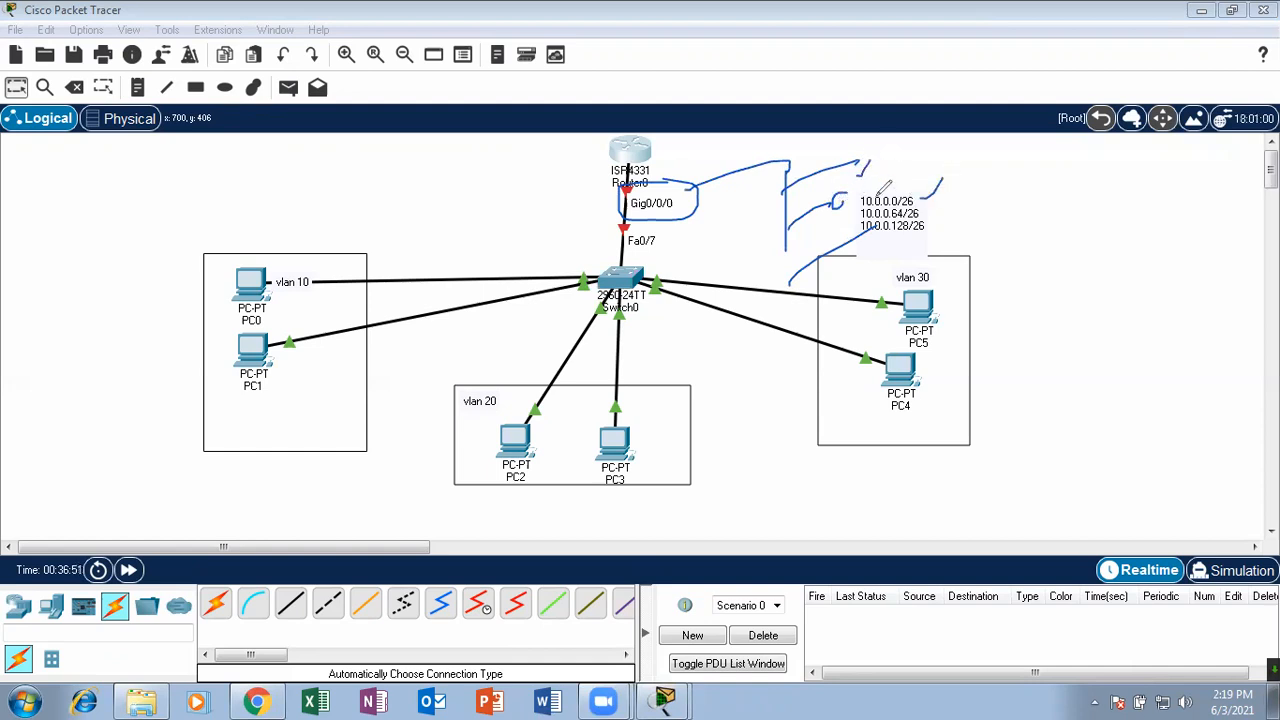
left_click_drag(926, 218, 949, 195)
left_click_drag(842, 229, 839, 232)
left_click_drag(932, 226, 993, 187)
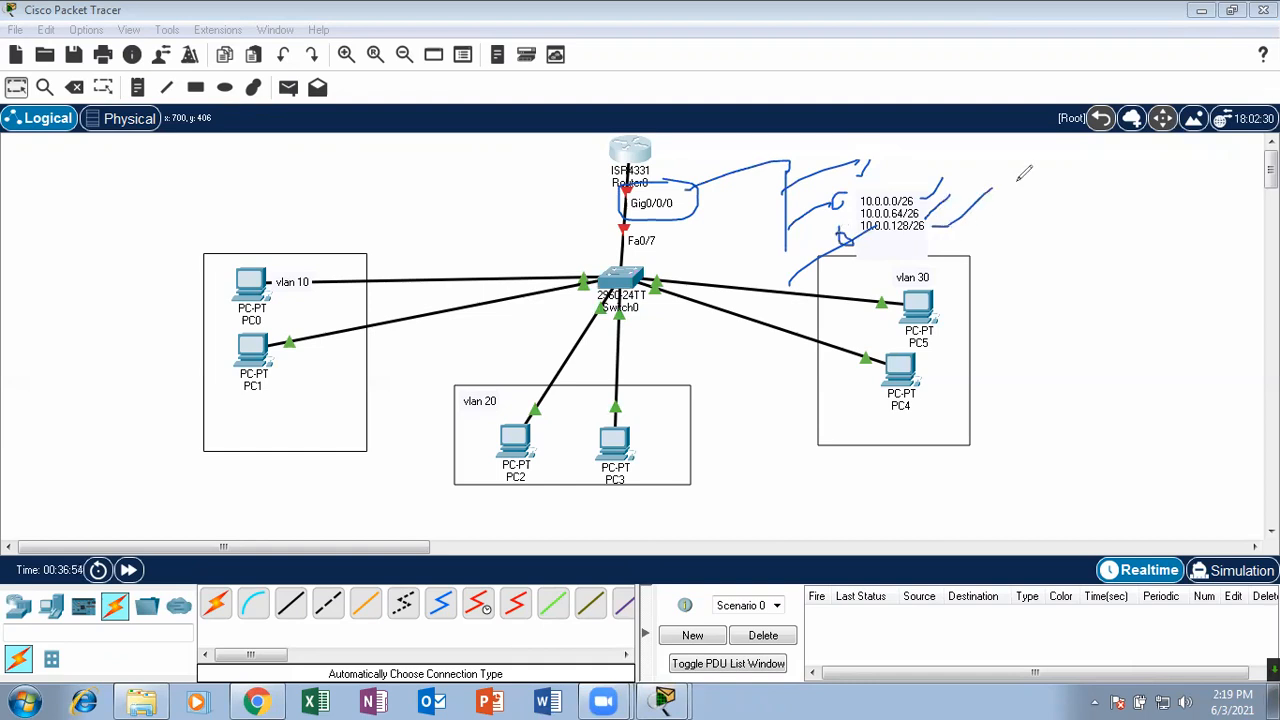
key("e")
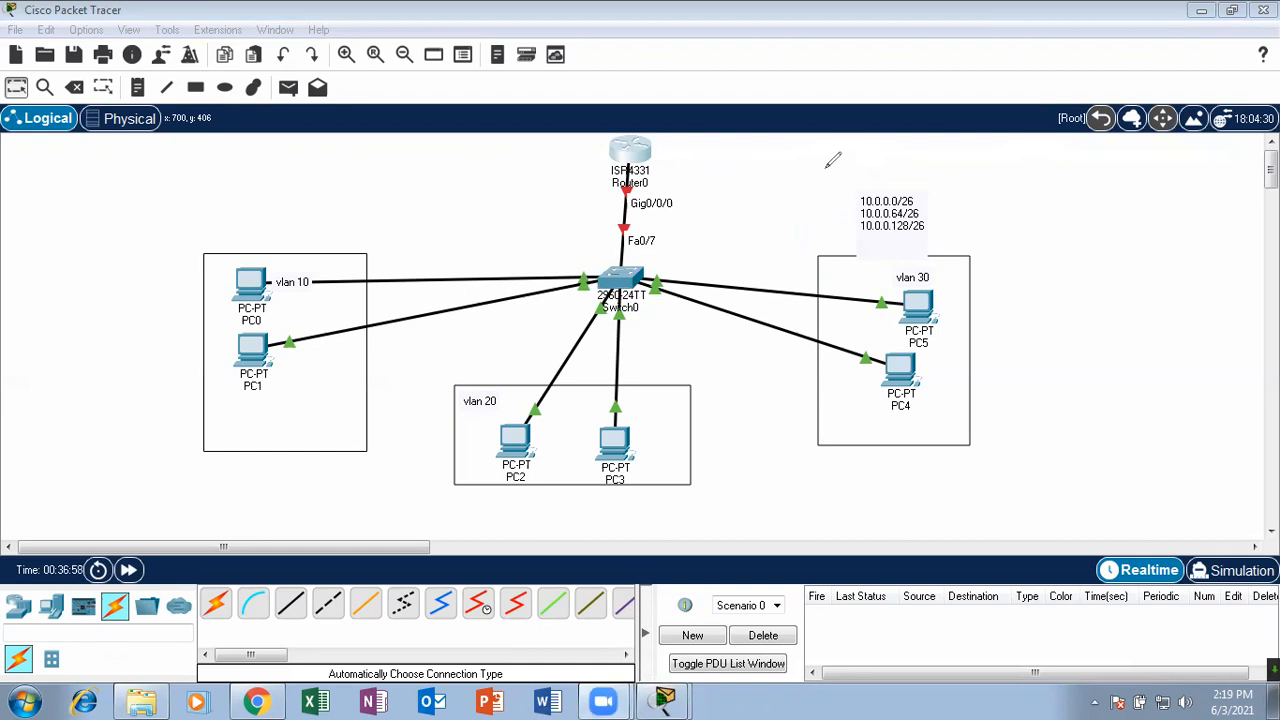
left_click(630, 155)
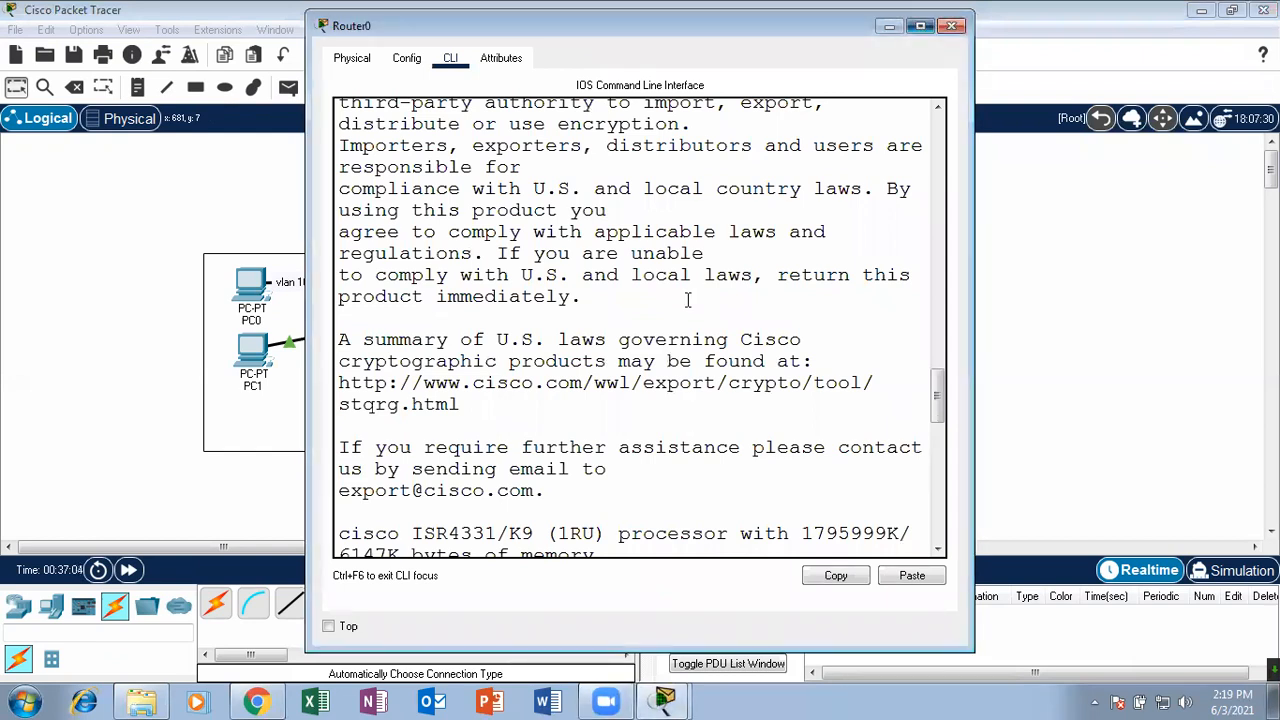
left_click(920, 25)
- Enter interface configuration mode for gigabitEthernet 0/0/0 on Router0
key("Return")
key("Return")
key("Return")
type("inte")
key("Tab")
type("f")
key("BackSpace")
type("gi")
key("Tab")
type("0/0/0")
key("Return")
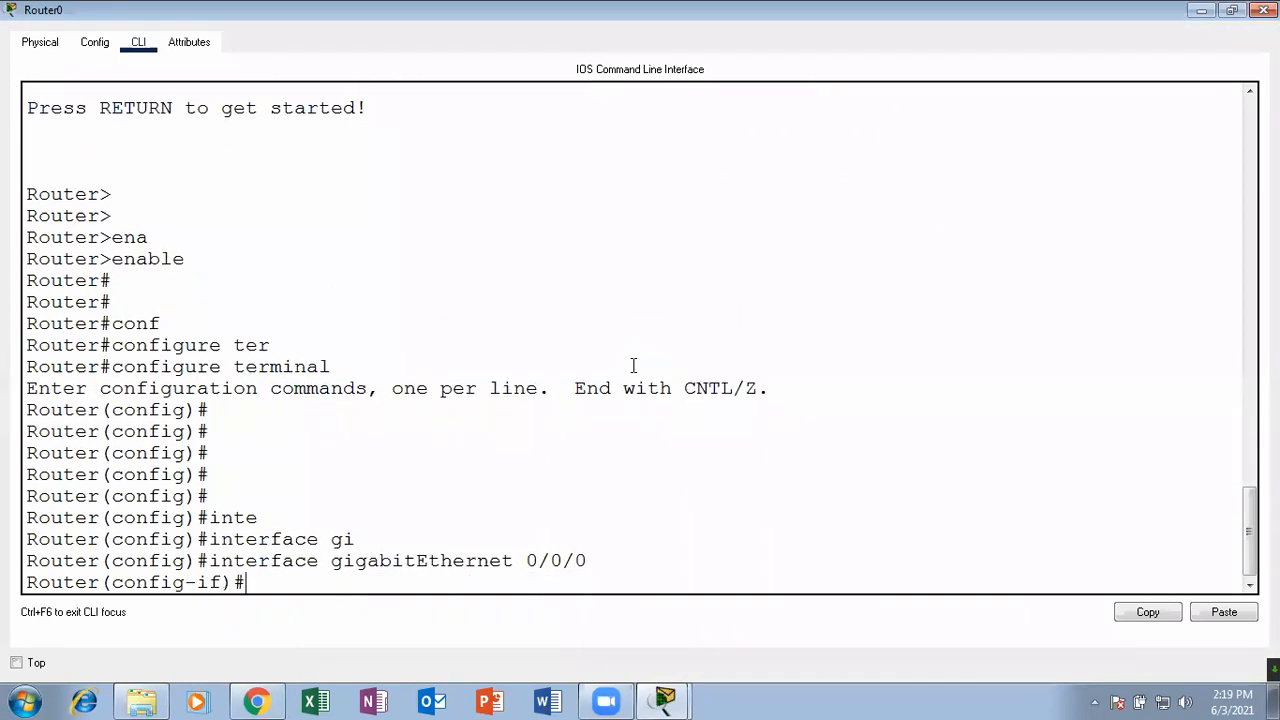
type("no ip a")
key("Tab")
type("d")
key("BackSpace")
key("BackSpace")
key("BackSpace")
key("BackSpace")
key("BackSpace")
key("BackSpace")
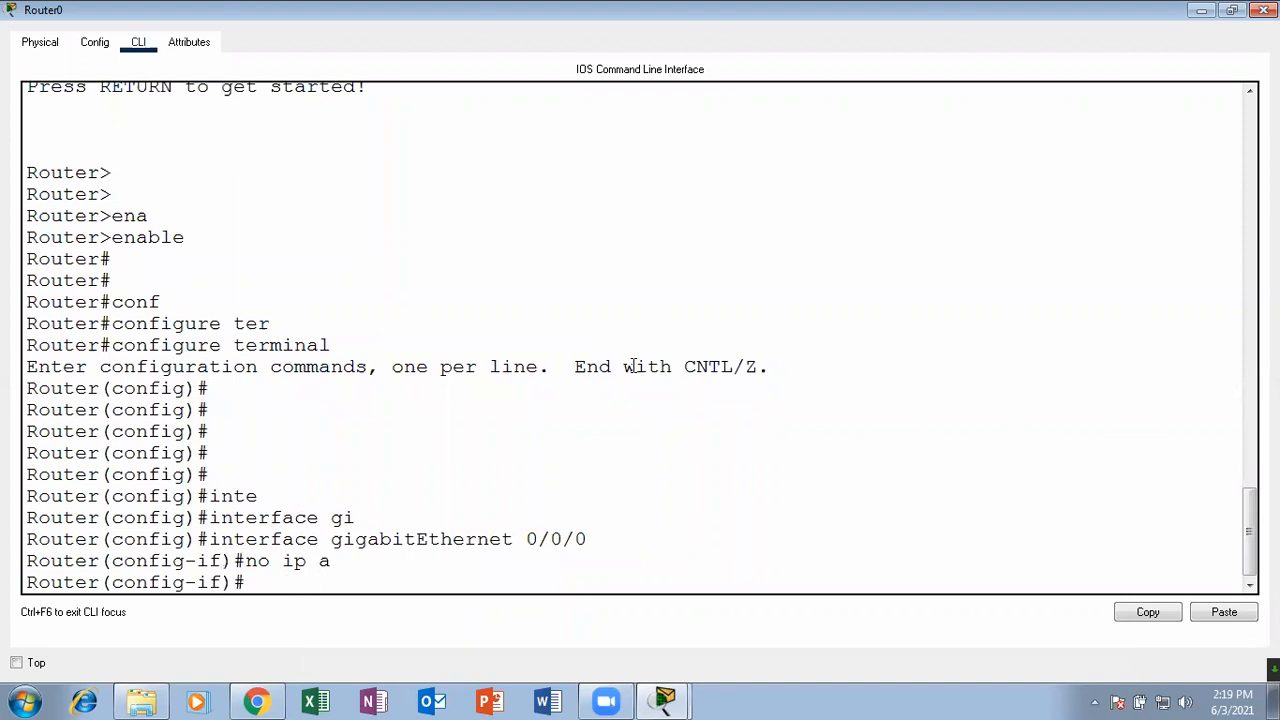
key("Return")
key("Return")
- Remove any IP address from gigabitEthernet 0/0/0 with no ip address
type("no")
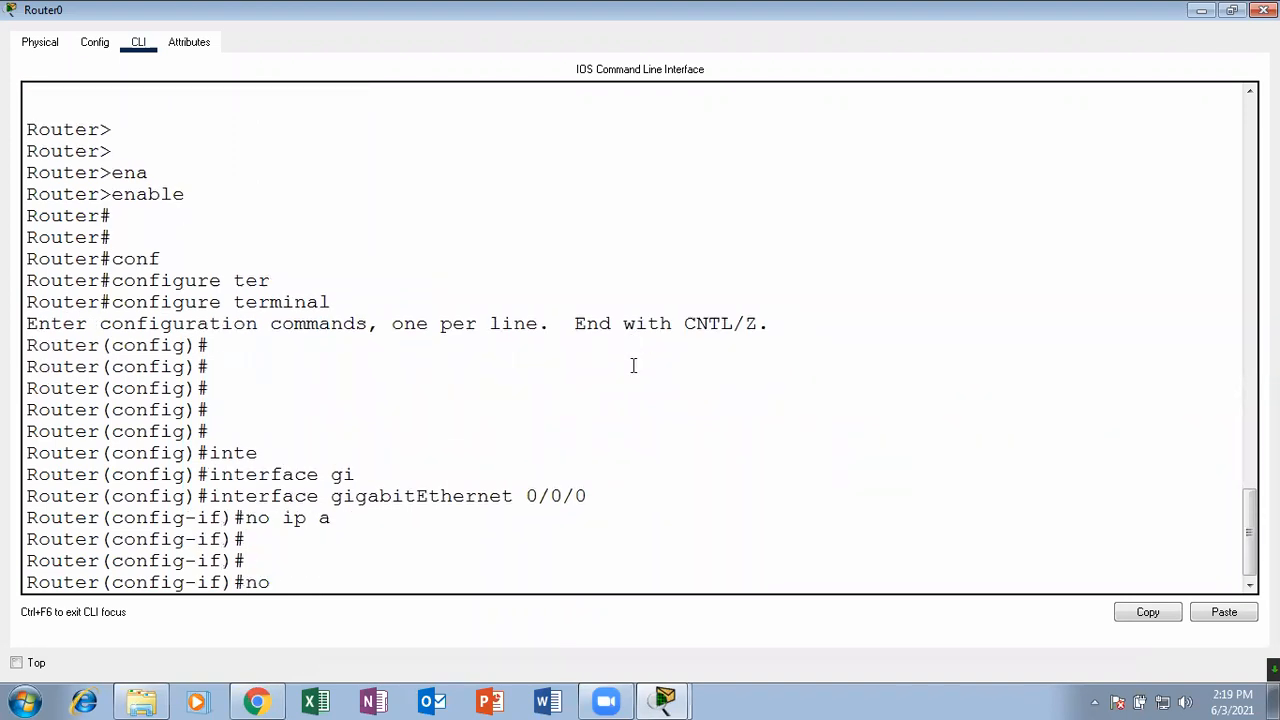
type(" ip add")
key("Tab")
key("Return")
key("Return")
key("Return")
- Enable the gigabitEthernet 0/0/0 interface with no shutdown
type("no sh")
key("Tab")
key("Return")
key("Return")
key("Return")
key("Return")
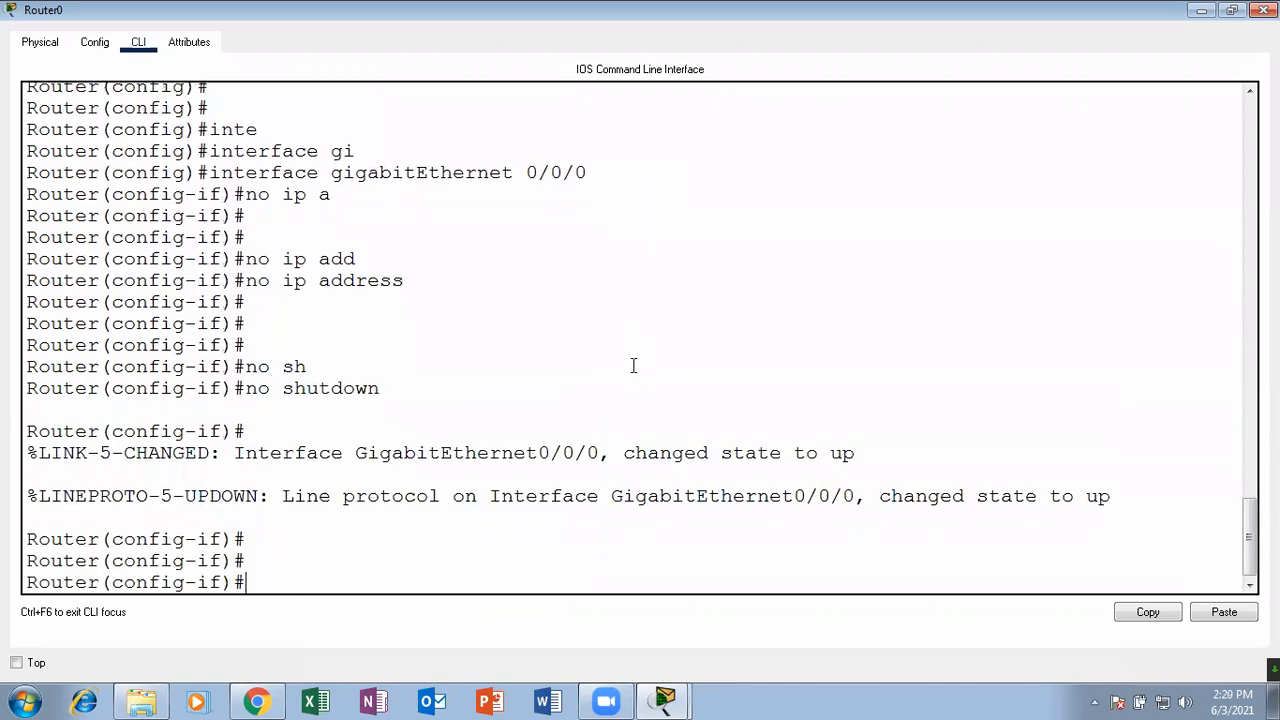
- Exit to Router0's global configuration mode and begin an interface command
type("exit")
key("Return")
key("Return")
type("inter")
key("Tab")
type("fas")
key("Tab")
key("BackSpace")
key("BackSpace")
key("BackSpace")
key("BackSpace")
key("BackSpace")
key("BackSpace")
key("BackSpace")
key("BackSpace")
key("BackSpace")
key("BackSpace")
key("BackSpace")
key("BackSpace")
- Complete the interface command to create and enter subinterface gigabitEthernet 0/0/0.10
type("gi")
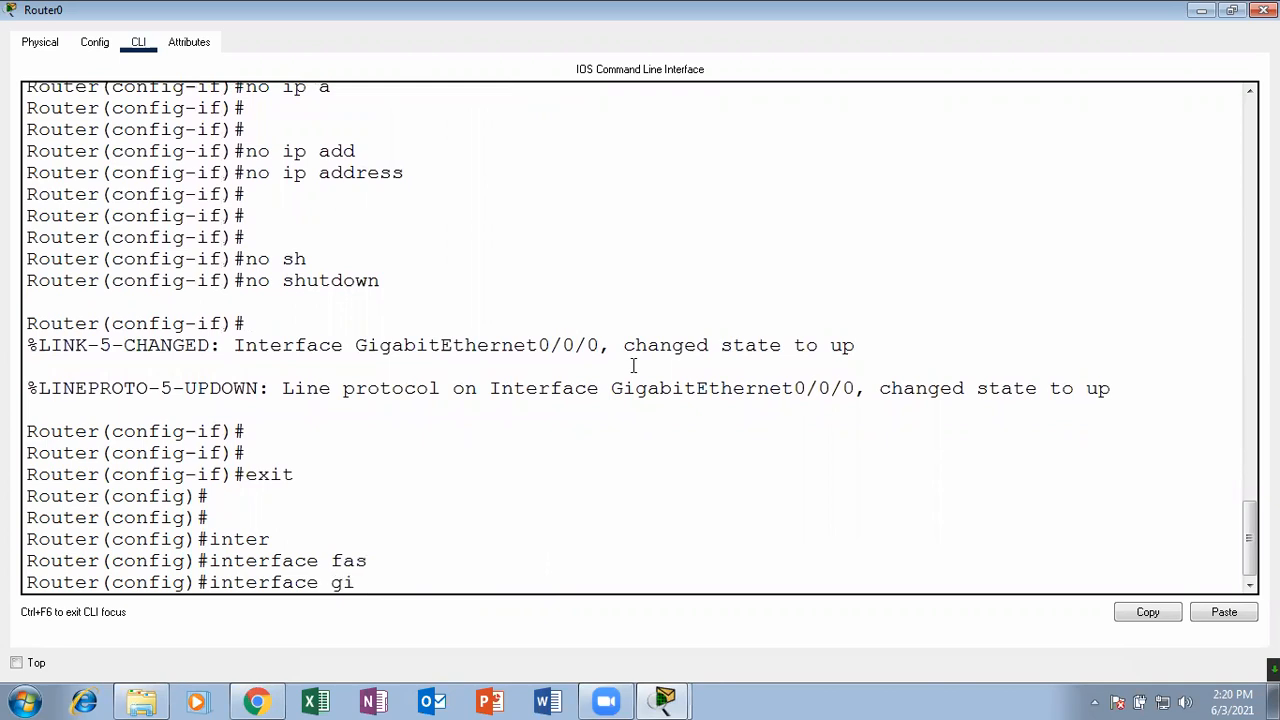
key("Tab")
type("0/0/0")
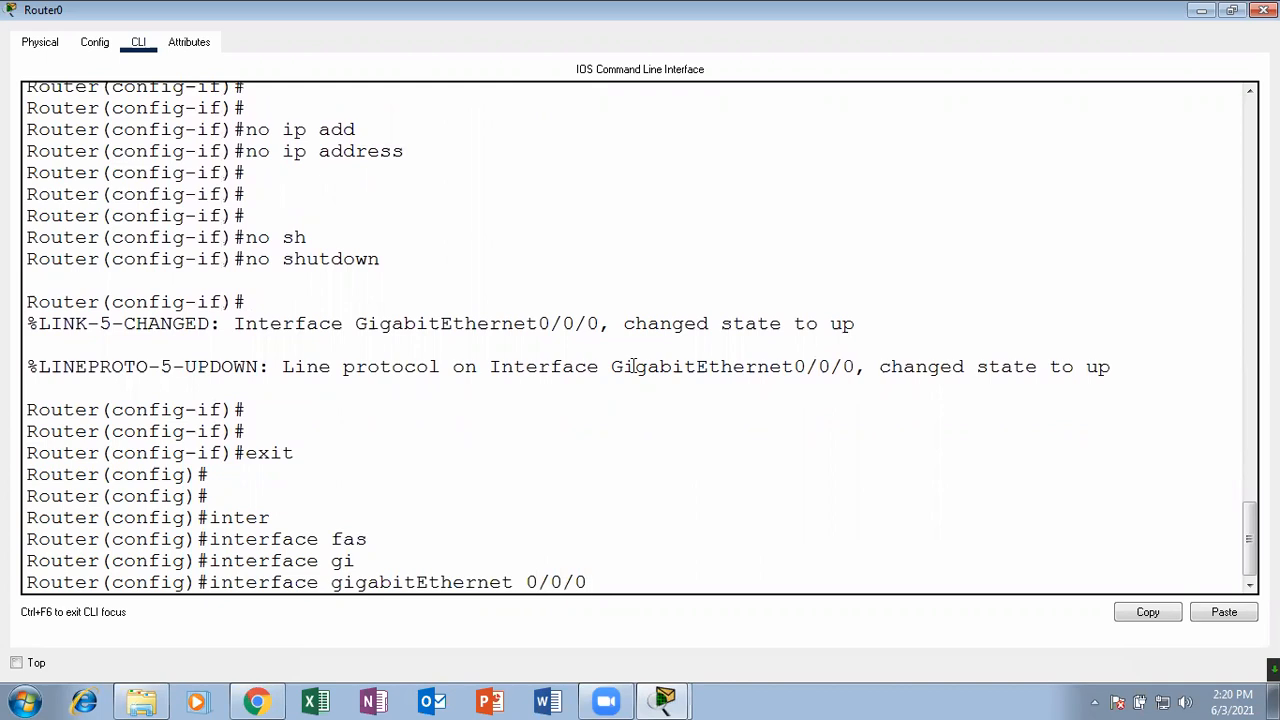
type(".10")
key("Return")
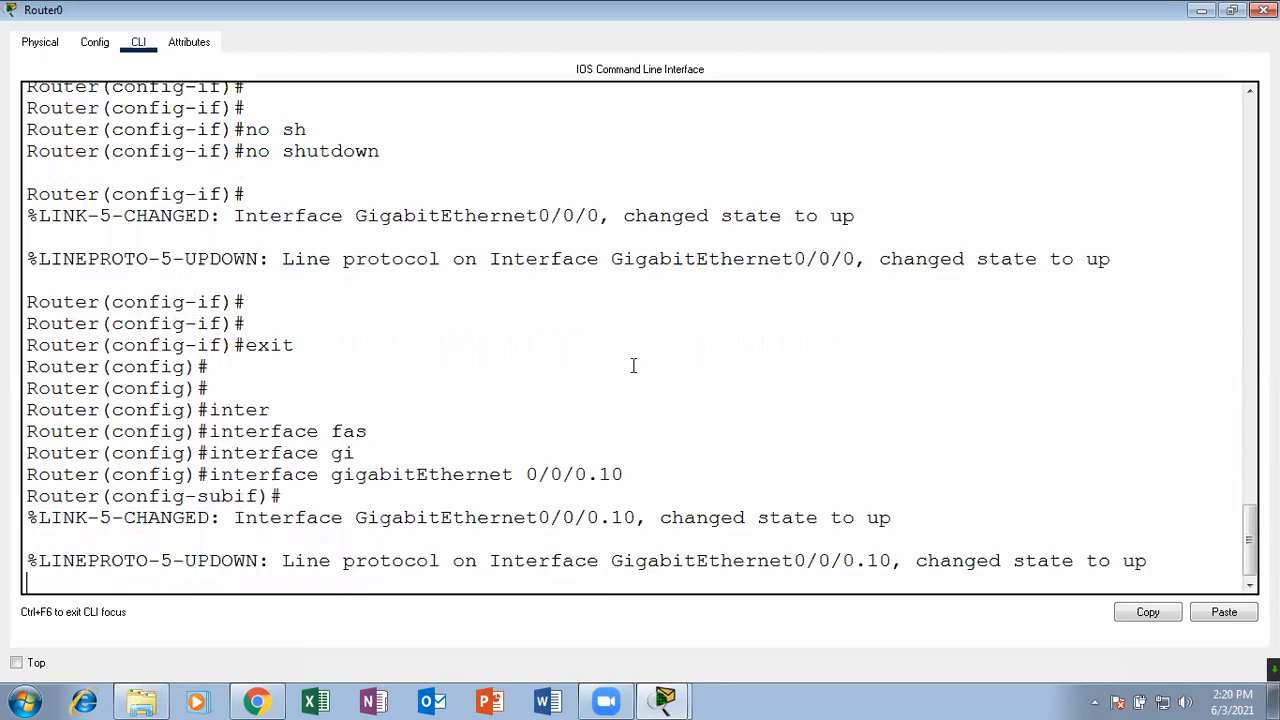
key("Return")
key("Return")
key("Return")
key("Return")
key("Return")
- Set 802.1Q encapsulation for VLAN 10 on subinterface gigabitEthernet 0/0/0.10, consulting the command help for the encapsulation type and VLAN ID
type("i")
key("BackSpace")
type("en")
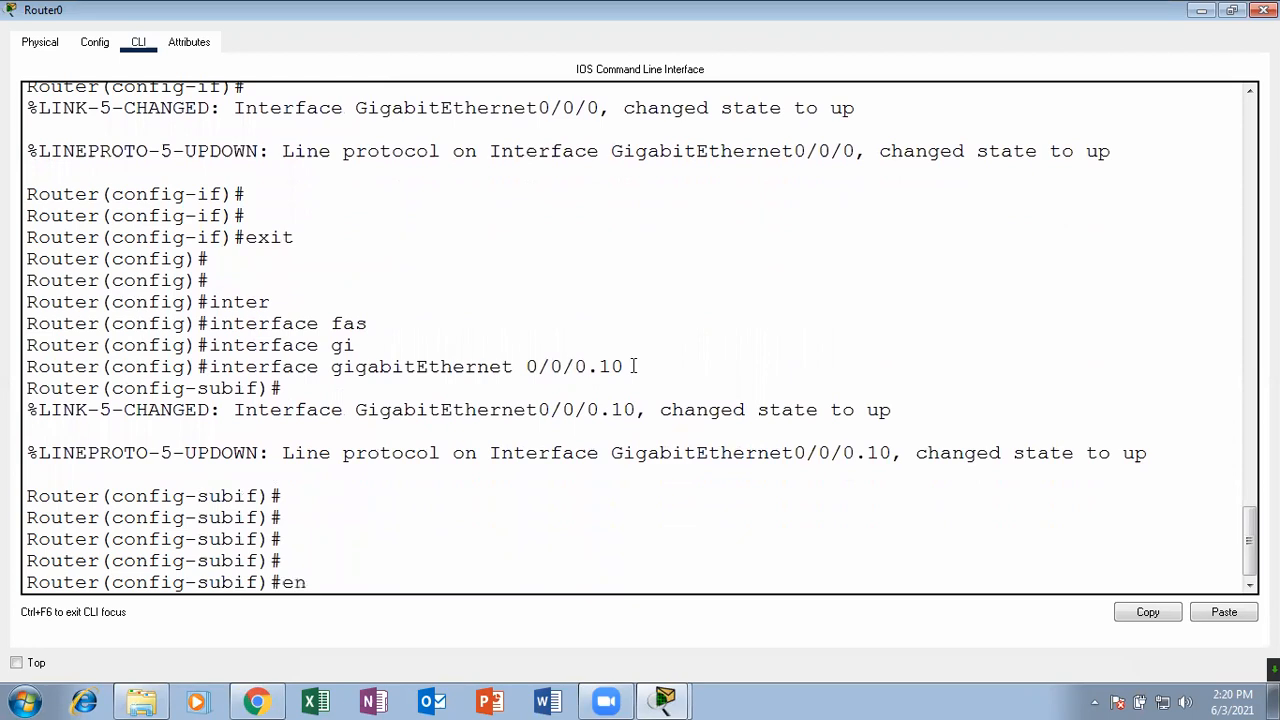
type("ca")
key("Tab")
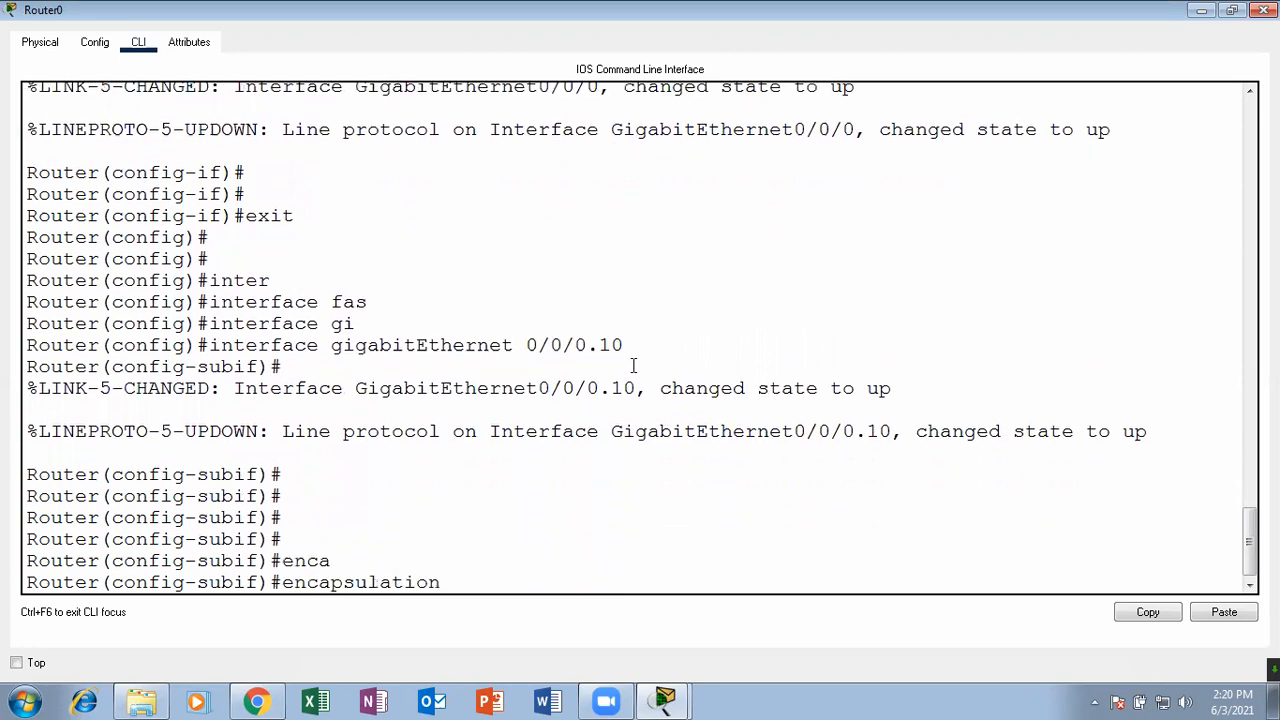
type("?")
type("do")
key("Tab")
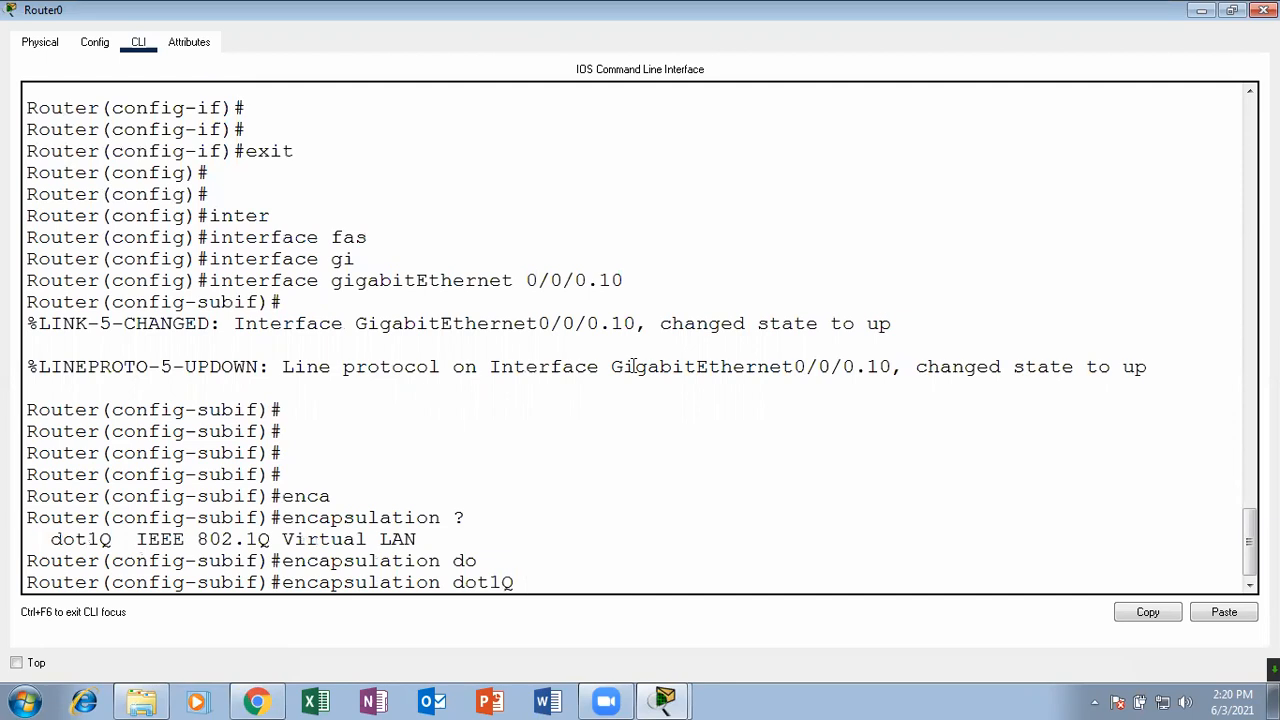
type("?")
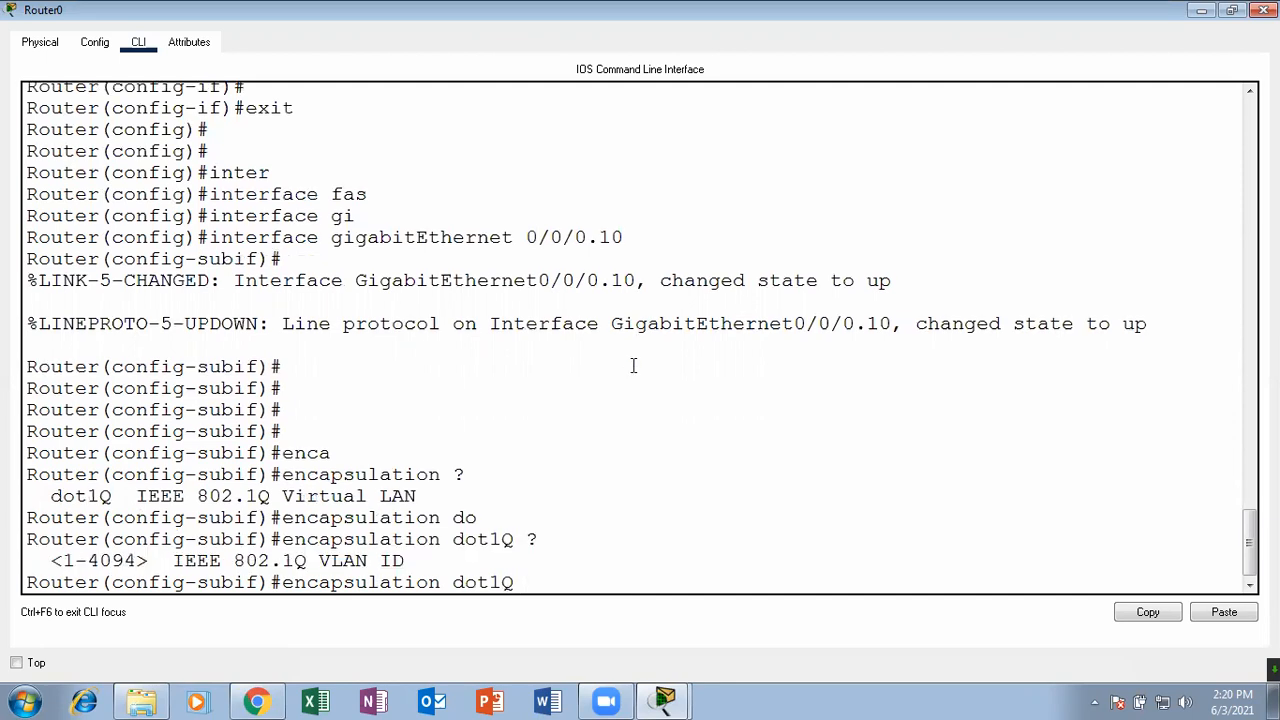
type("10")
key("Return")
key("Return")
key("Return")
key("Return")
key("Return")
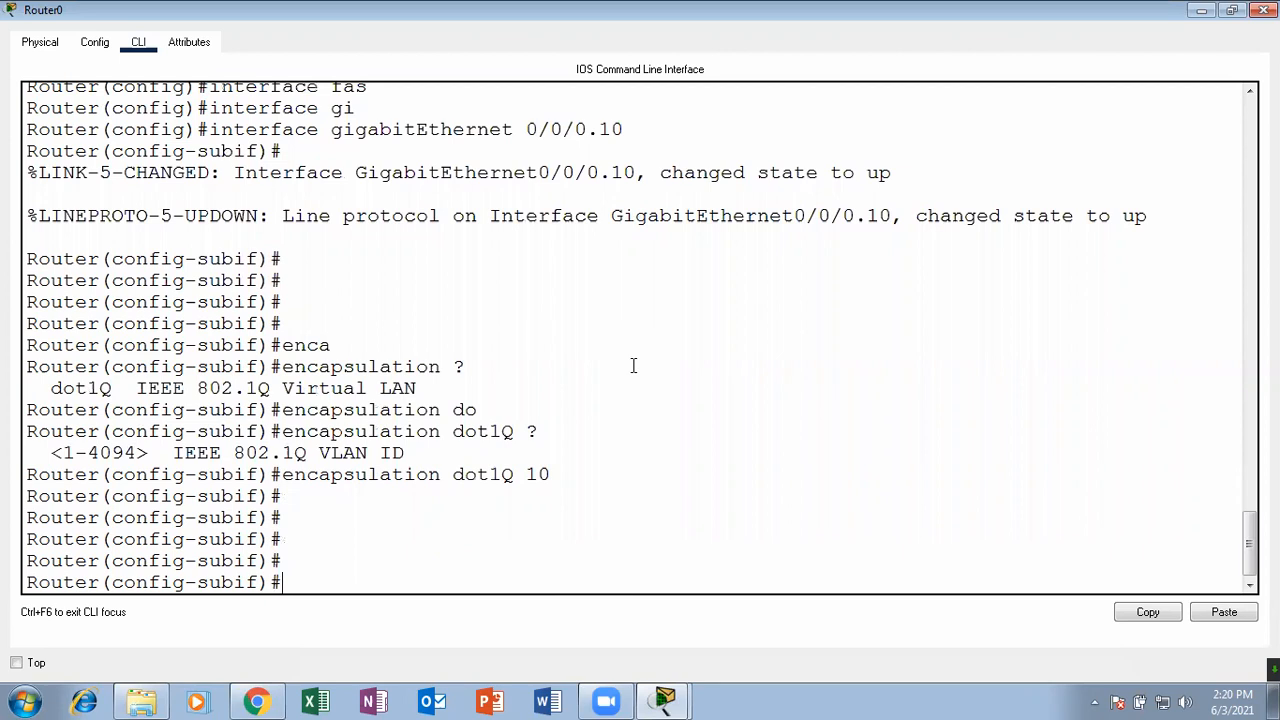
- Assign IP address 10.0.0.1 with mask 255.255.255.192 to subinterface gigabitEthernet 0/0/0.10
type("ip add")
key("Tab")
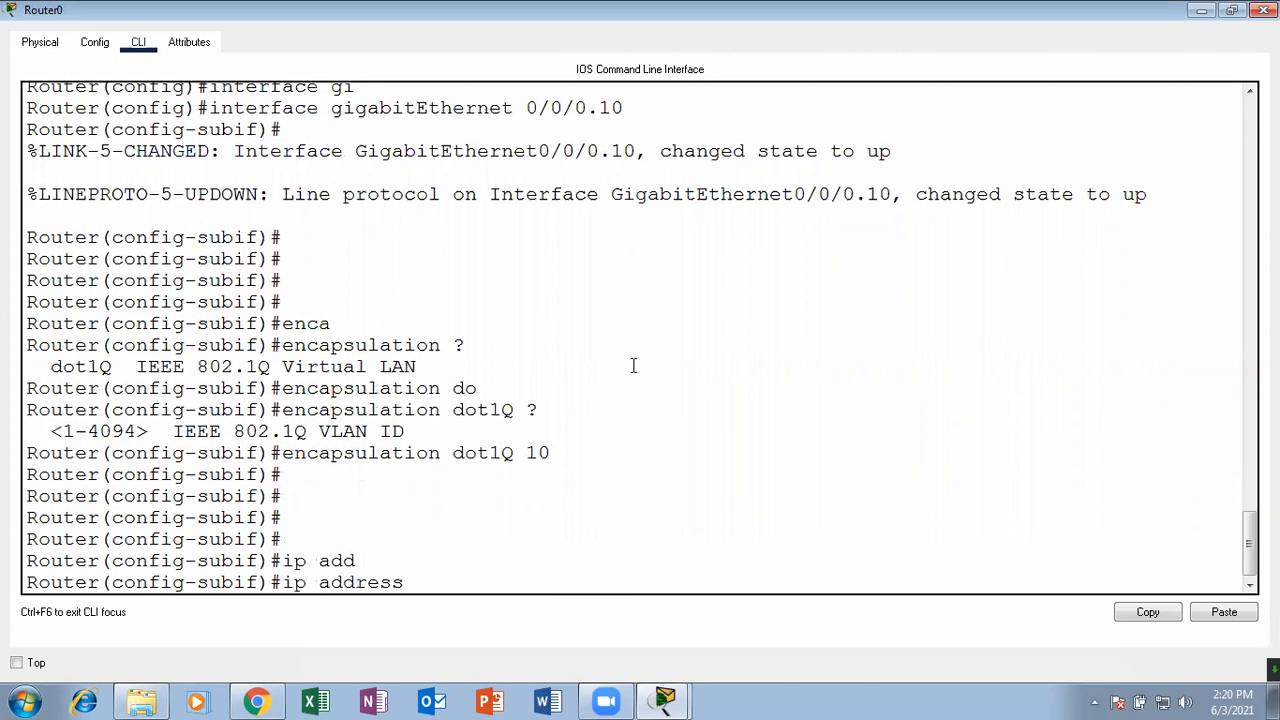
type("10.0.0.1 255.25")
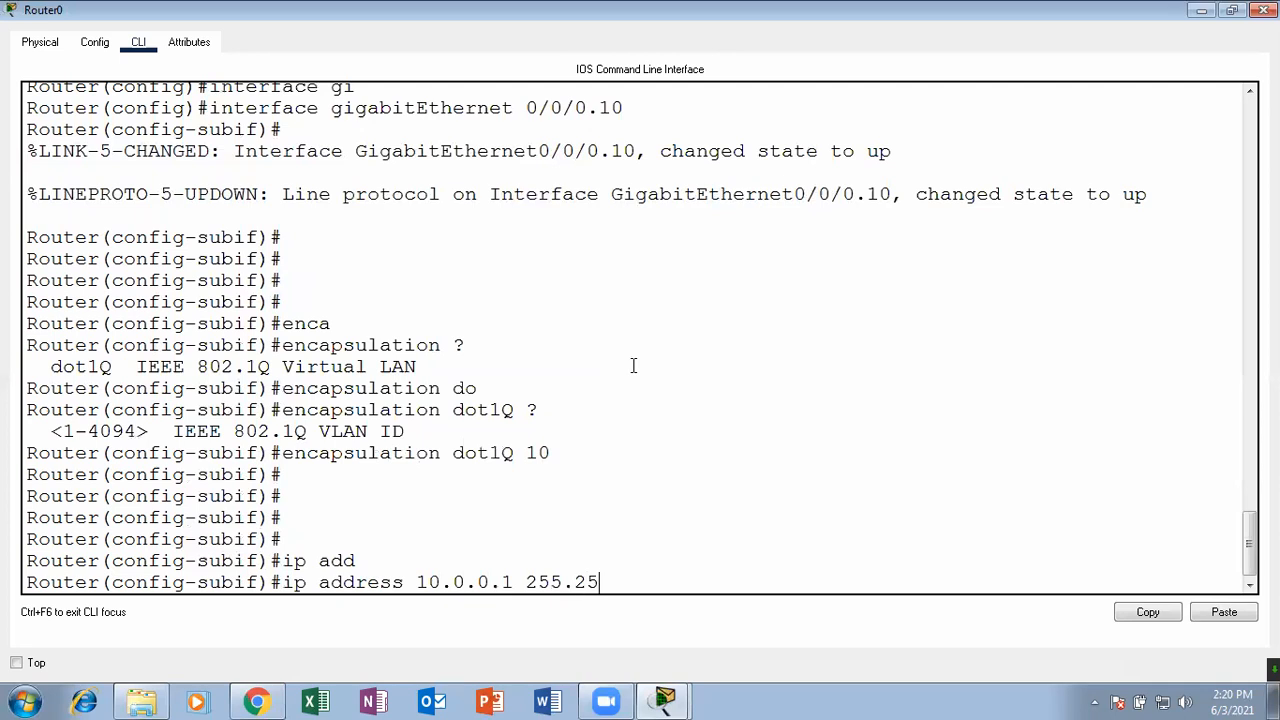
type("5.255.19")
key("Return")
key("Return")
key("Return")
- Exit to global configuration mode and create subinterface gigabitEthernet 0/0/0.20
type("exit")
key("Return")
key("Return")
key("Up")
key("Up")
key("Up")
key("Up")
key("BackSpace")
key("BackSpace")
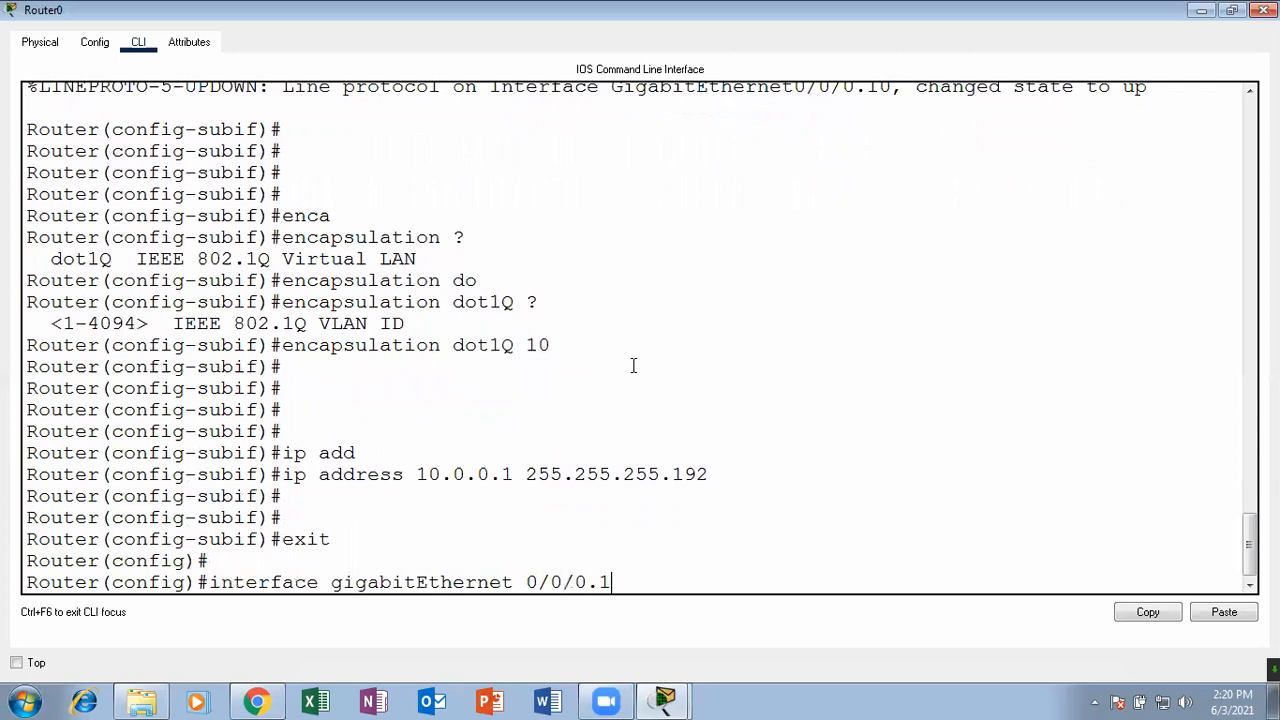
type("20")
key("Return")
key("Return")
key("Return")
- Try to assign IP address 10.0.0.65 with mask 255.255.255.192 to subinterface gigabitEthernet 0/0/0.20 before setting its encapsulation
key("Up")
key("Up")
key("Up")
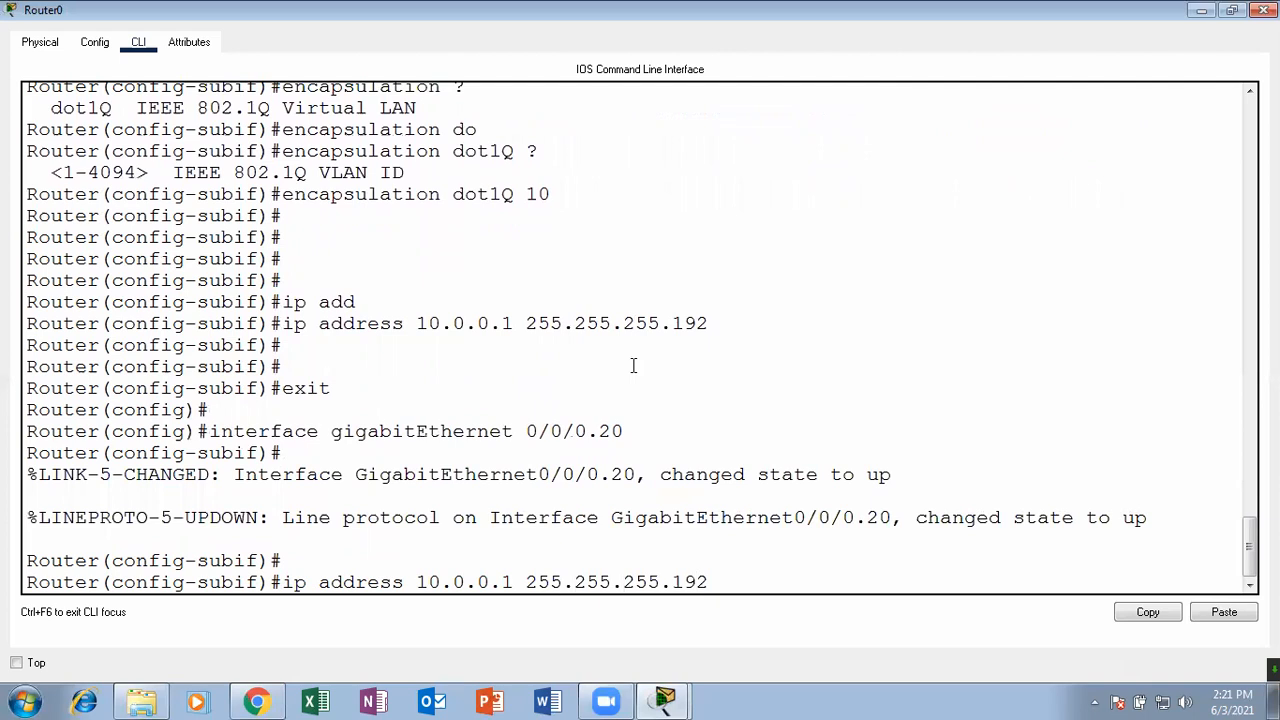
key("Left")
key("Left")
key("Left")
key("Left")
key("Left")
key("Left")
key("Left")
key("Left")
key("Left")
key("Left")
key("Left")
key("Left")
key("Left")
key("Left")
key("Left")
key("Left")
key("BackSpace")
type("65")
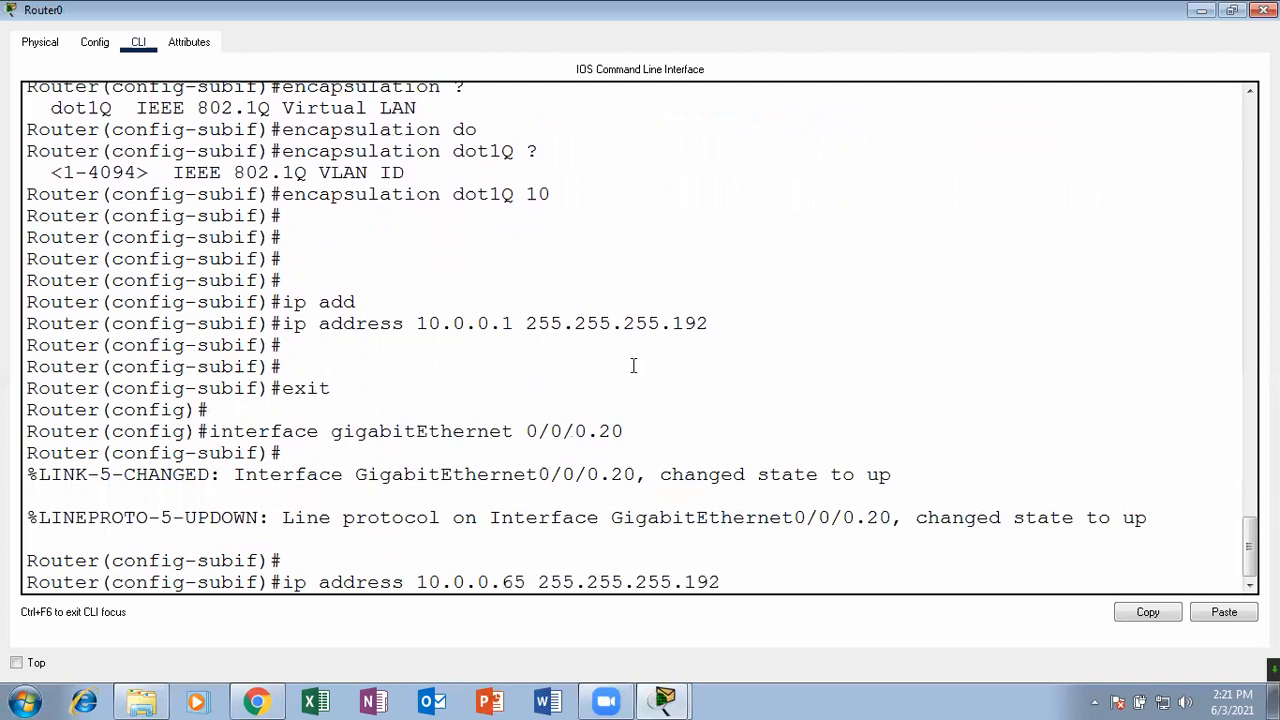
key("Return")
key("Return")
key("Return")
key("Return")
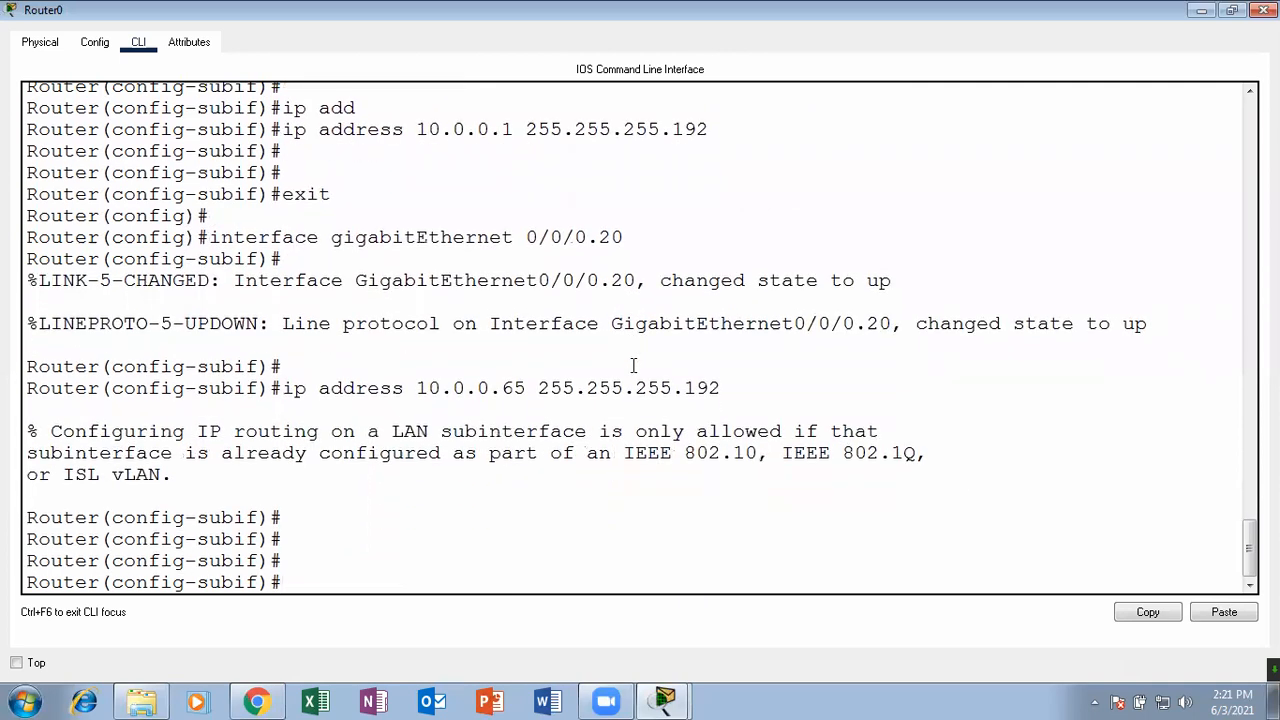
- Set dot1Q encapsulation with VLAN ID 20 on subinterface gigabitEthernet 0/0/0.20
key("Up")
key("Up")
key("Up")
key("Up")
key("Up")
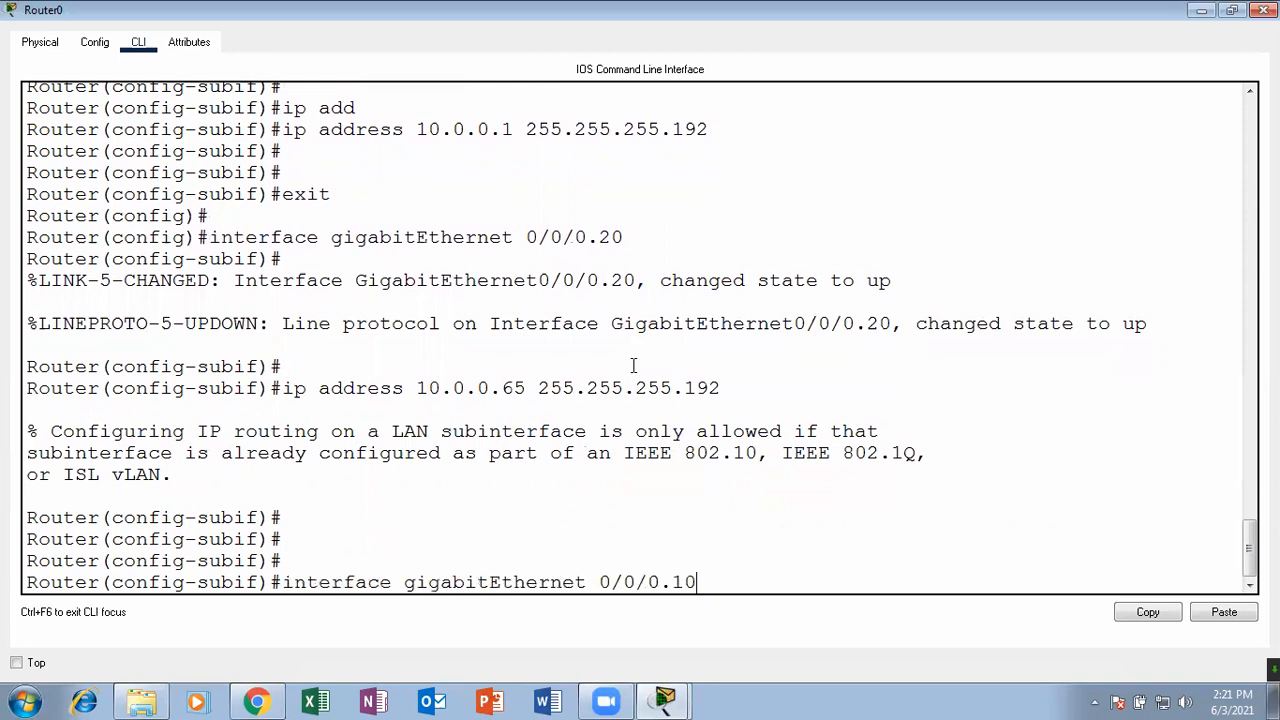
key("Up")
key("BackSpace")
key("BackSpace")
type("20")
key("Return")
key("Return")
key("Return")
- Assign IP address 10.0.0.65 with mask 255.255.255.192 to the VLAN 20 subinterface
key("Up")
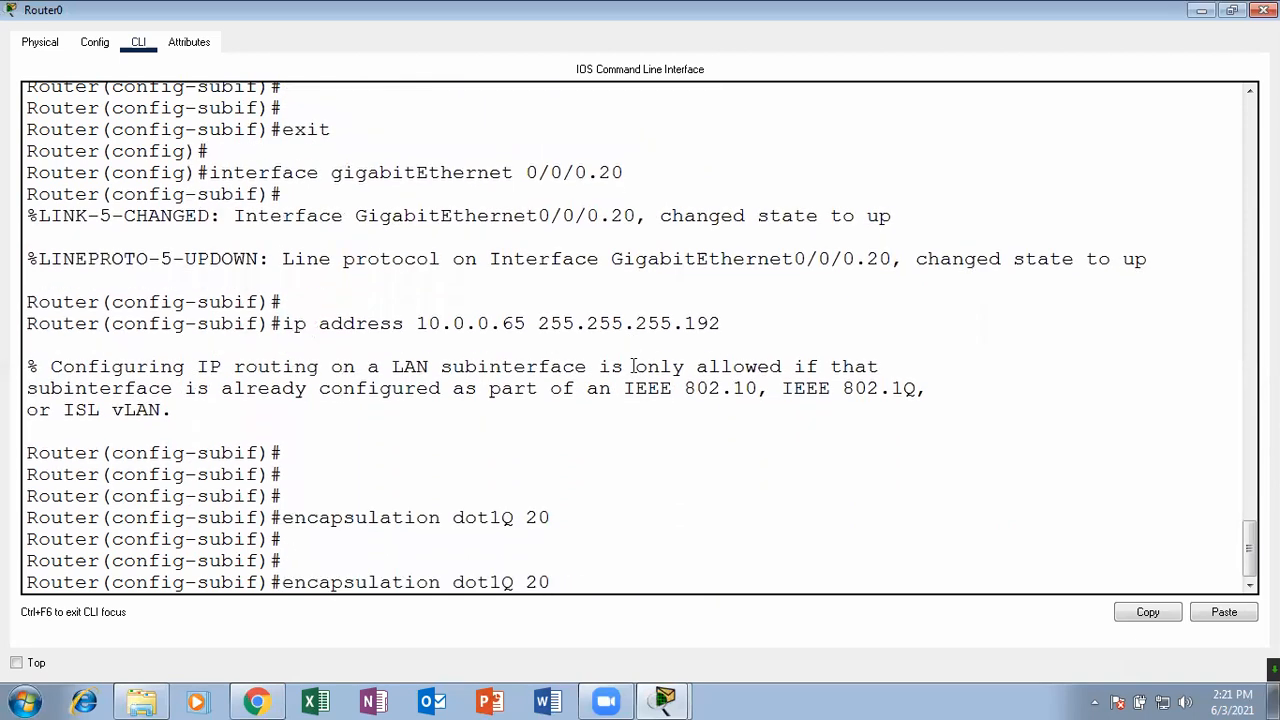
key("Up")
key("Return")
key("Return")
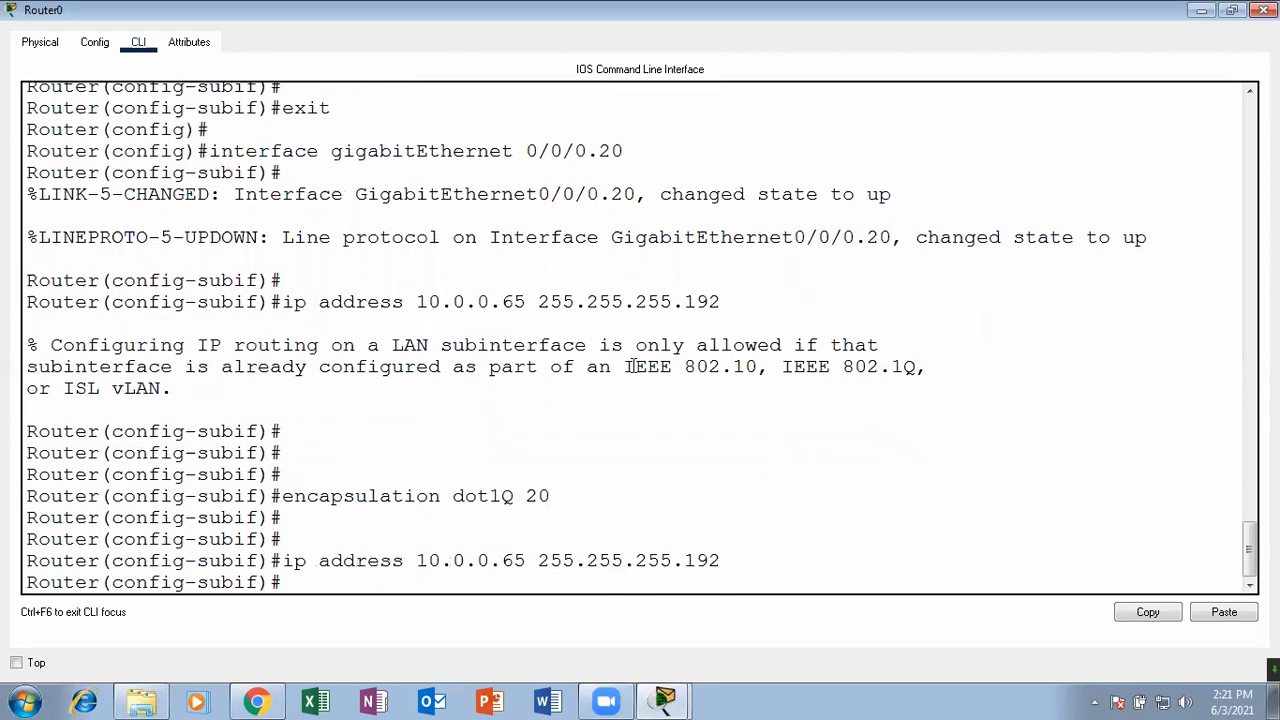
- Exit the VLAN 20 subinterface and create subinterface gigabitEthernet 0/0/0.30 from global configuration mode
type("exit")
key("Return")
key("Return")
key("Return")
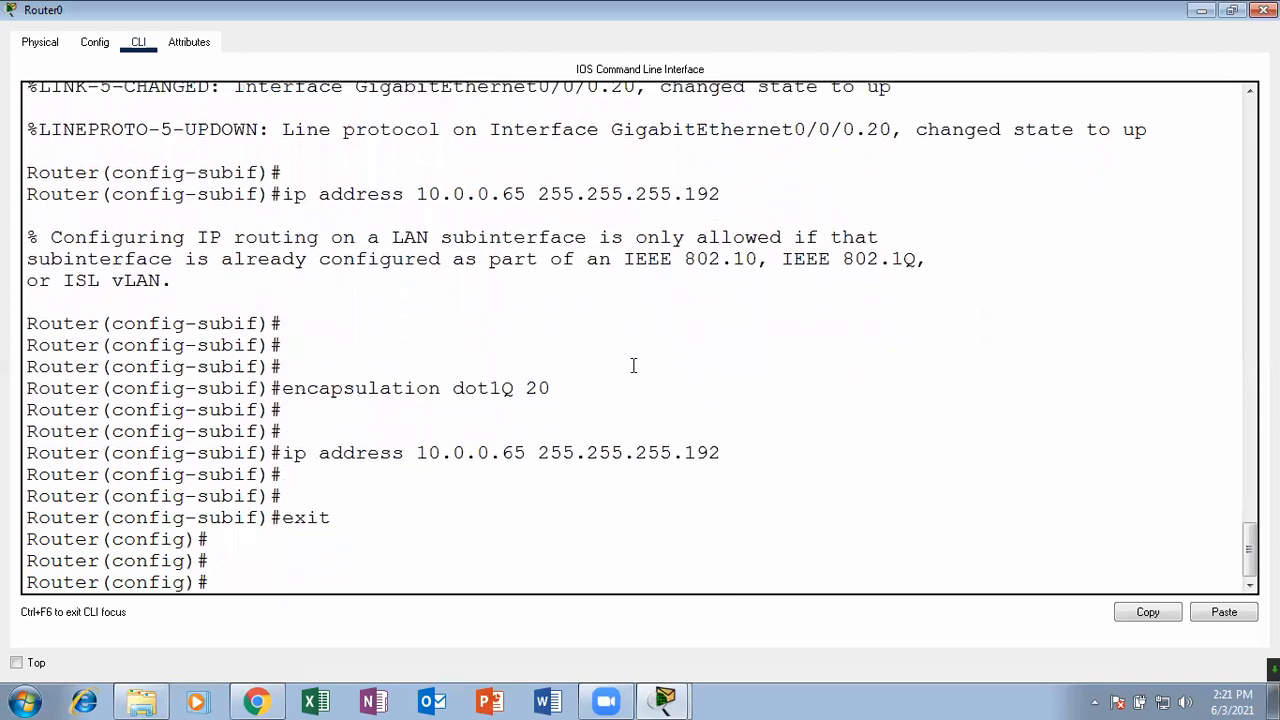
key("Up")
key("Up")
key("Up")
key("Up")
key("Up")
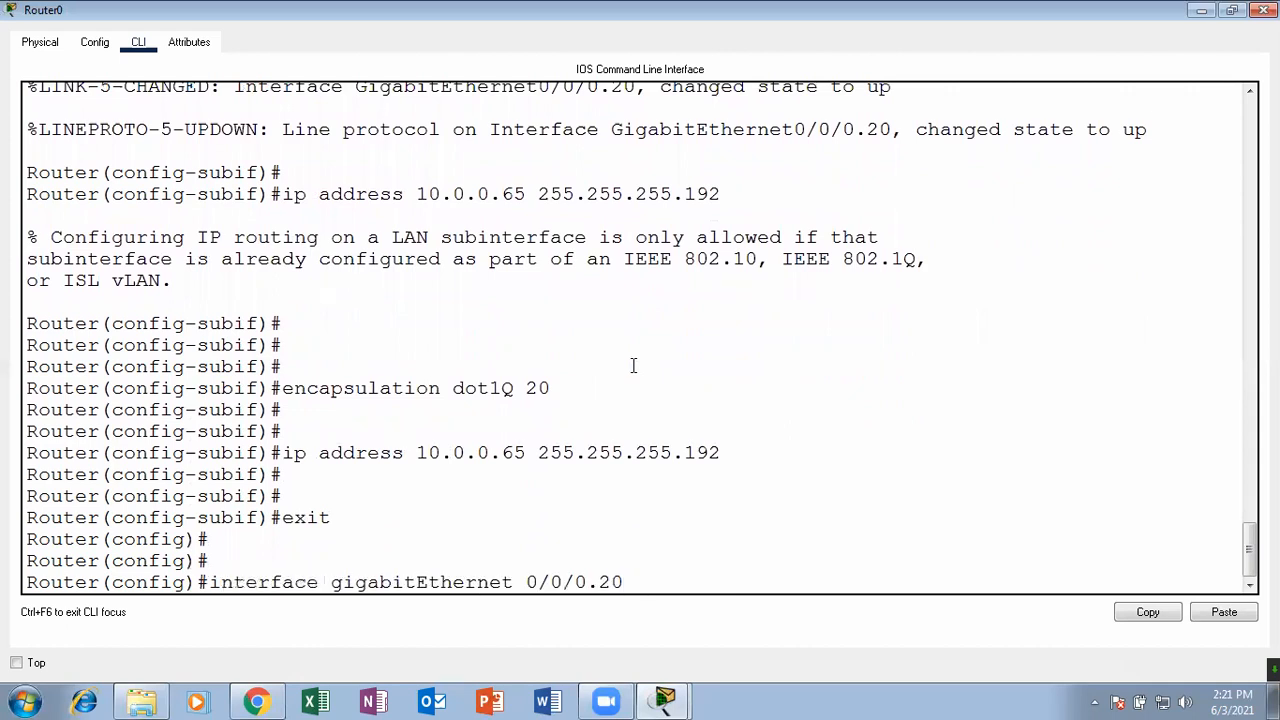
key("Down")
key("Up")
key("Up")
key("BackSpace")
key("BackSpace")
type("30")
key("Return")
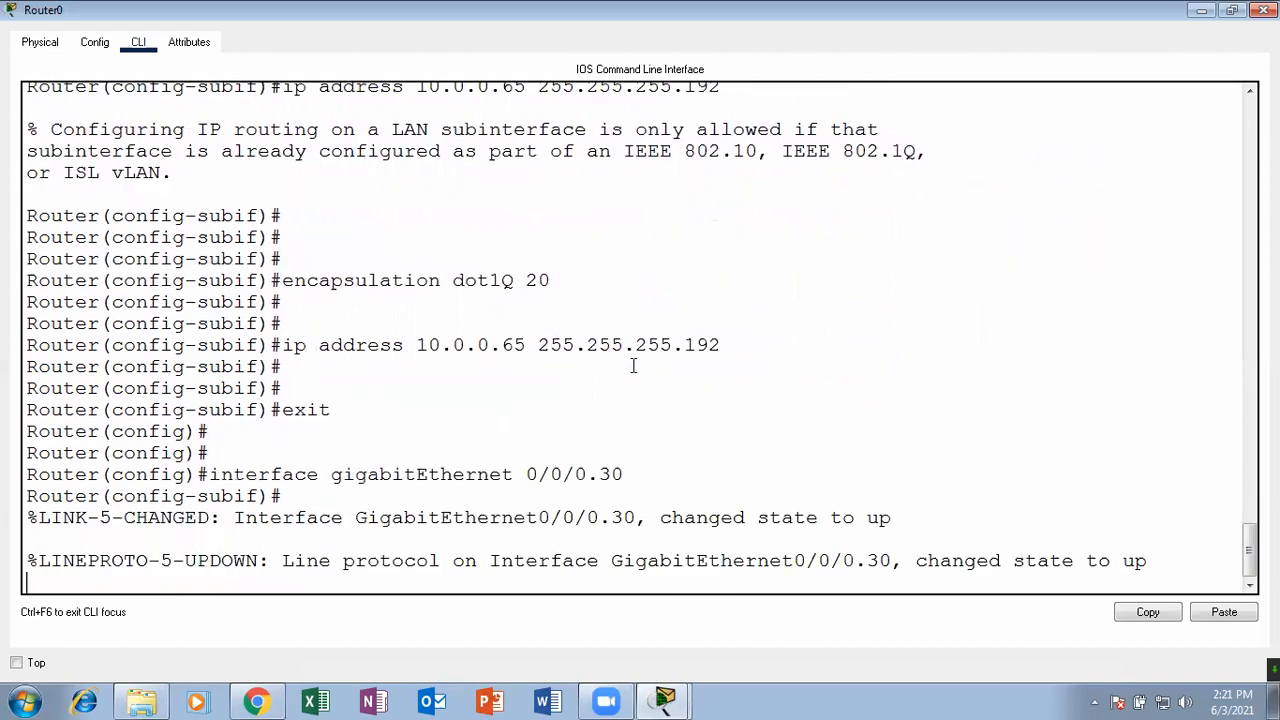
key("Return")
key("Return")
key("Return")
key("Return")
- Set dot1Q encapsulation with VLAN ID 30 on subinterface gigabitEthernet 0/0/0.30
key("Up")
key("Up")
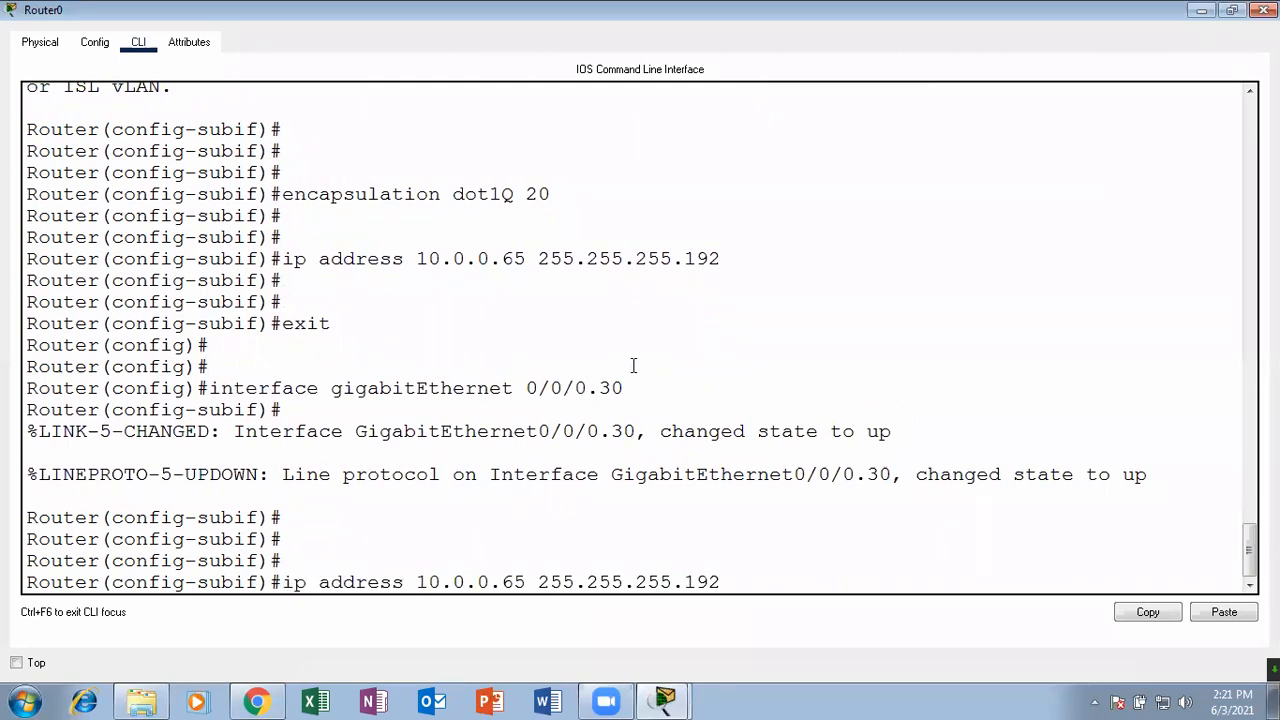
key("Up")
key("BackSpace")
key("BackSpace")
type("30")
key("Return")
key("Return")
key("Return")
key("Return")
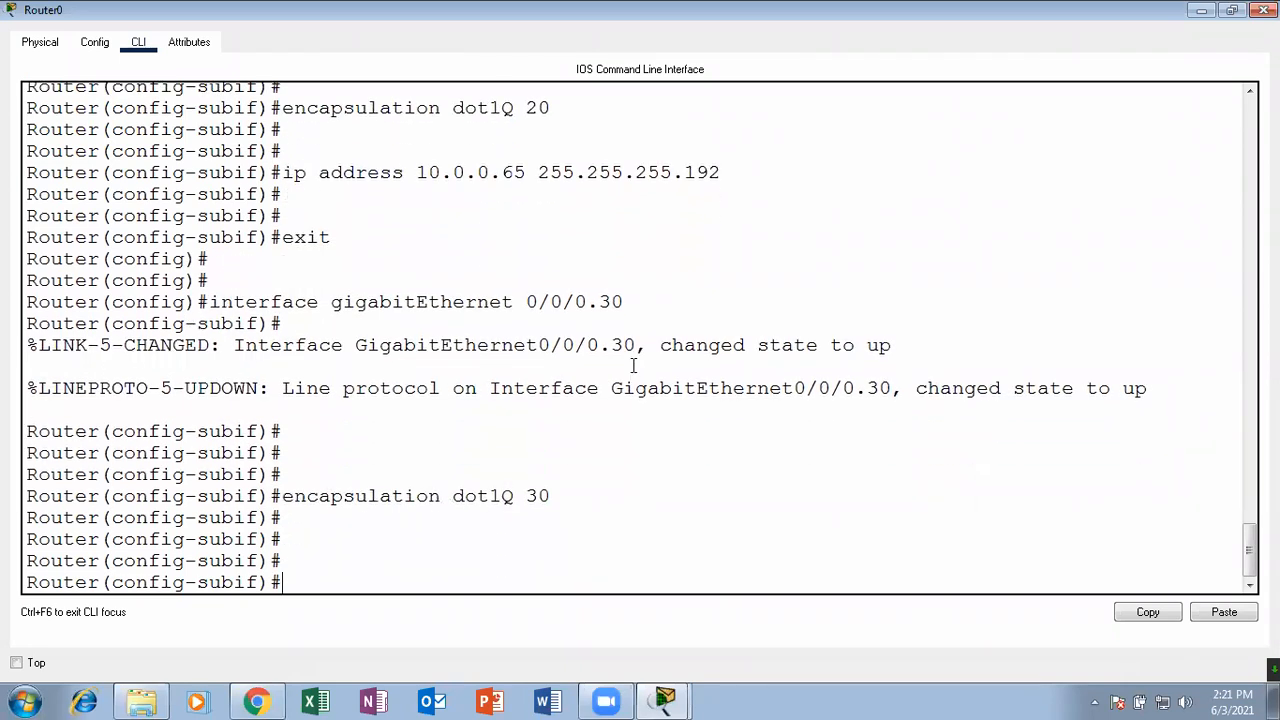
- Assign IP address 10.0.0.129 with mask 255.255.255.192 to subinterface gigabitEthernet 0/0/0.30
type("ip add")
key("Tab")
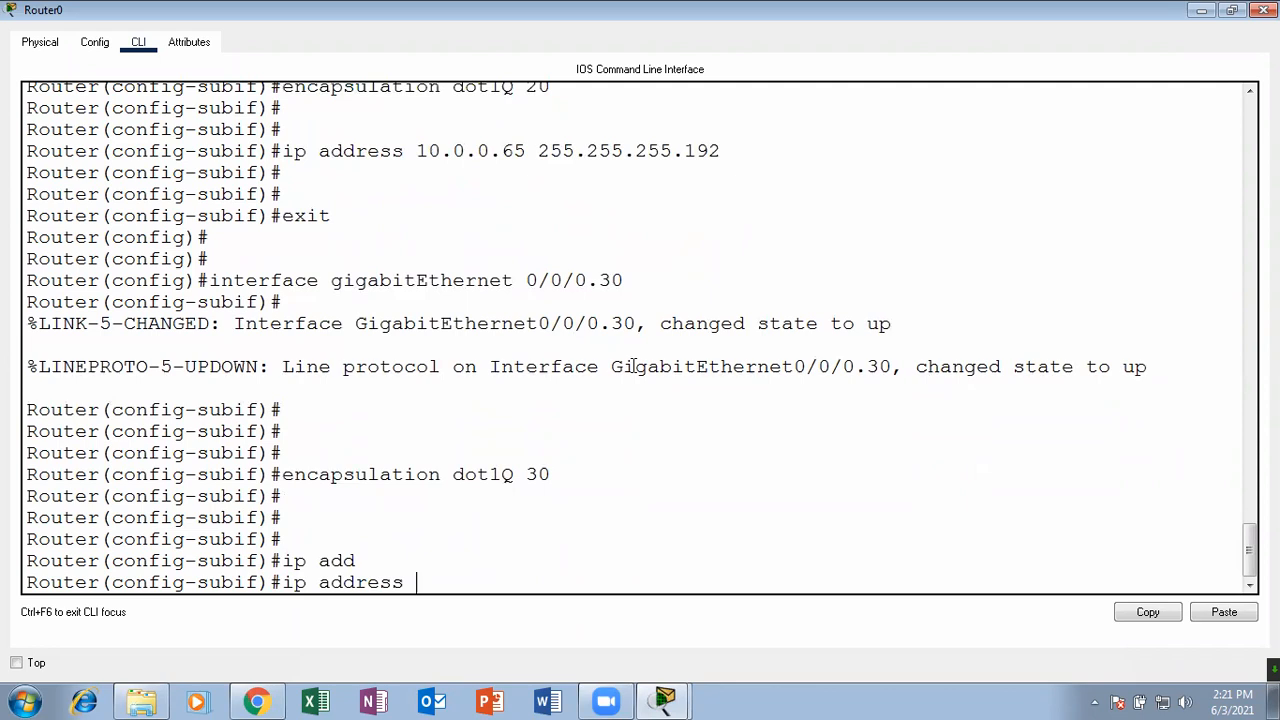
key("Up")
key("Up")
key("Up")
key("Up")
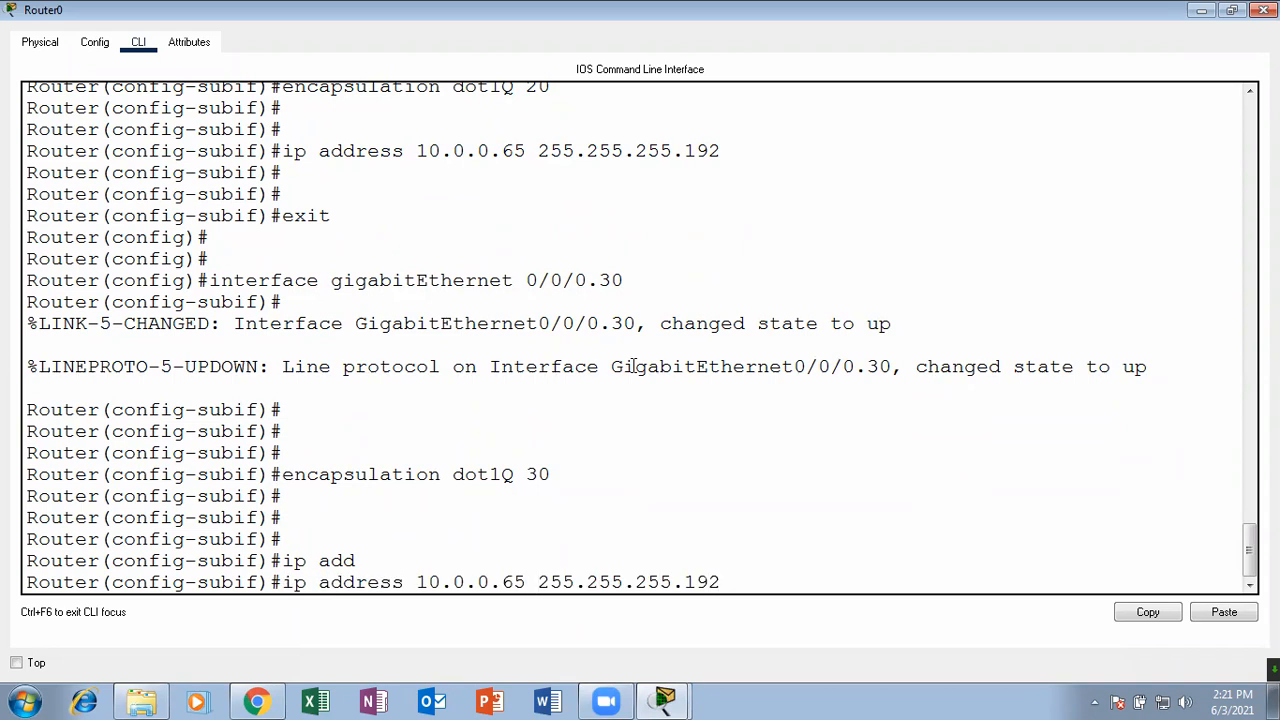
key("BackSpace")
key("BackSpace")
type("128")
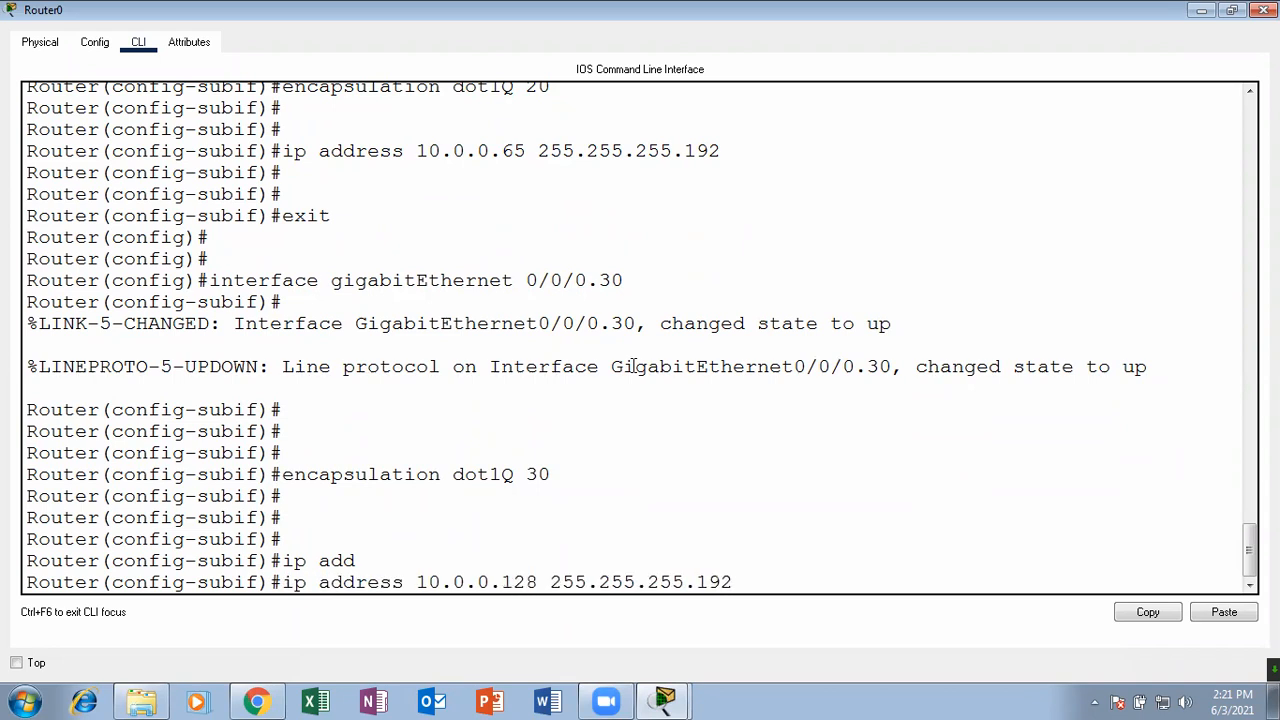
key("BackSpace")
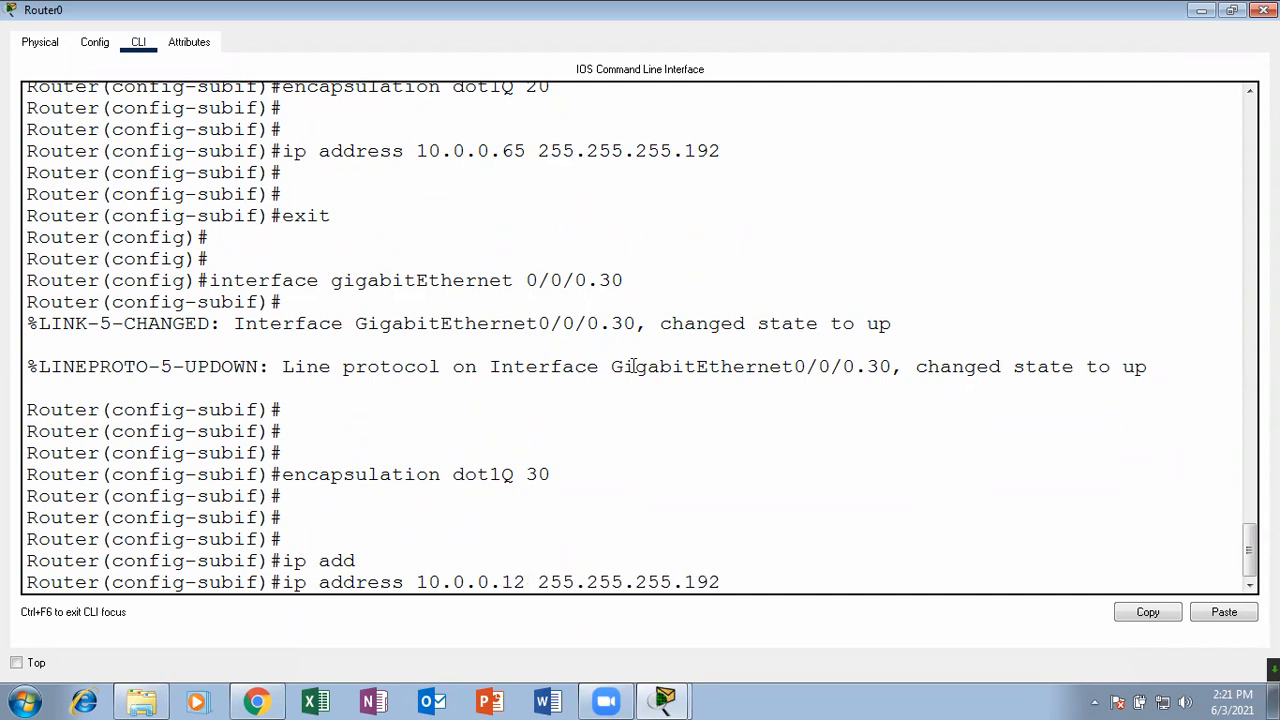
type("9")
key("Return")
key("Return")
key("Return")
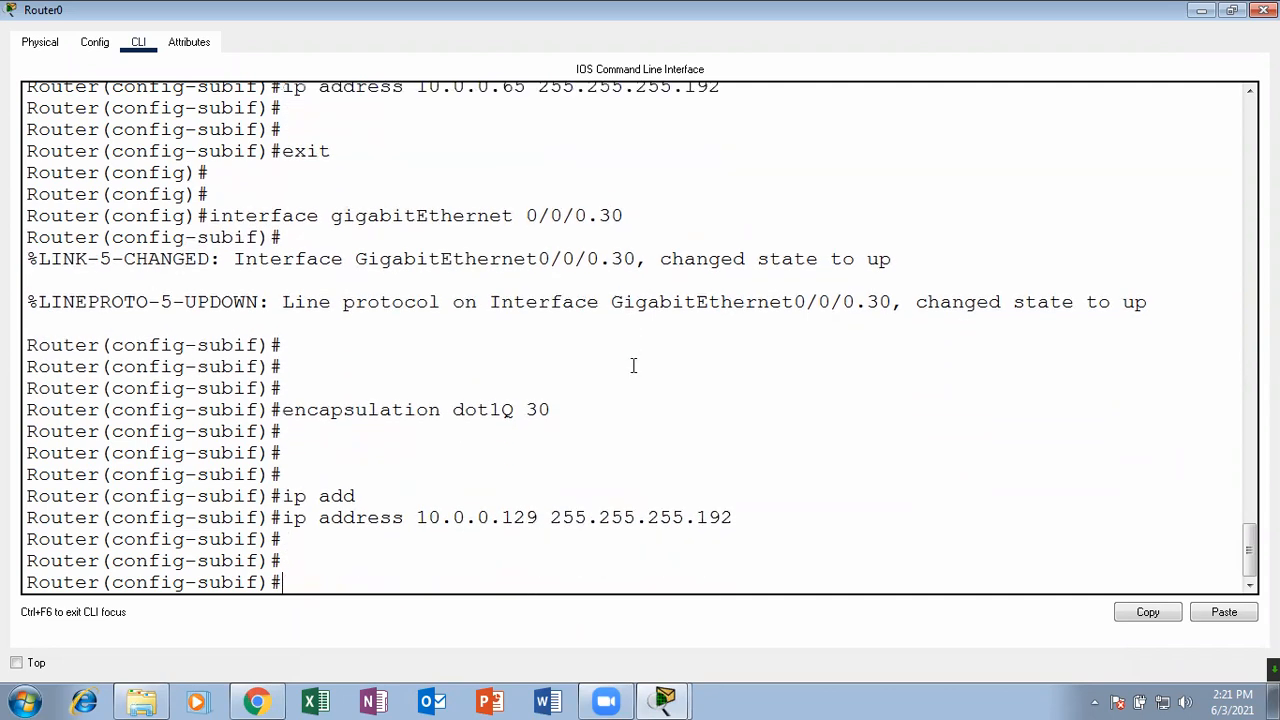
- Return to privileged mode and review the subinterfaces' addresses and status with sh ip int brief
key("ctrl+z")
key("Return")
key("Return")
key("Return")
type("sh ip ")
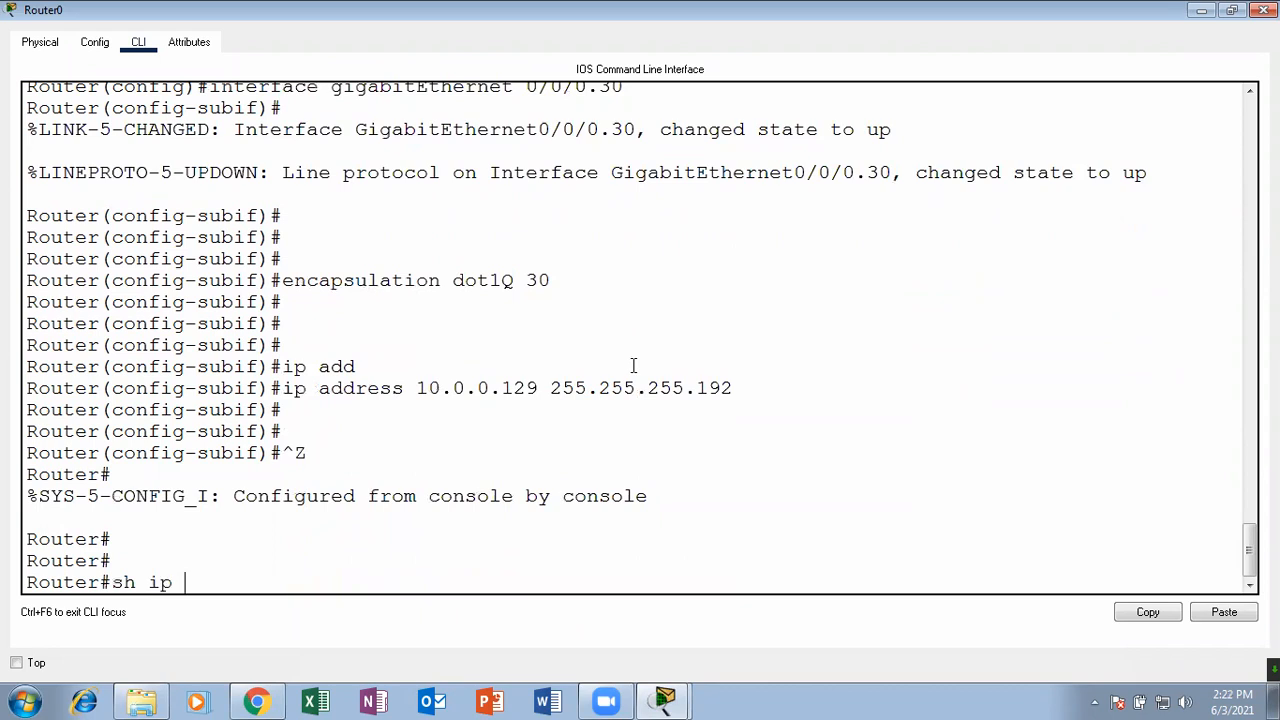
type("int br")
key("Tab")
key("Return")
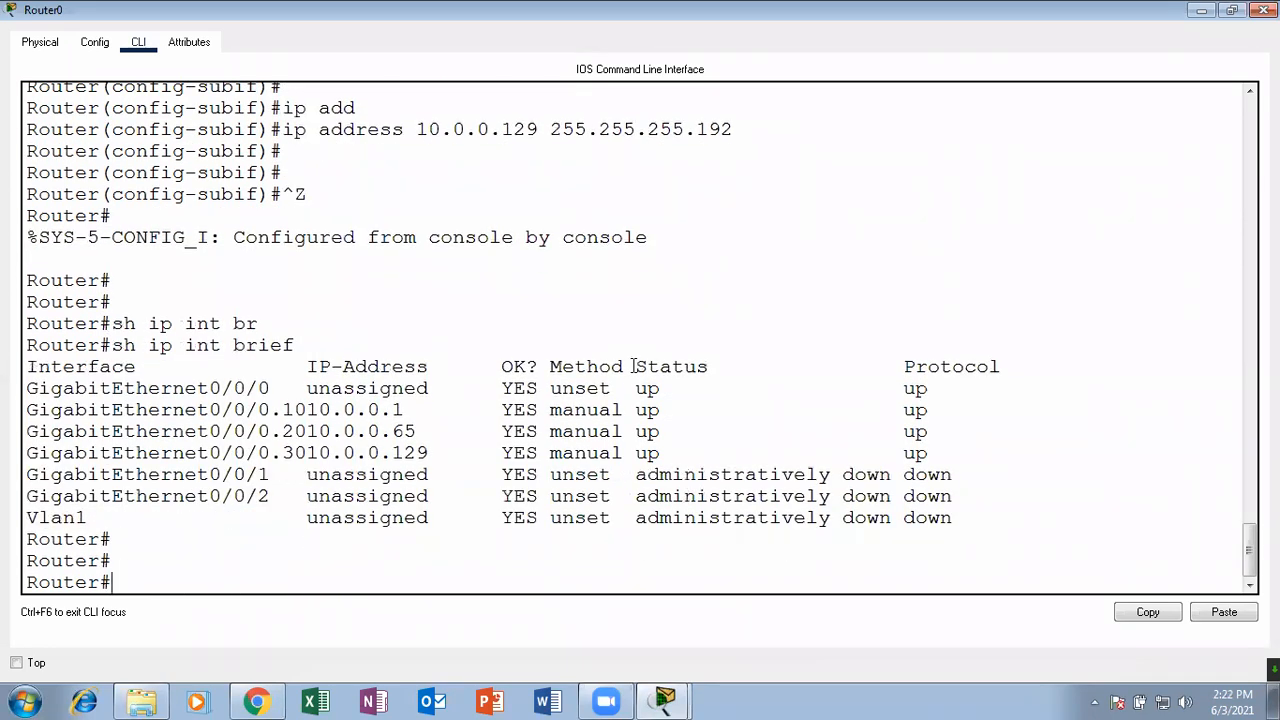
left_click_drag(452, 453, 320, 398)
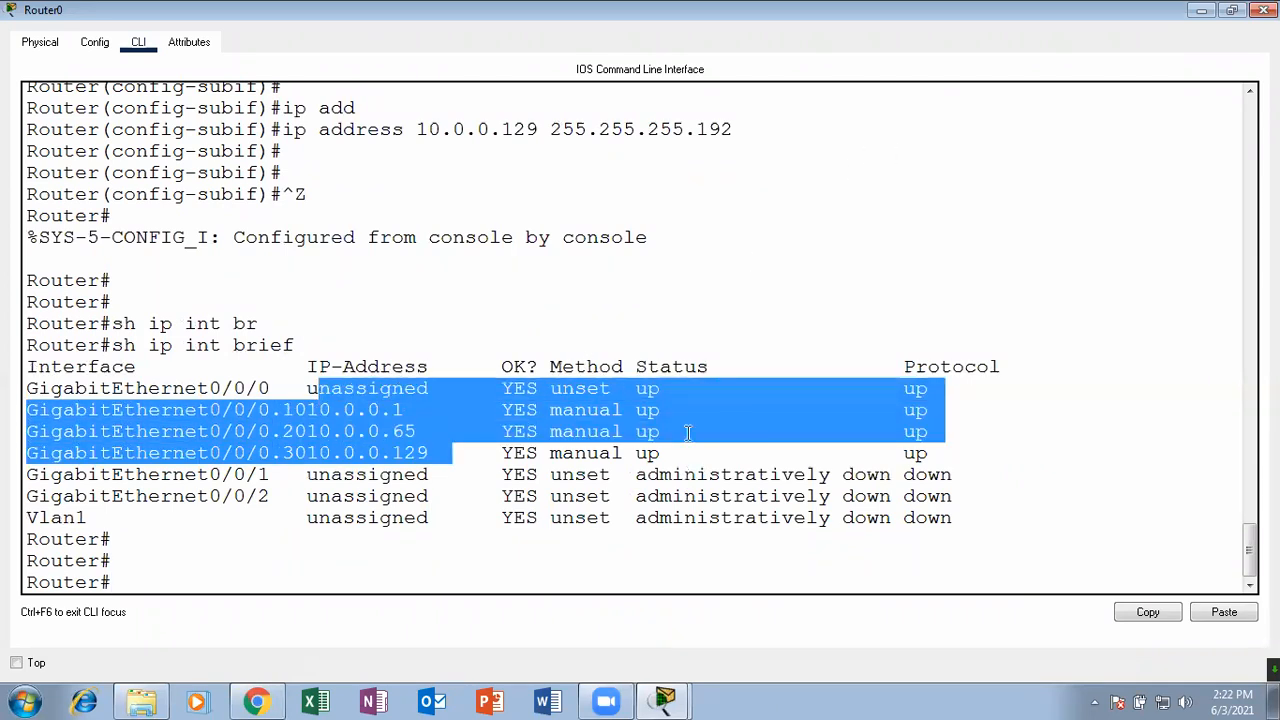
left_click(735, 425)
- Check the subnet notes and VLAN layout in the topology, and reopen Router0's command line maximized
left_click(1262, 9)
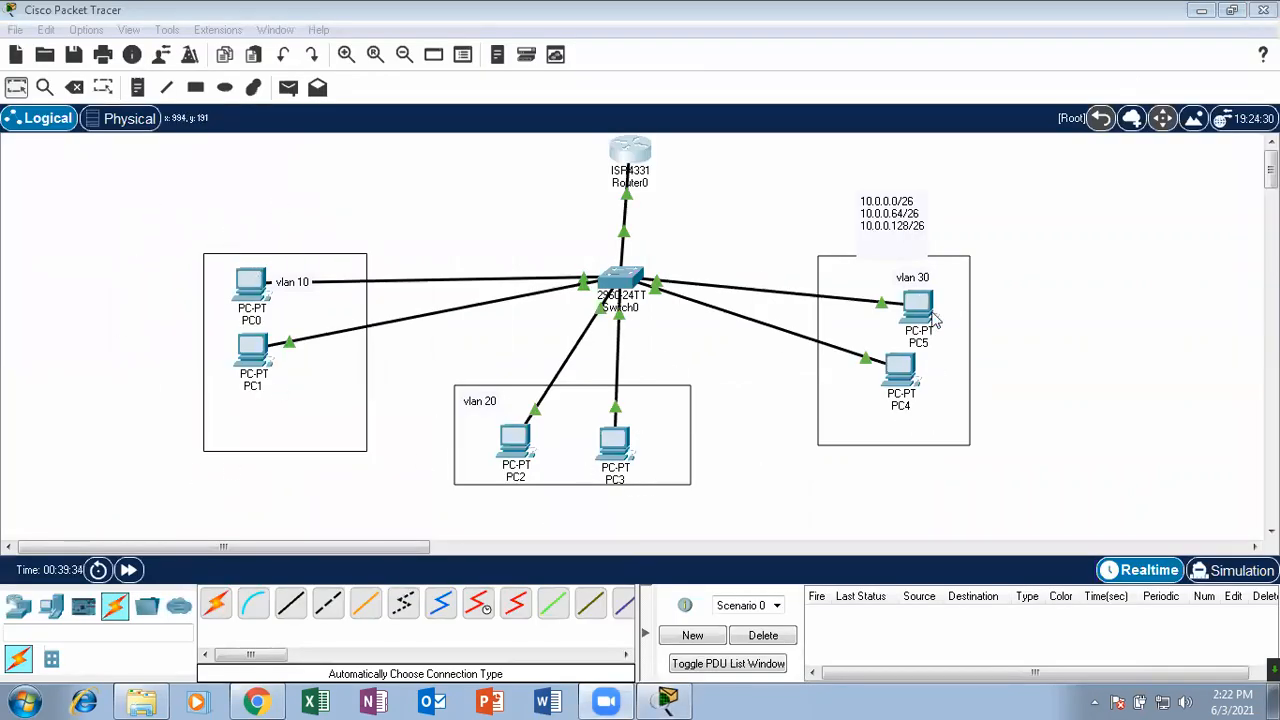
left_click(729, 217)
left_click(634, 153)
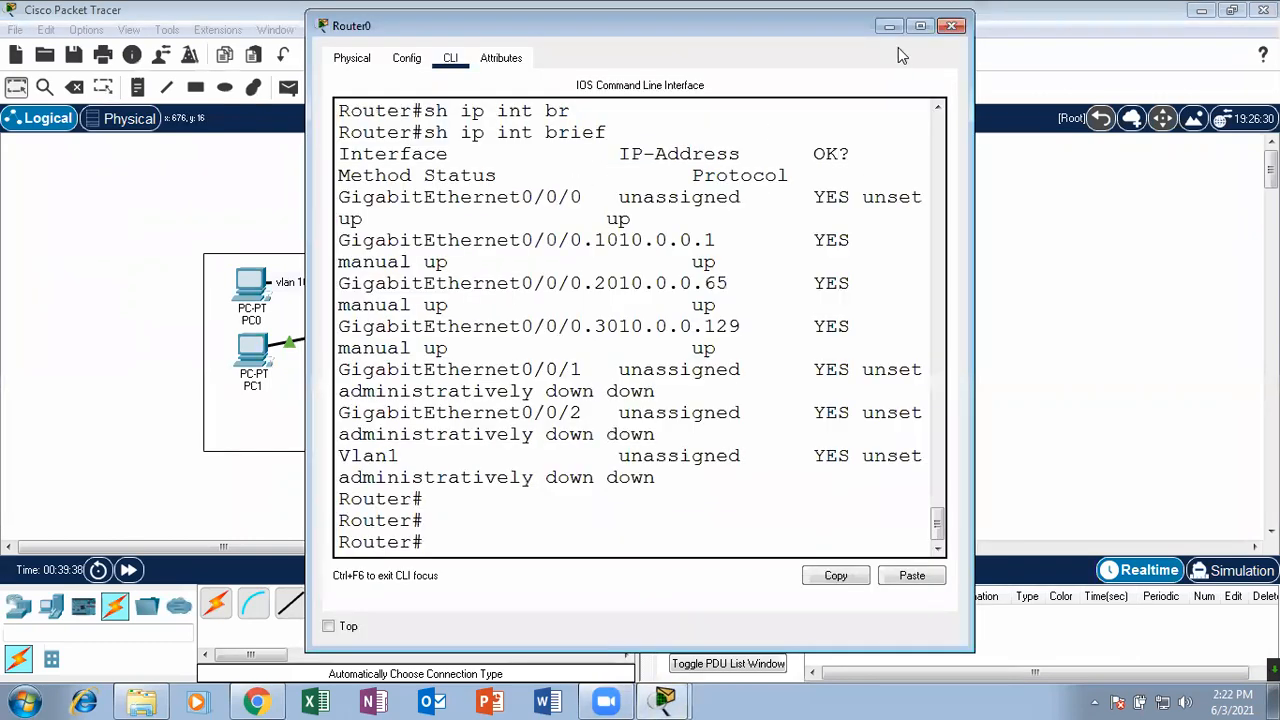
left_click(945, 28)
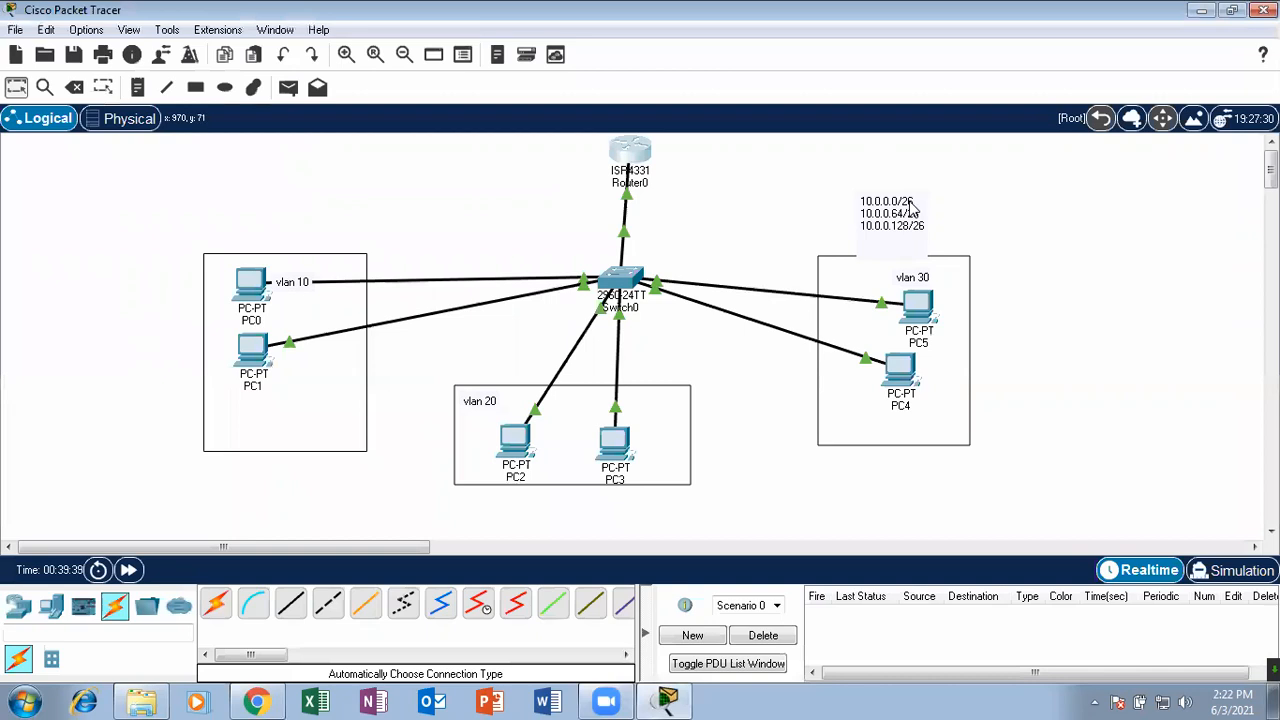
left_click(629, 157)
left_click(920, 26)
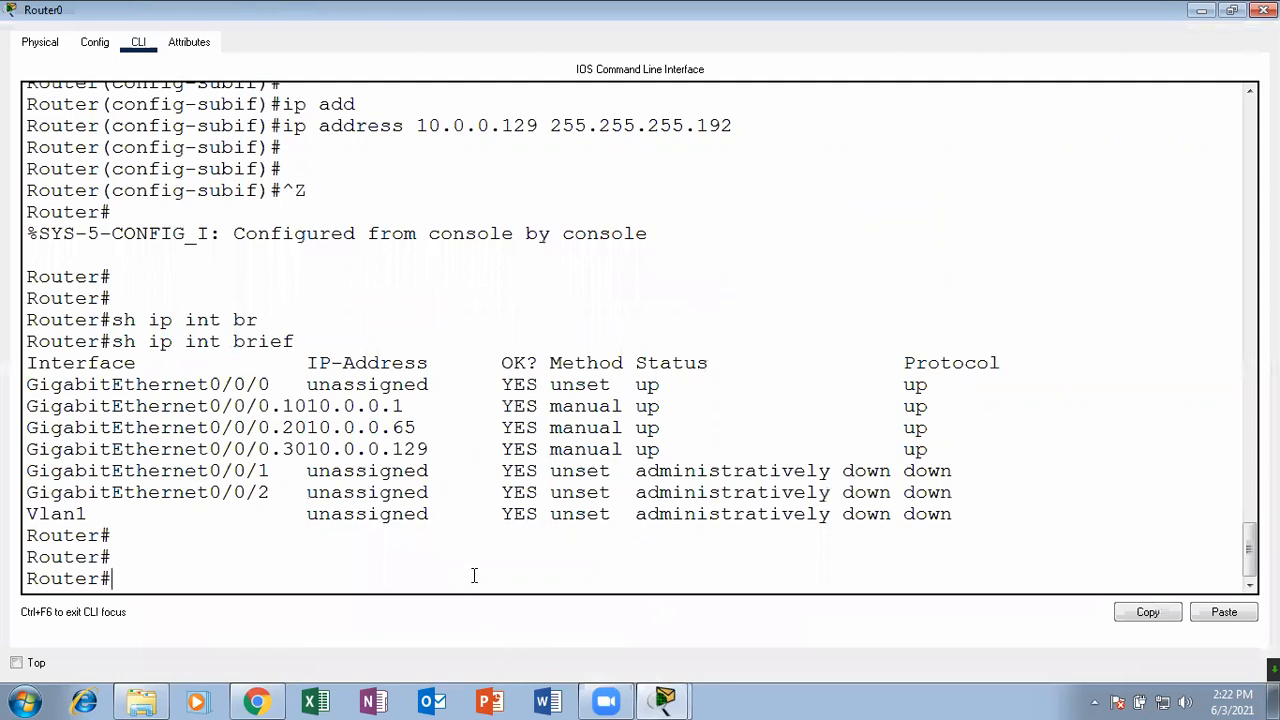
- Enter global configuration mode on Router0 with configure terminal
key("Return")
key("Return")
key("Return")
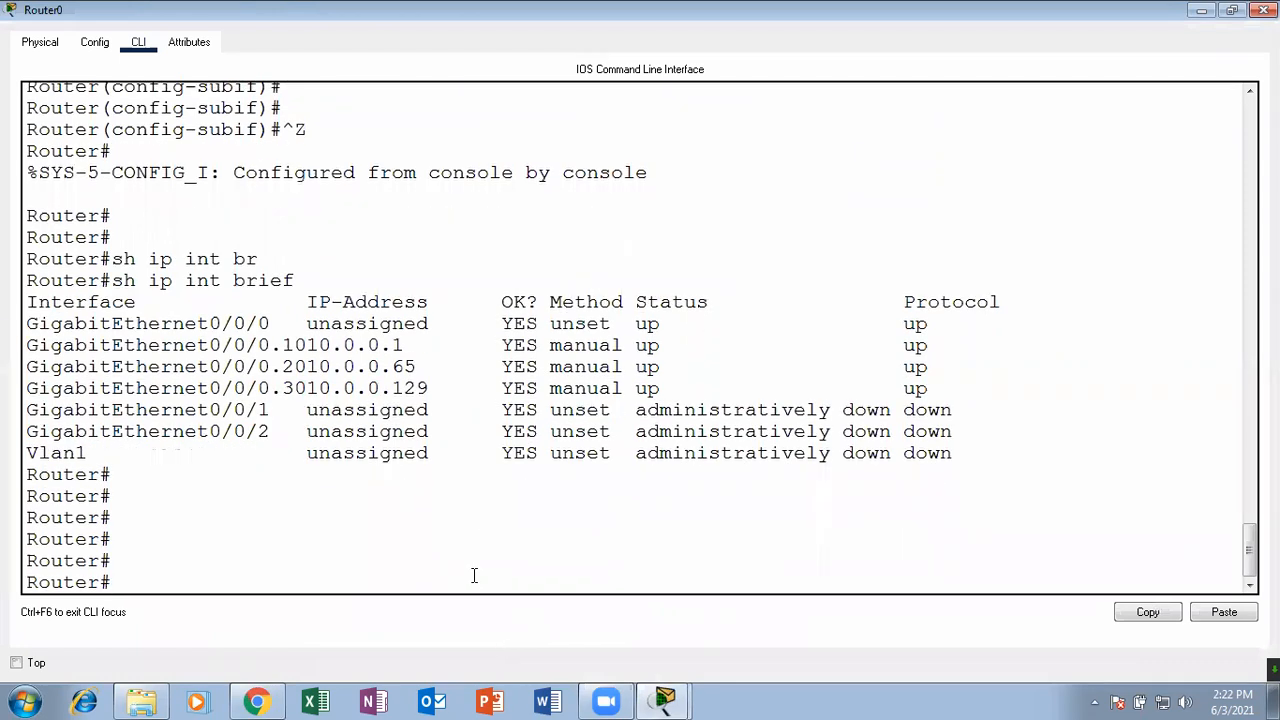
type("conf")
key("Tab")
type("ter")
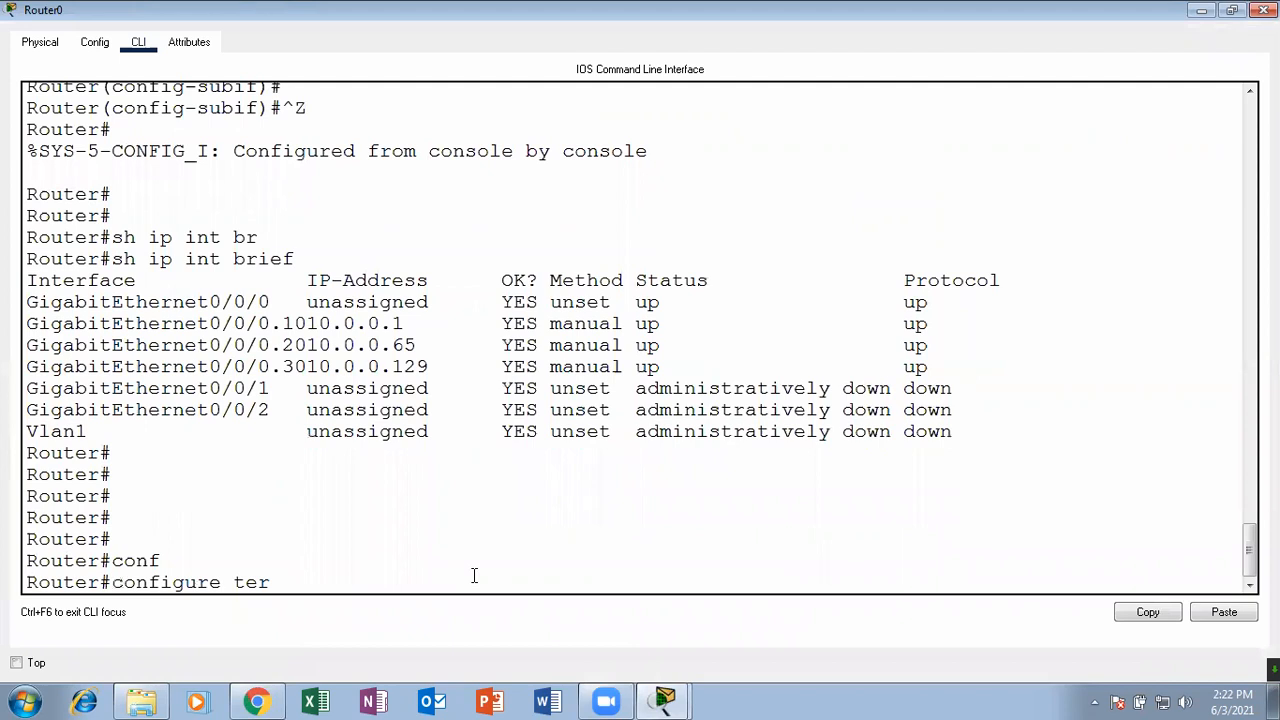
key("Tab")
key("Return")
key("Return")
key("Return")
key("Return")
- Create a DHCP pool named VLAN10 on Router0, checking the pool command's syntax help for its argument
type("ip ")
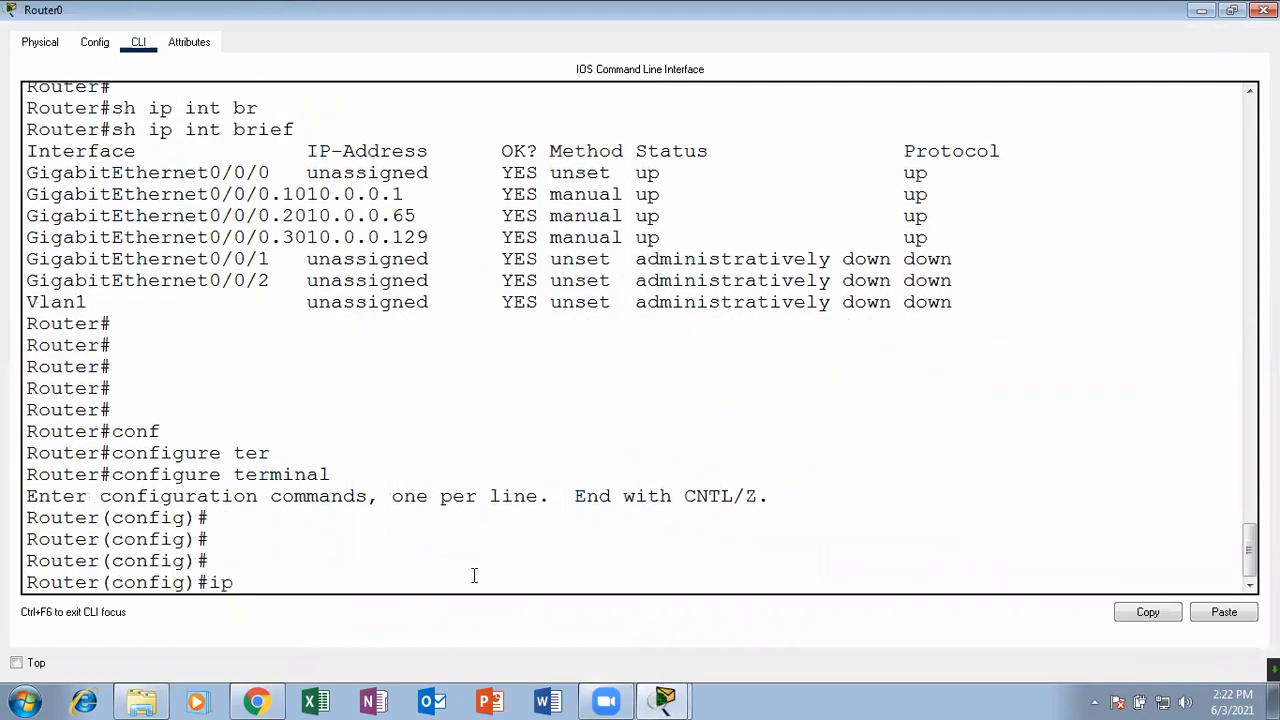
type("dh")
key("Tab")
type("p")
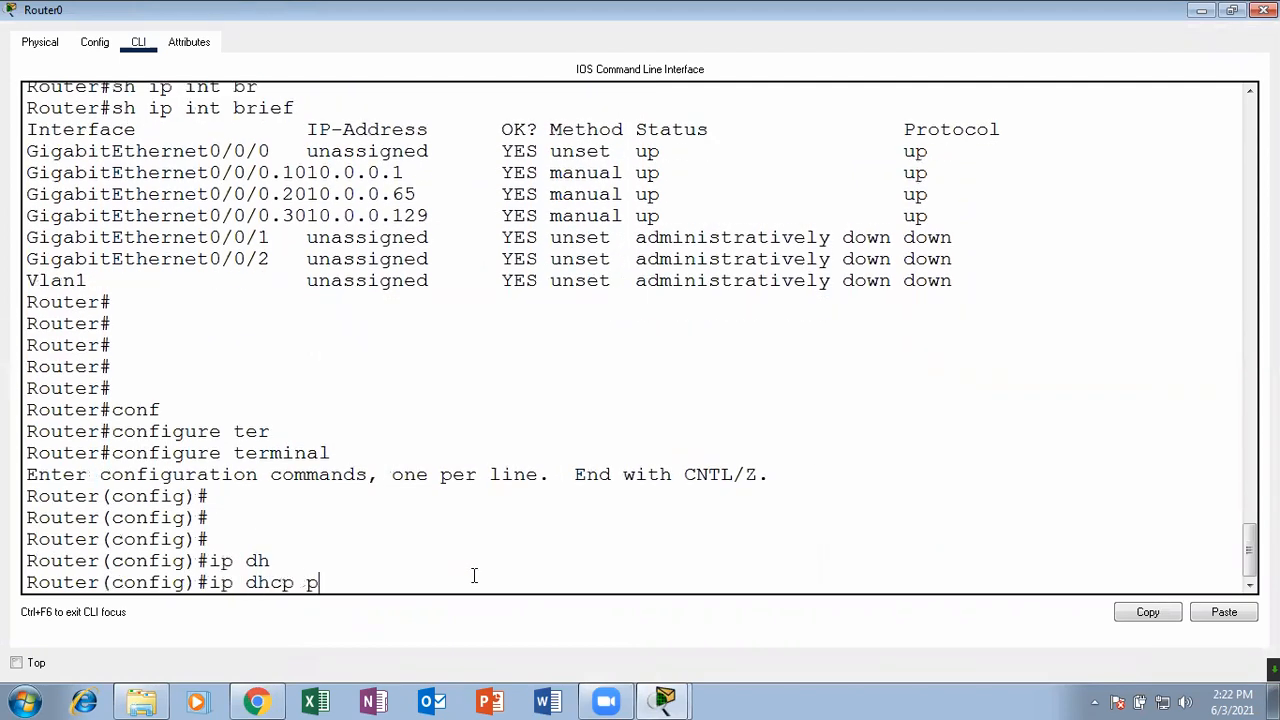
type("o")
key("Tab")
type("?")
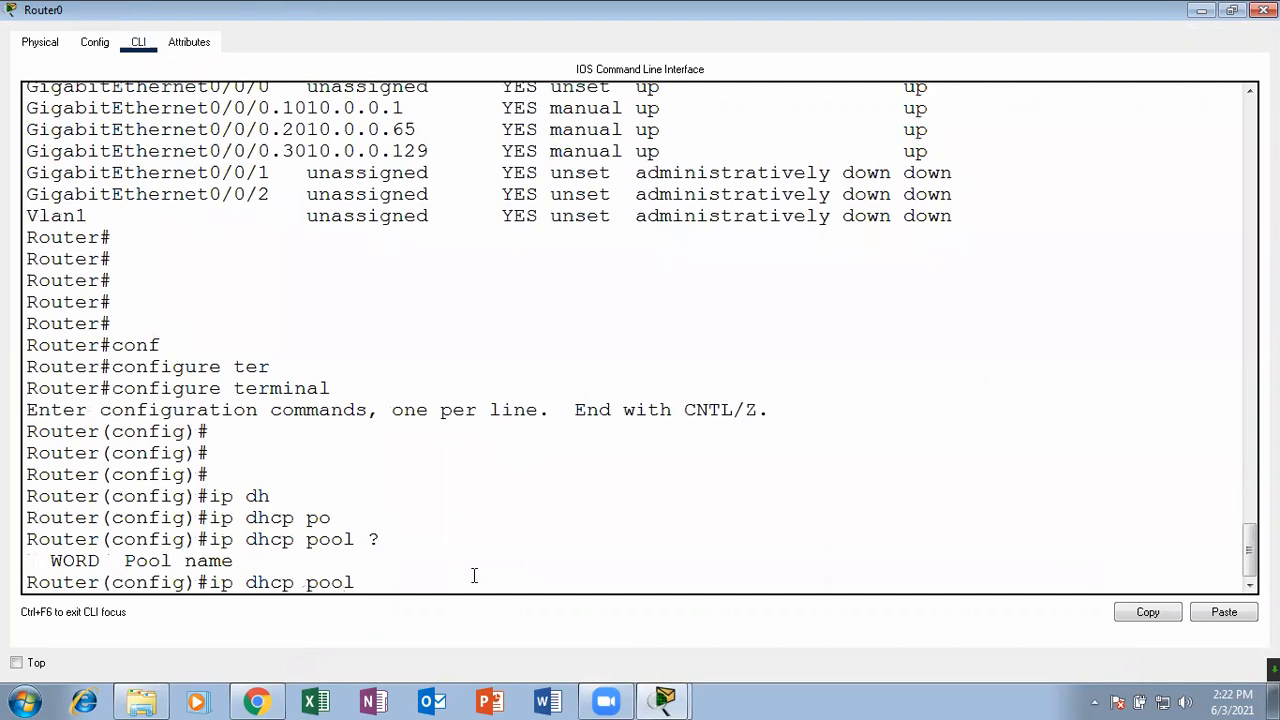
type("VLAN10")
key("Return")
key("Return")
- Set the VLAN10 pool's network to 10.0.0.0 with mask 255.255.255.192
type("net")
key("Tab")
type("10.0.")
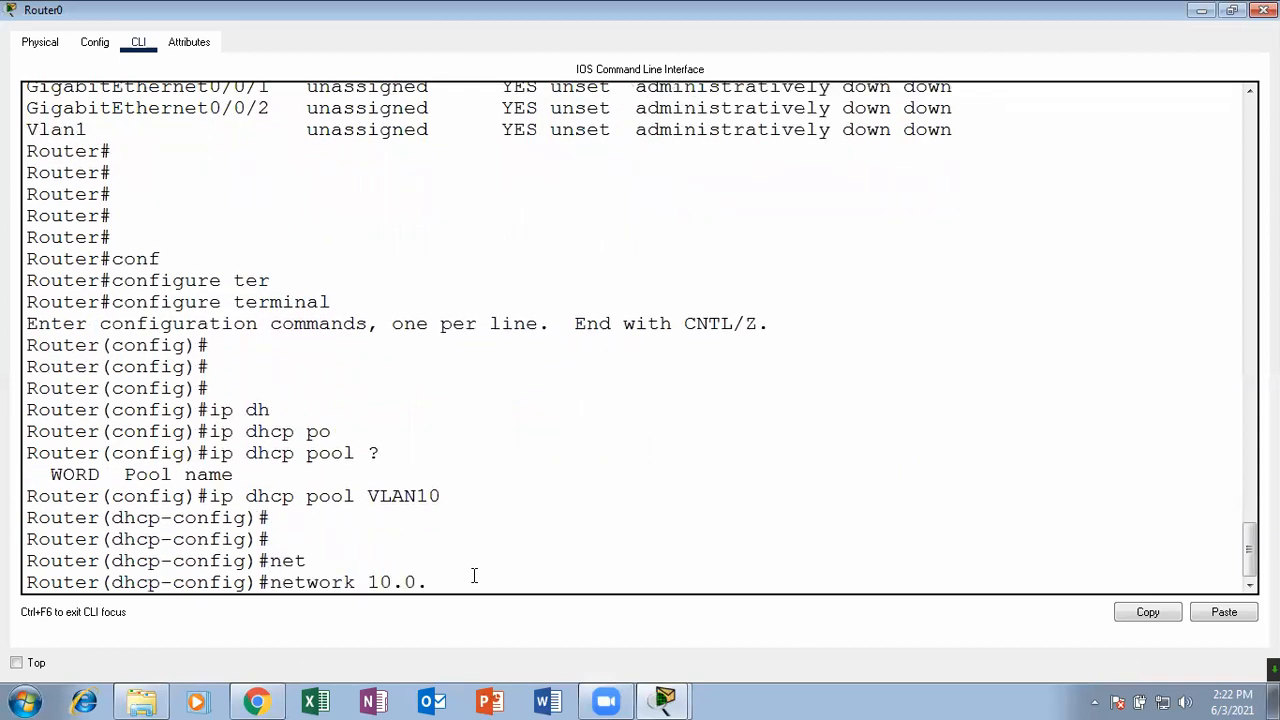
type("0.0 255.255.255.192")
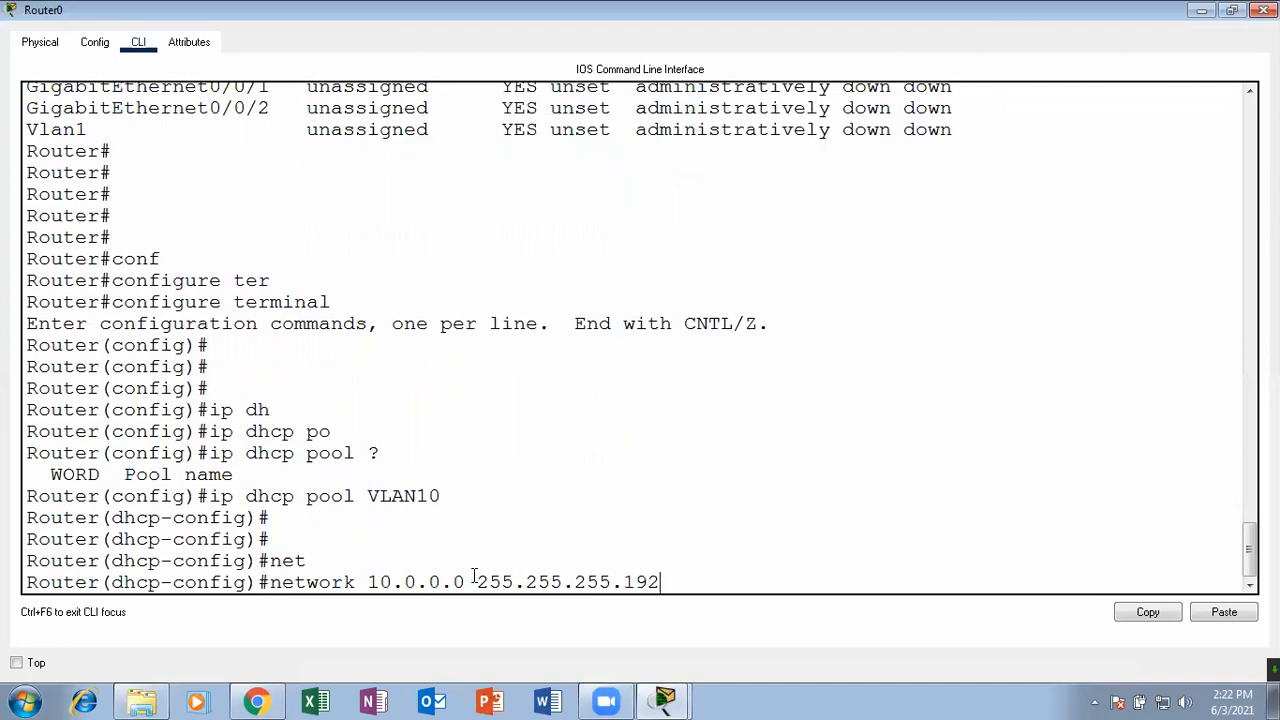
key("Return")
key("Return")
- Set the VLAN10 pool's default router to 10.0.0.1
type("ip")
key("BackSpace")
key("BackSpace")
key("BackSpace")
type("defa")
key("Tab")
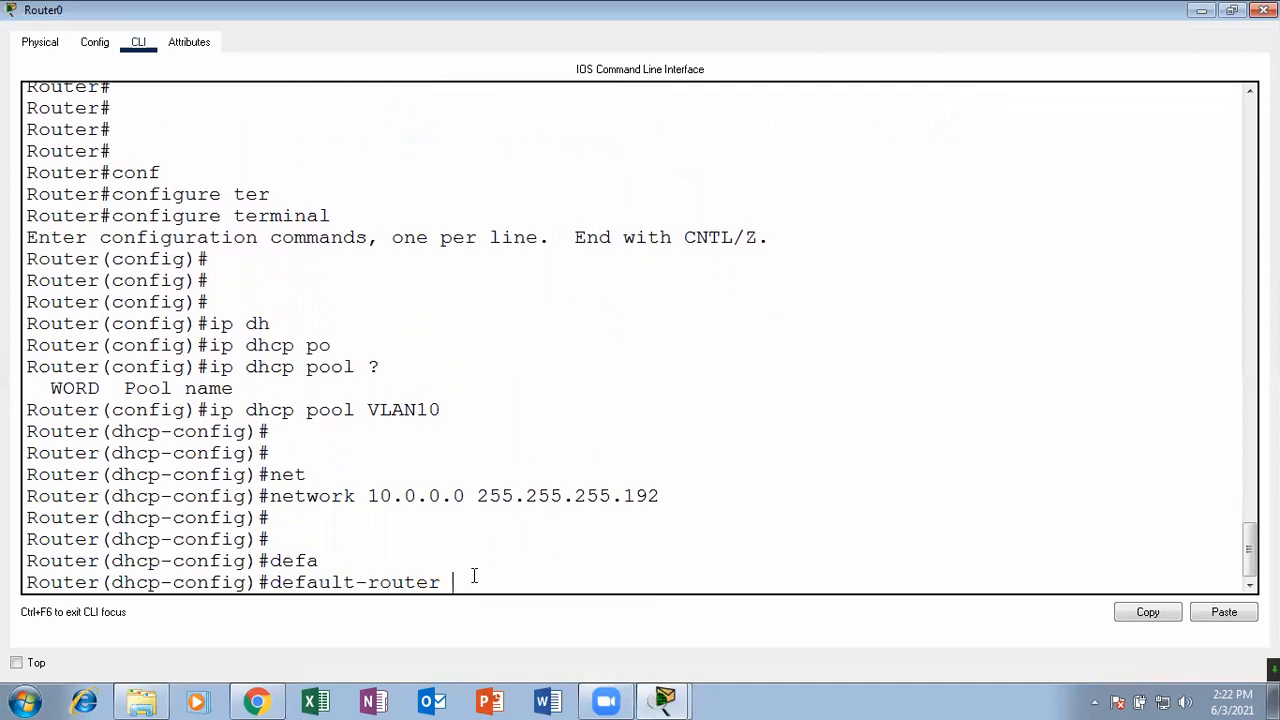
type("10.0.0.1")
key("Return")
key("Return")
key("Return")
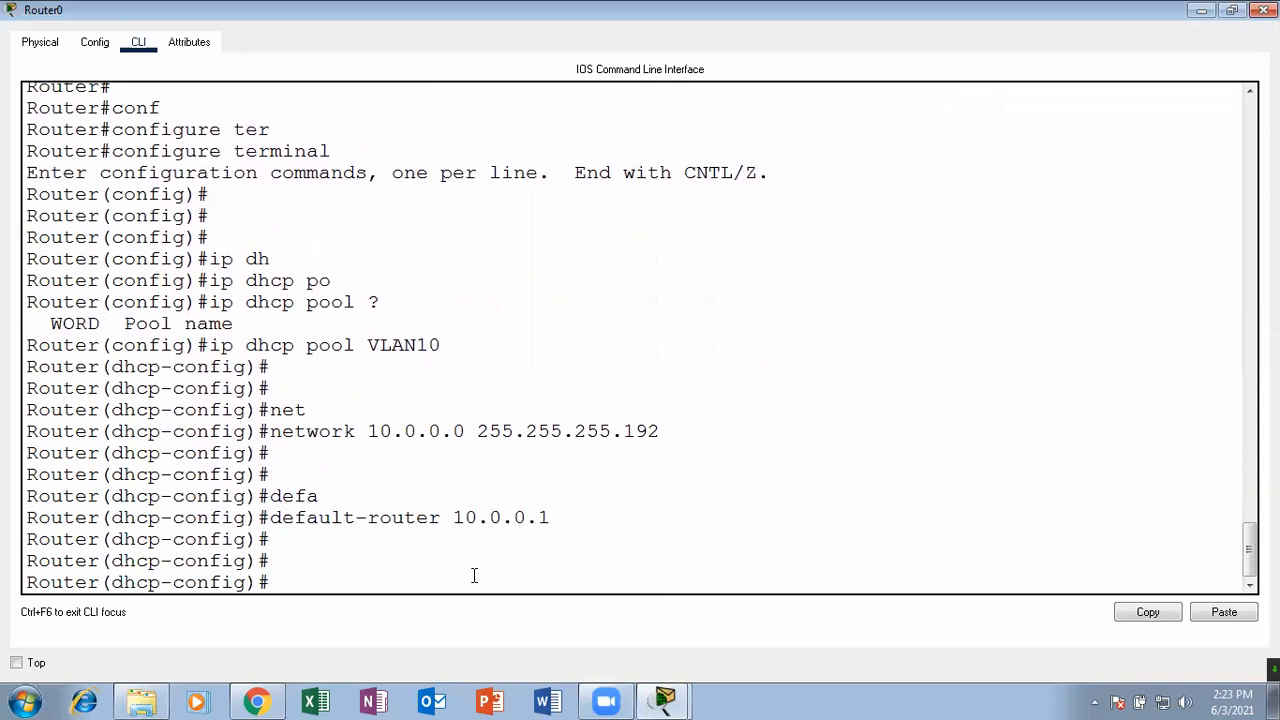
- Exit the pool configuration and exclude the address 10.0.0.1 from DHCP assignment
type("exit")
key("Return")
key("Return")
key("Return")
type("ip dhcp e")
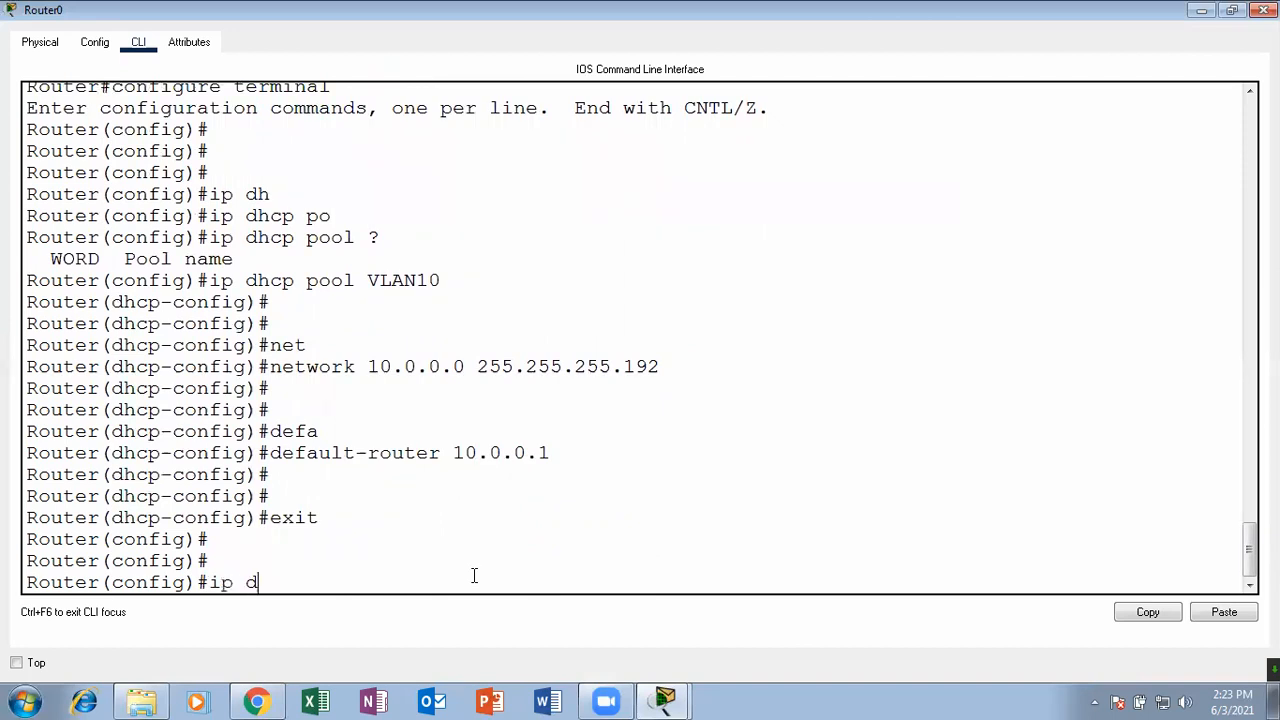
key("Tab")
type("ex")
key("Tab")
type("10.0.0.")
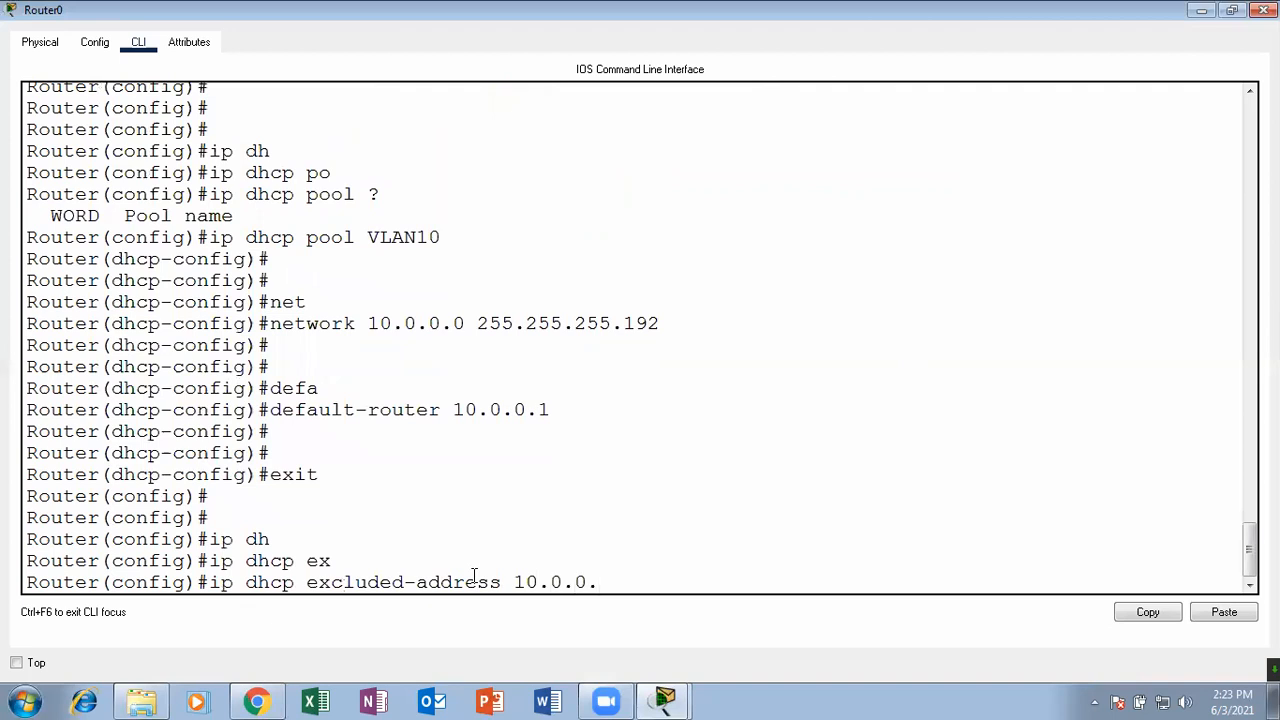
type("1")
key("Return")
key("Return")
- Return to privileged mode and review the VLAN10 pool's name and address range with sh ip dhcp pool
key("ctrl+z")
key("Return")
key("Return")
type("sh ip dh")
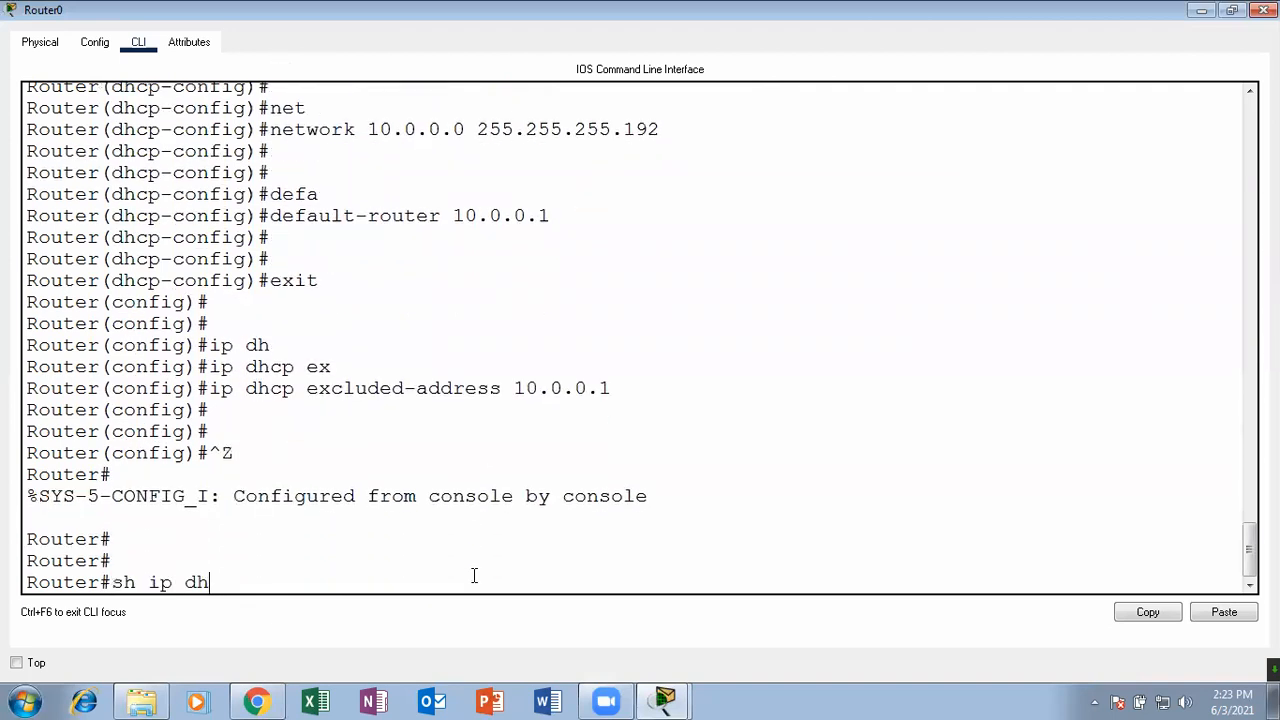
key("Tab")
type("poo")
key("Tab")
key("Return")
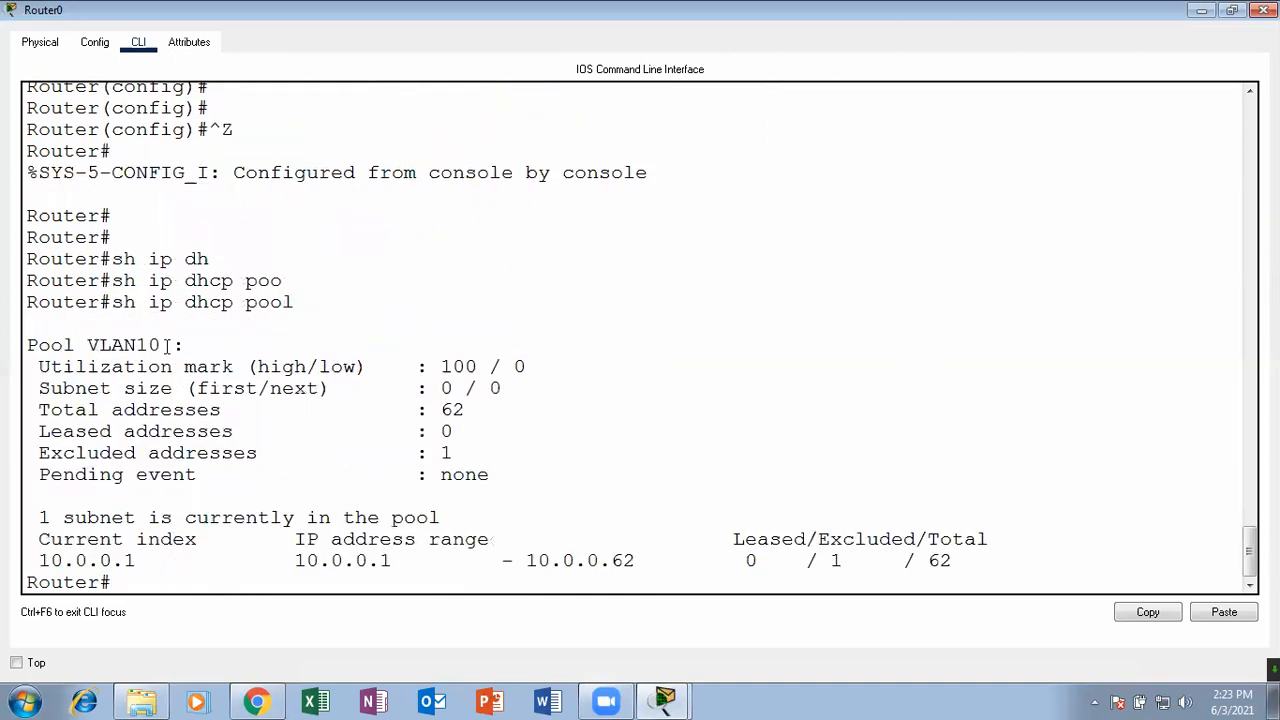
left_click_drag(162, 345, 90, 345)
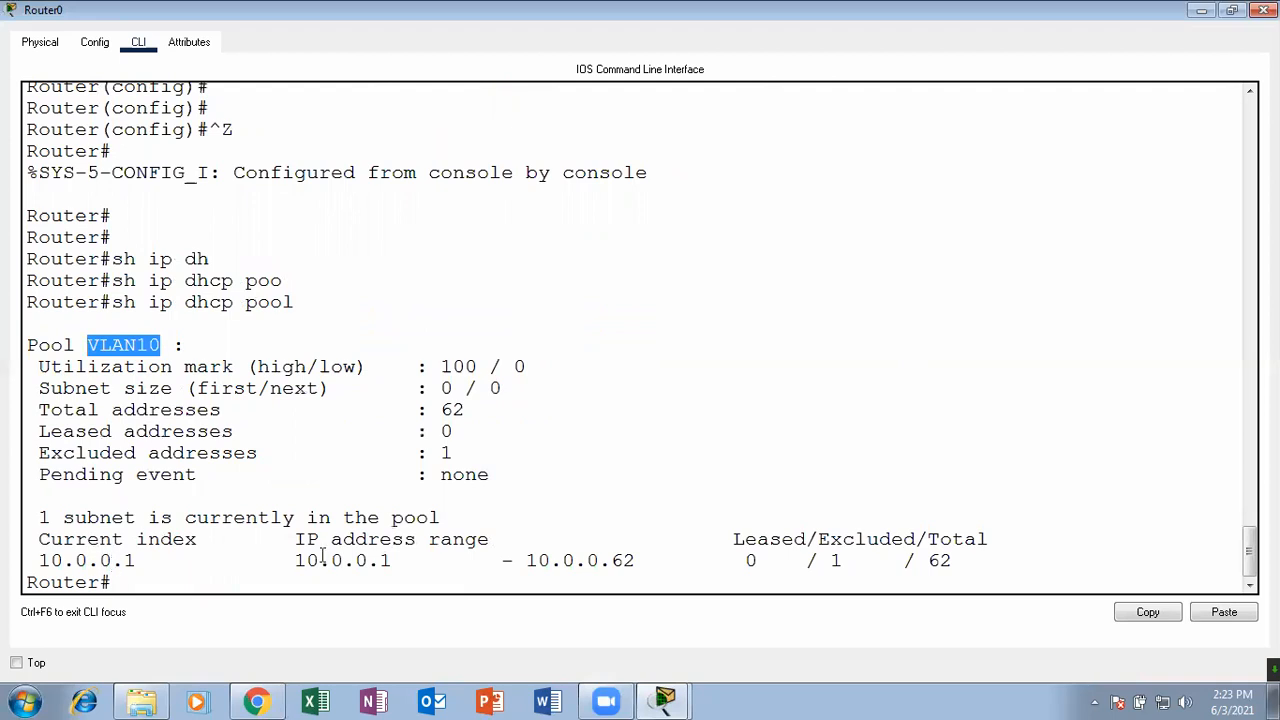
left_click_drag(296, 566, 641, 561)
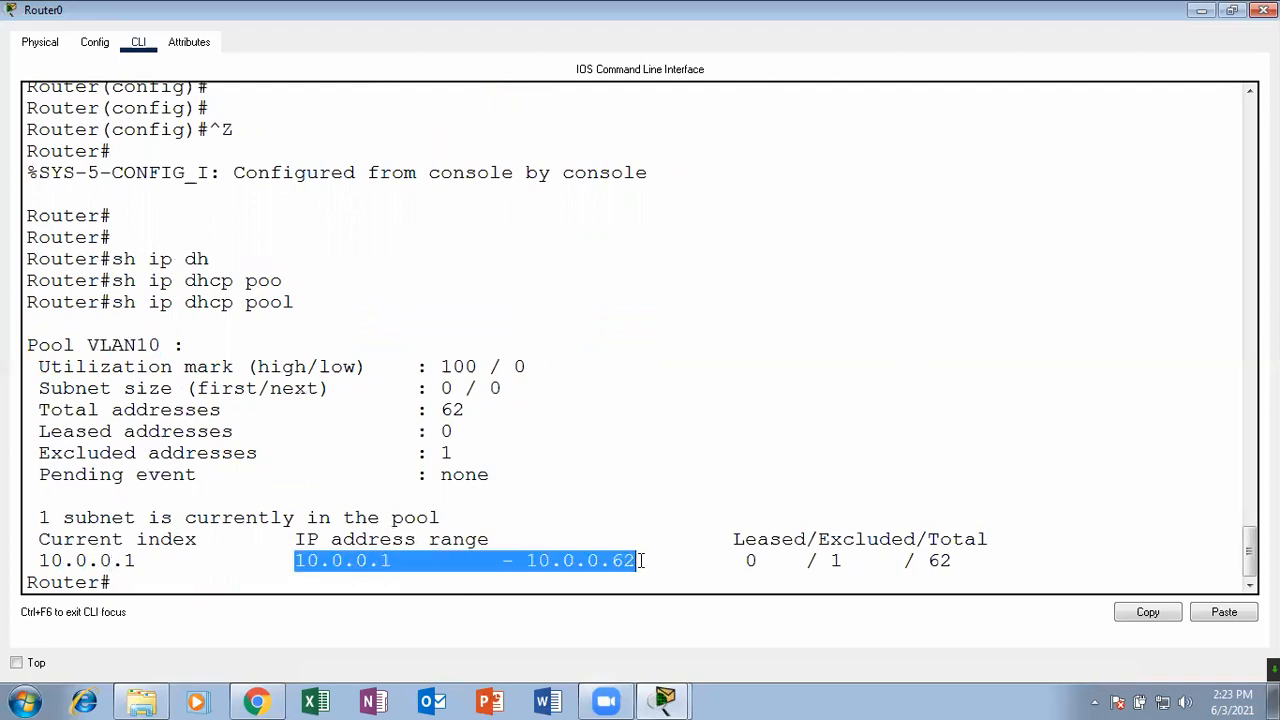
left_click_drag(638, 570, 540, 560)
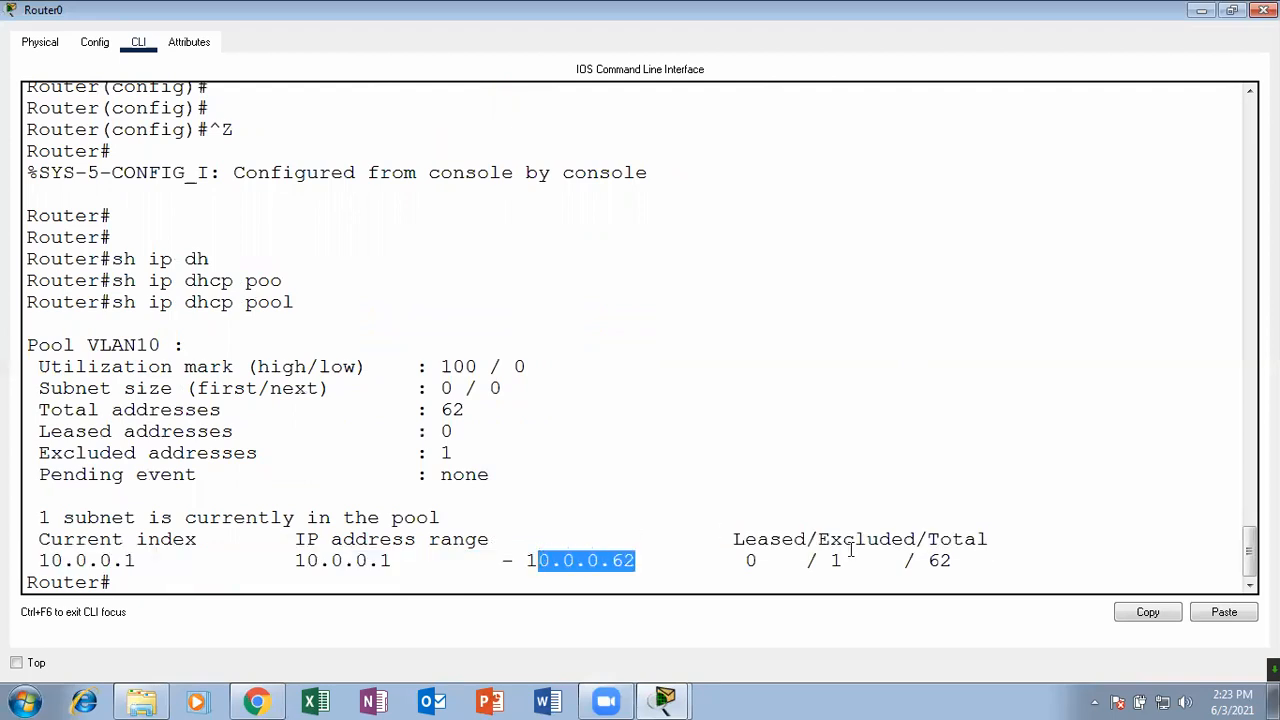
- Close Router0's window and switch PC0's IP configuration from static to DHCP
left_click(1263, 10)
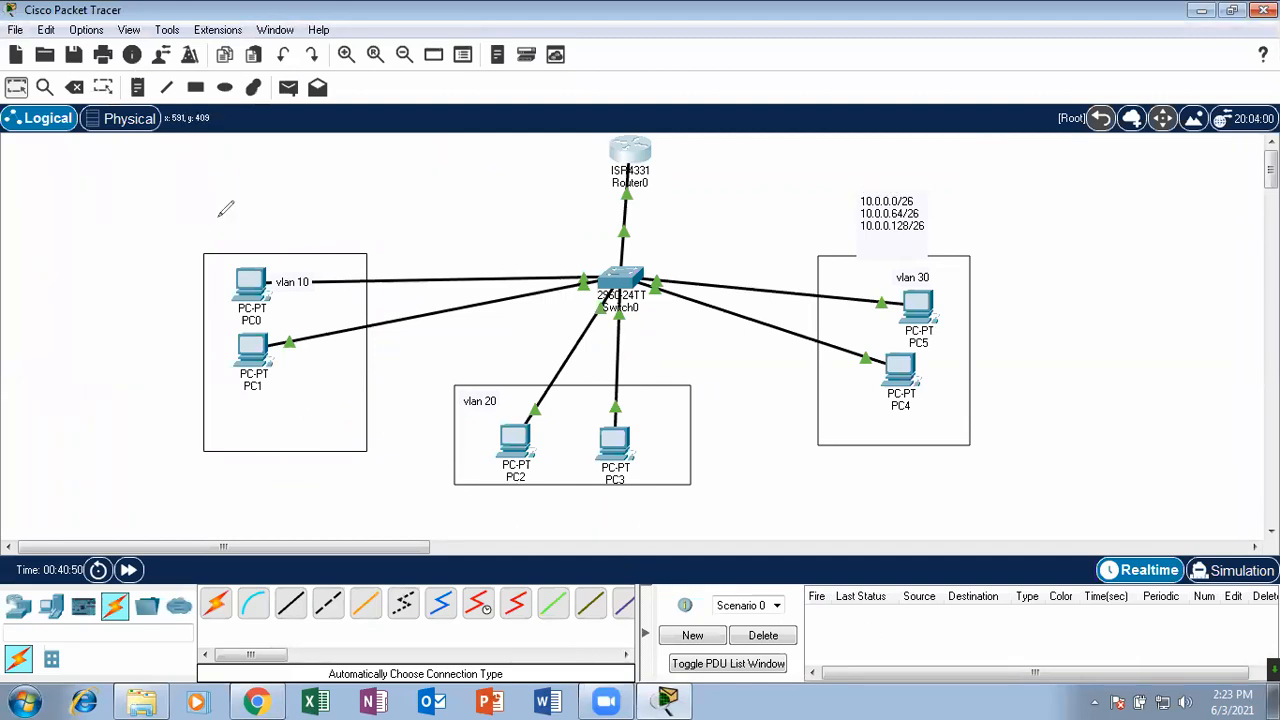
left_click_drag(290, 238, 302, 202)
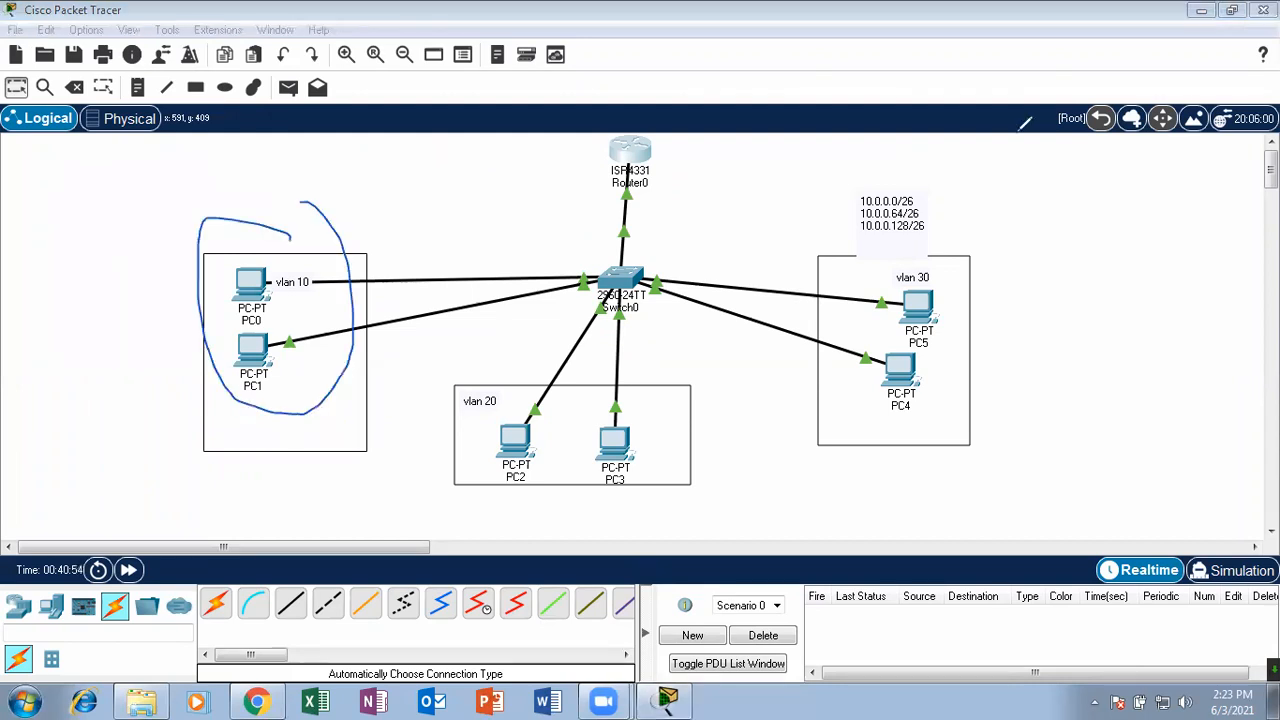
key("ctrl+z")
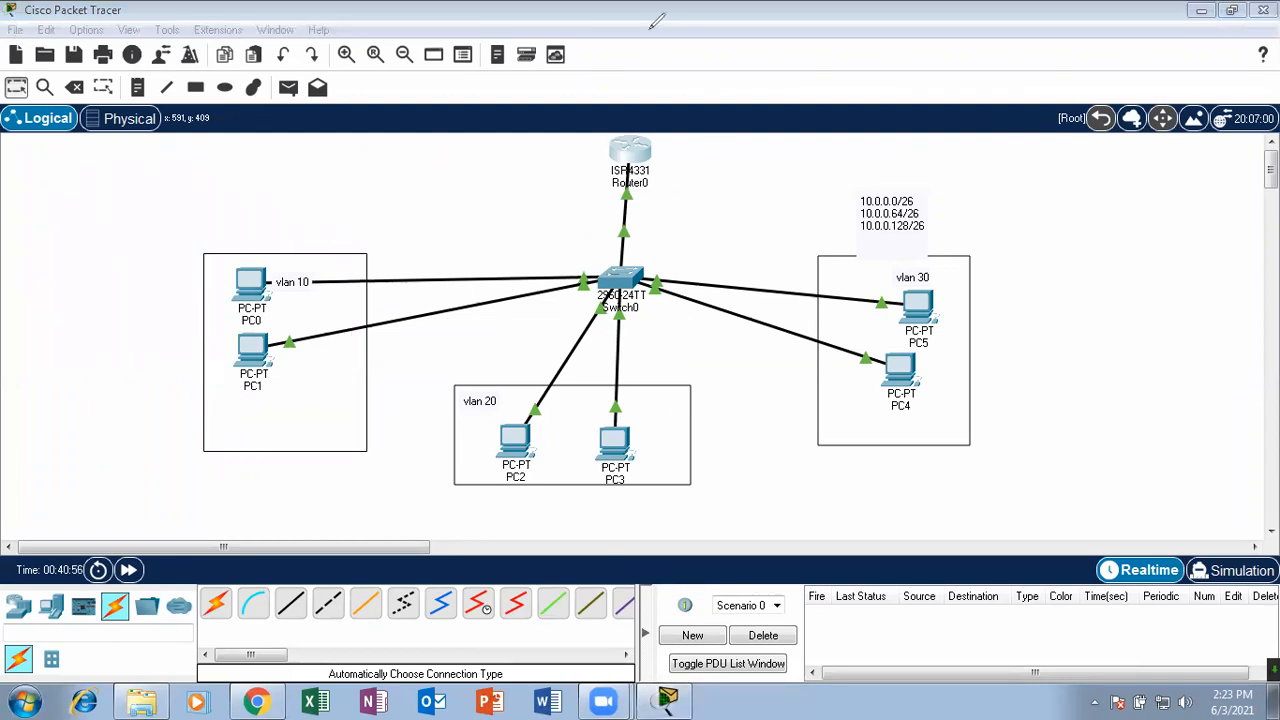
left_click(258, 280)
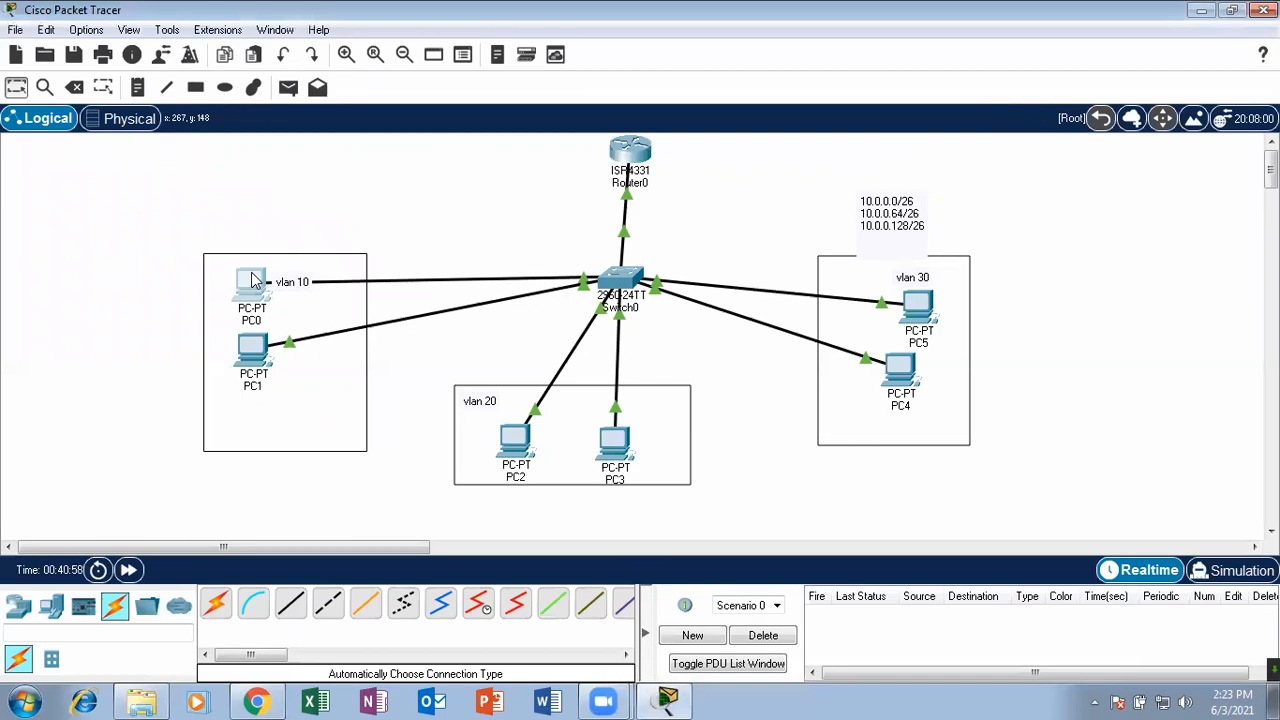
left_click(461, 58)
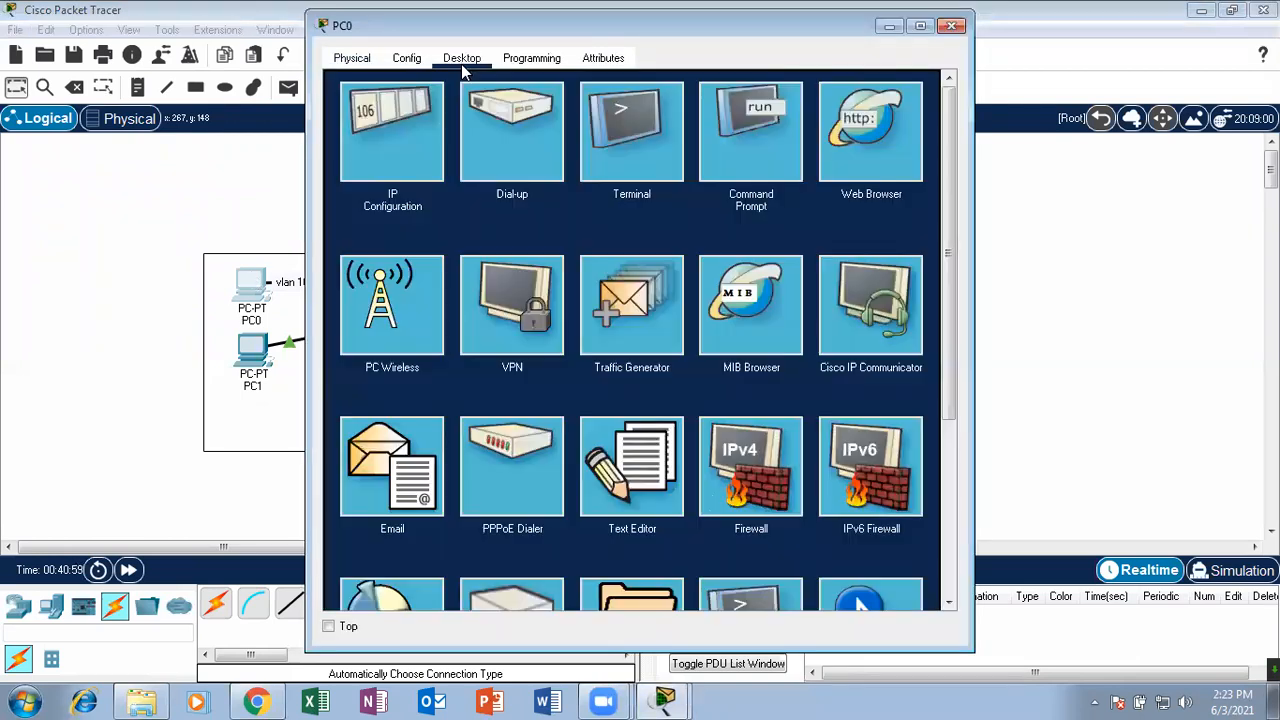
left_click(392, 113)
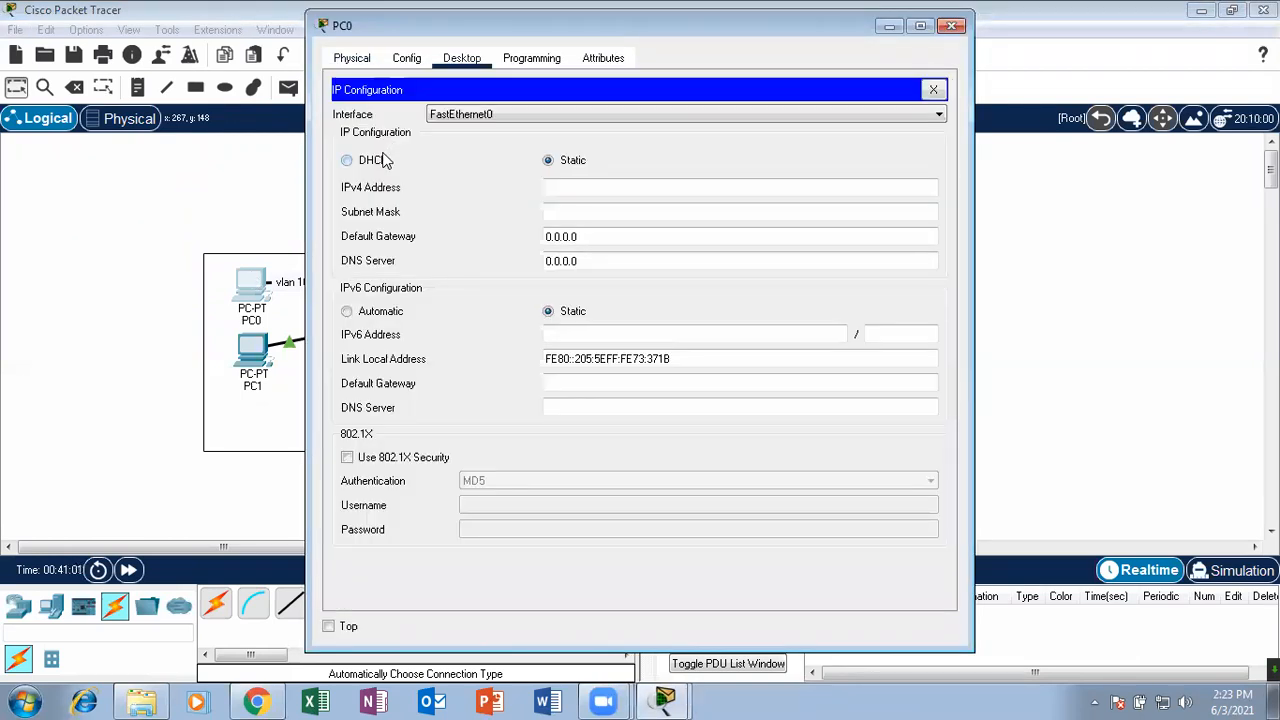
left_click(376, 161)
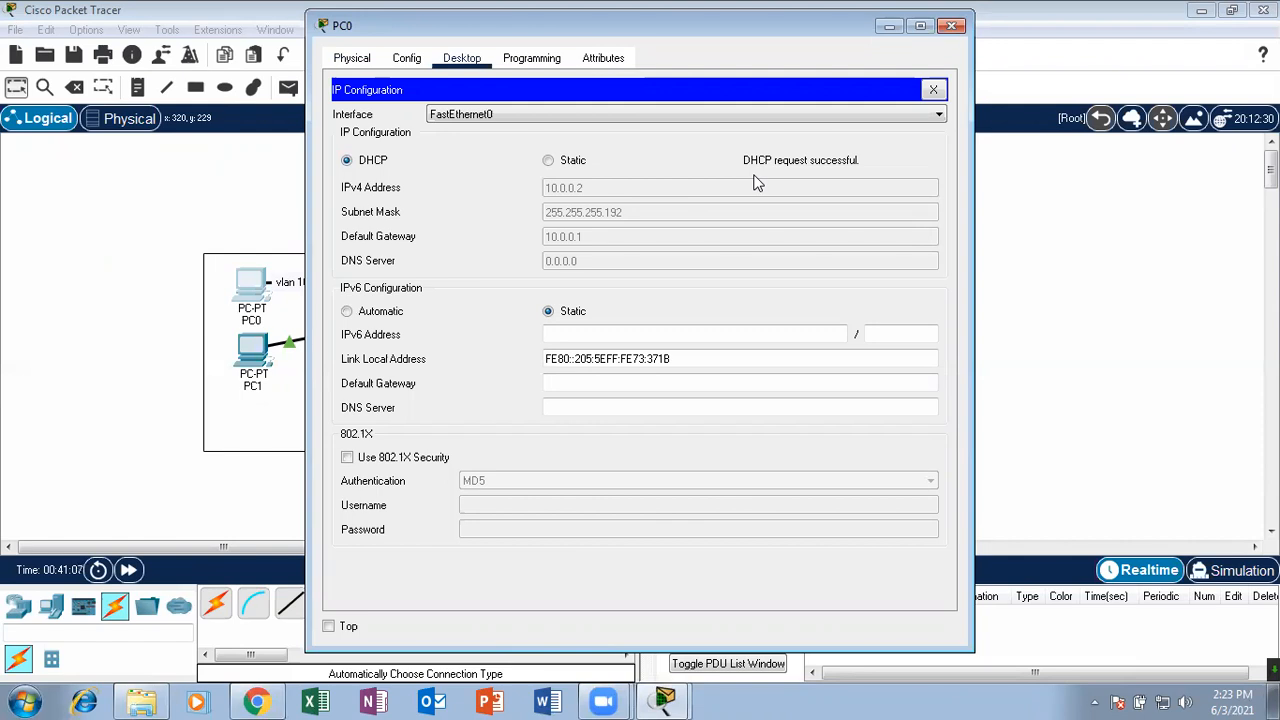
left_click(951, 26)
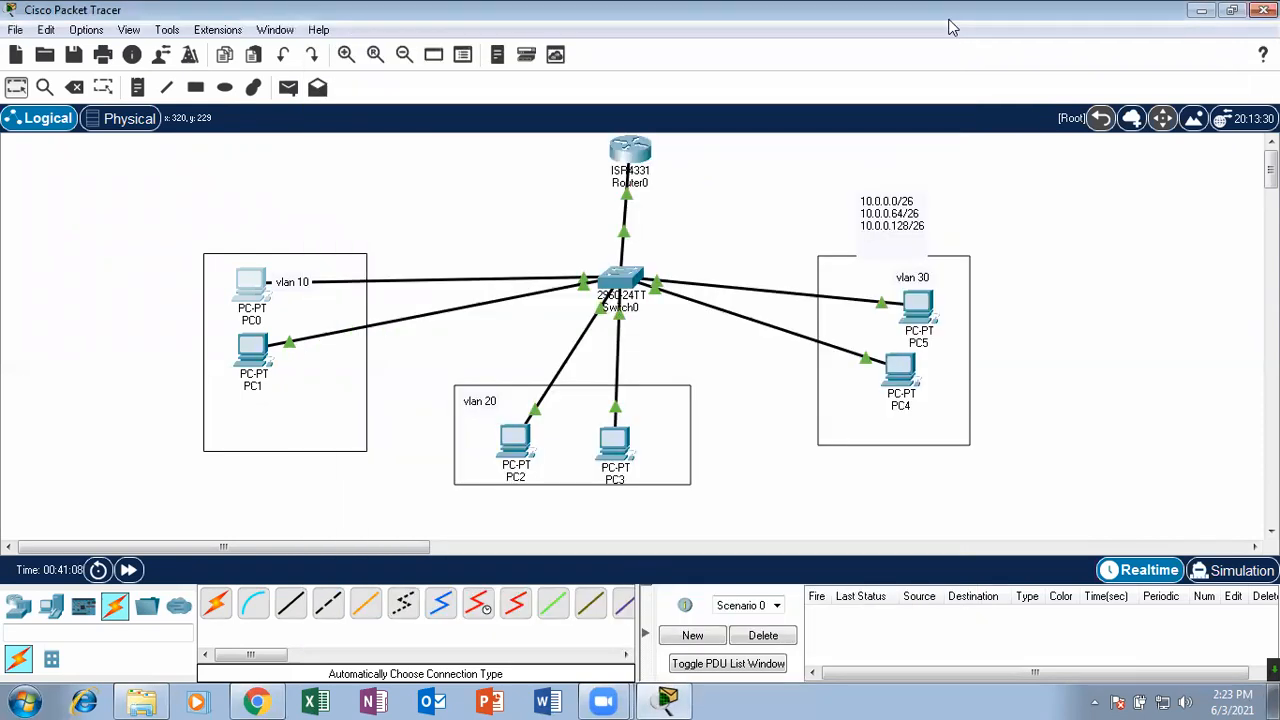
- Switch PC1's IP configuration to DHCP and close its window
left_click(273, 346)
left_click(252, 350)
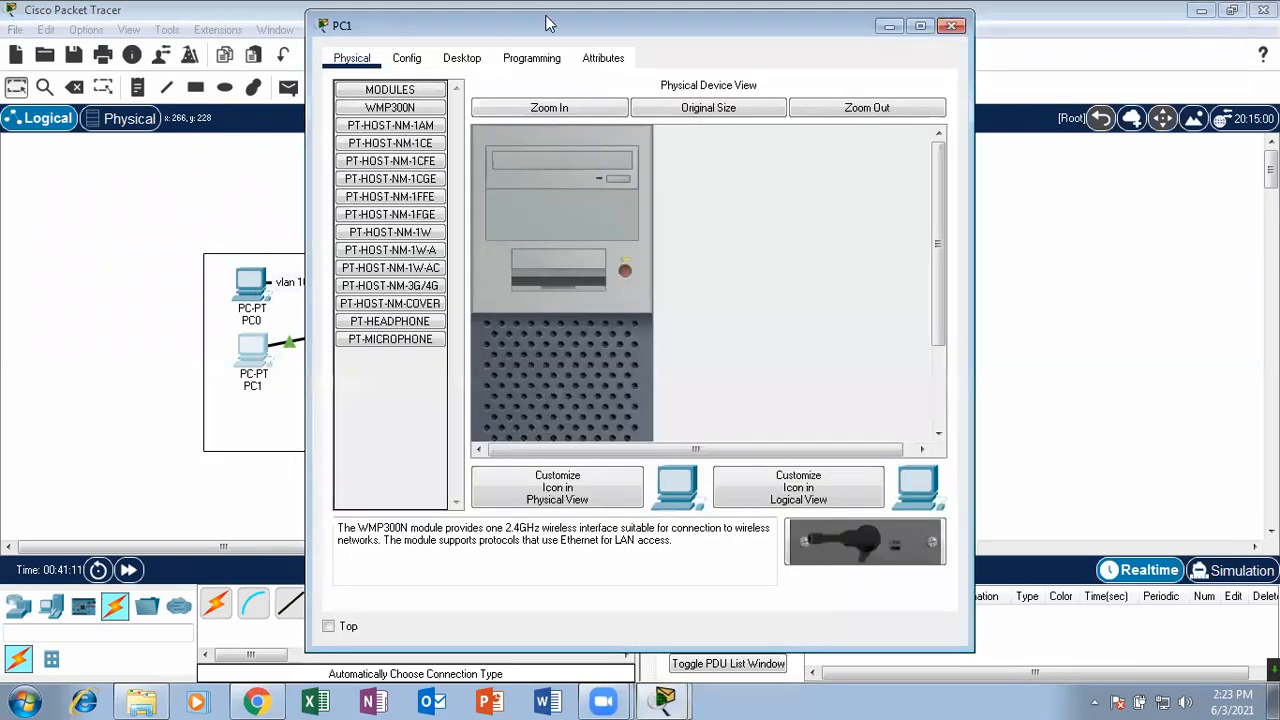
left_click(461, 58)
left_click(386, 137)
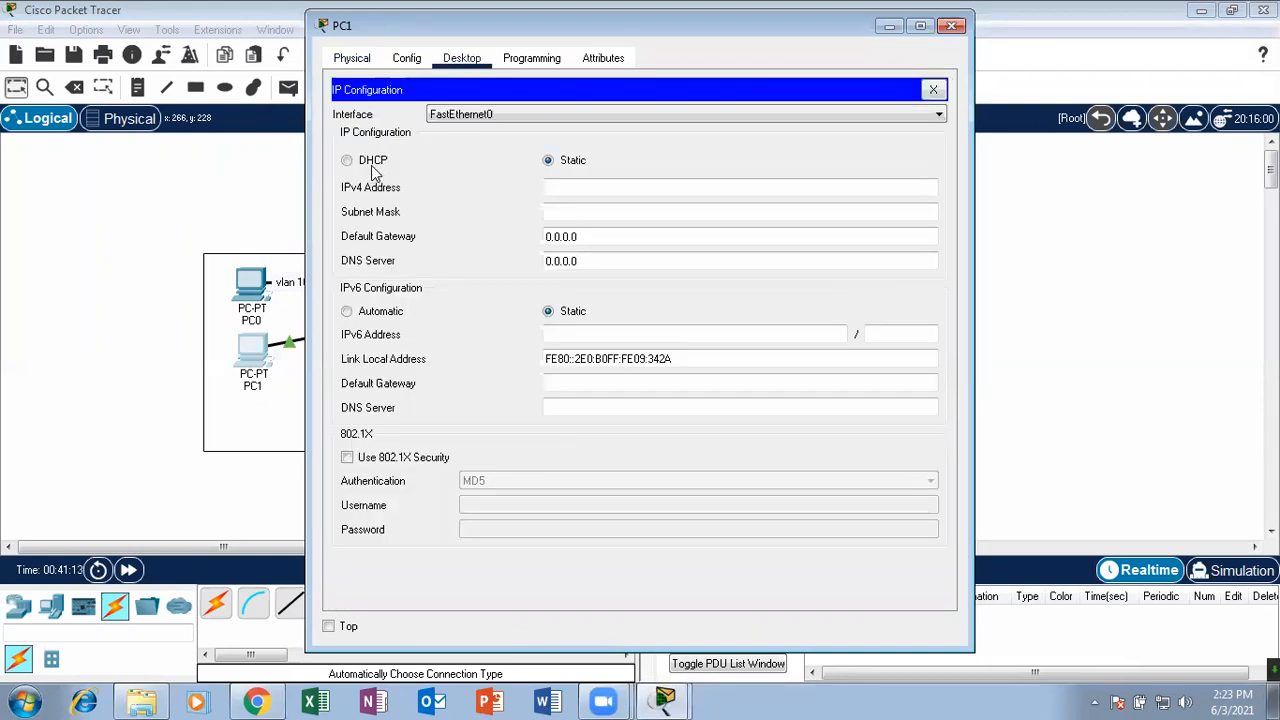
left_click(373, 163)
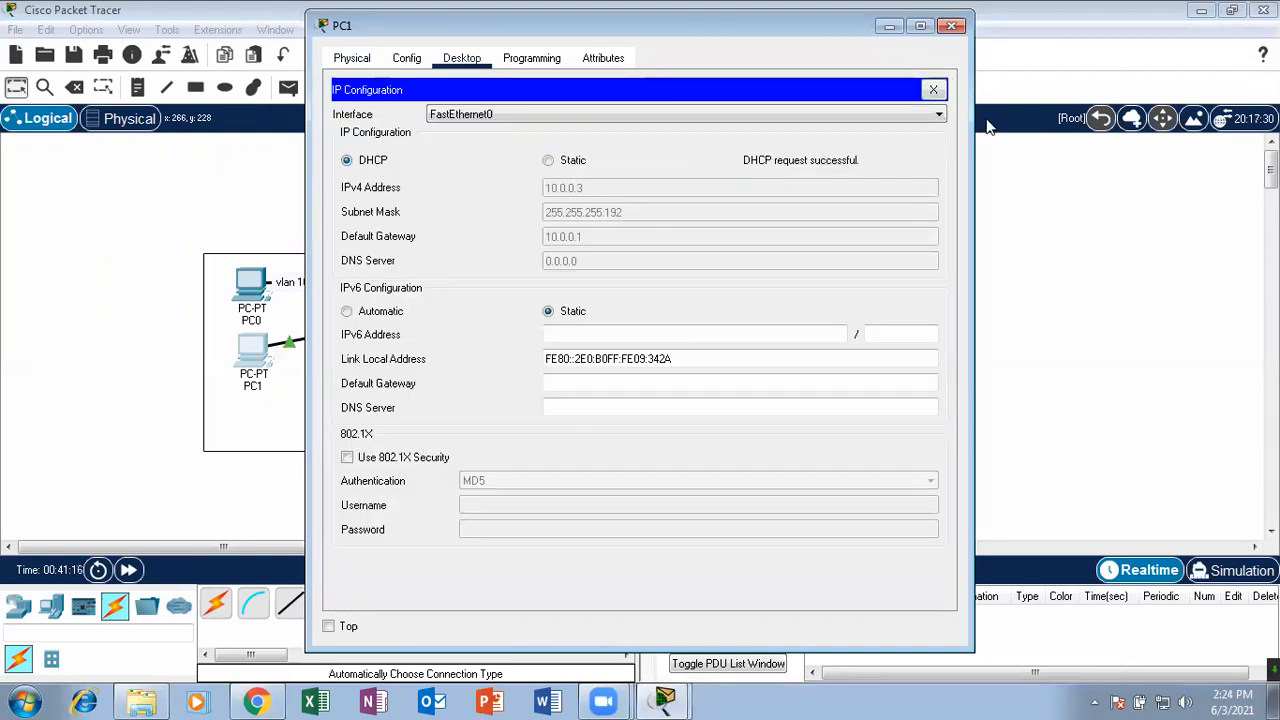
left_click(951, 25)
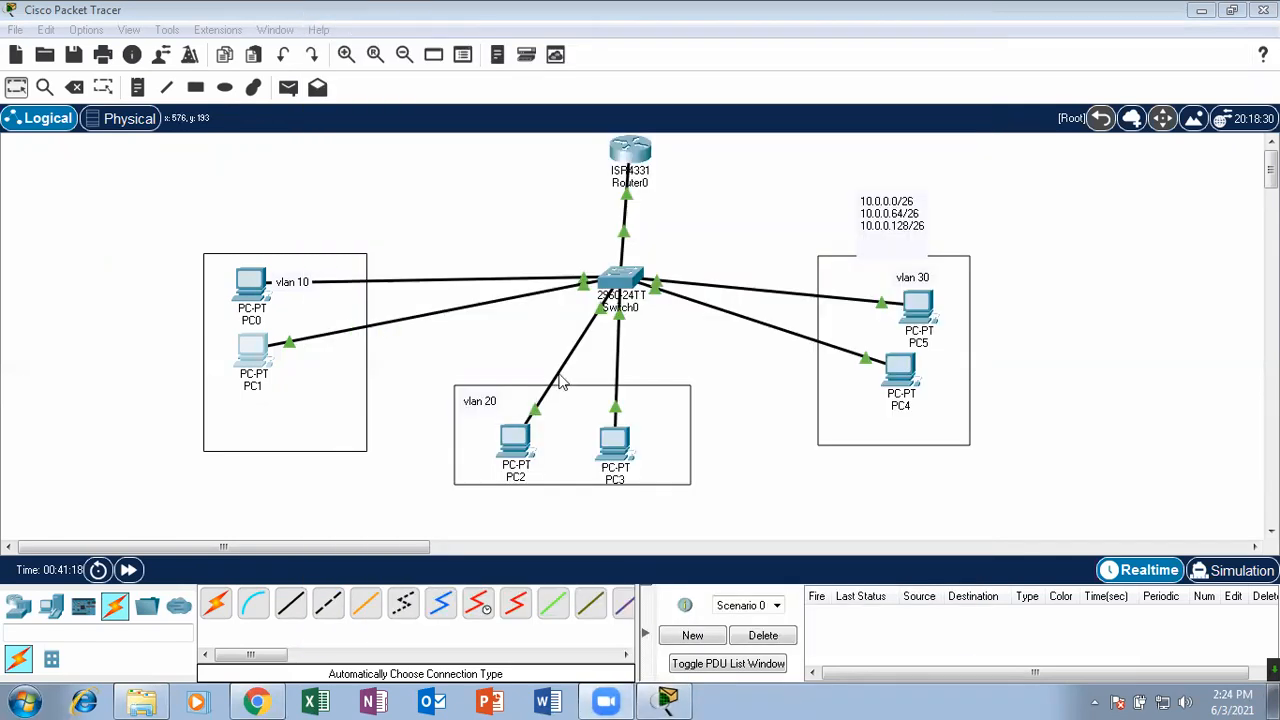
- Try to get an address for PC2 in VLAN 20 through DHCP, and set it back to static
left_click(514, 443)
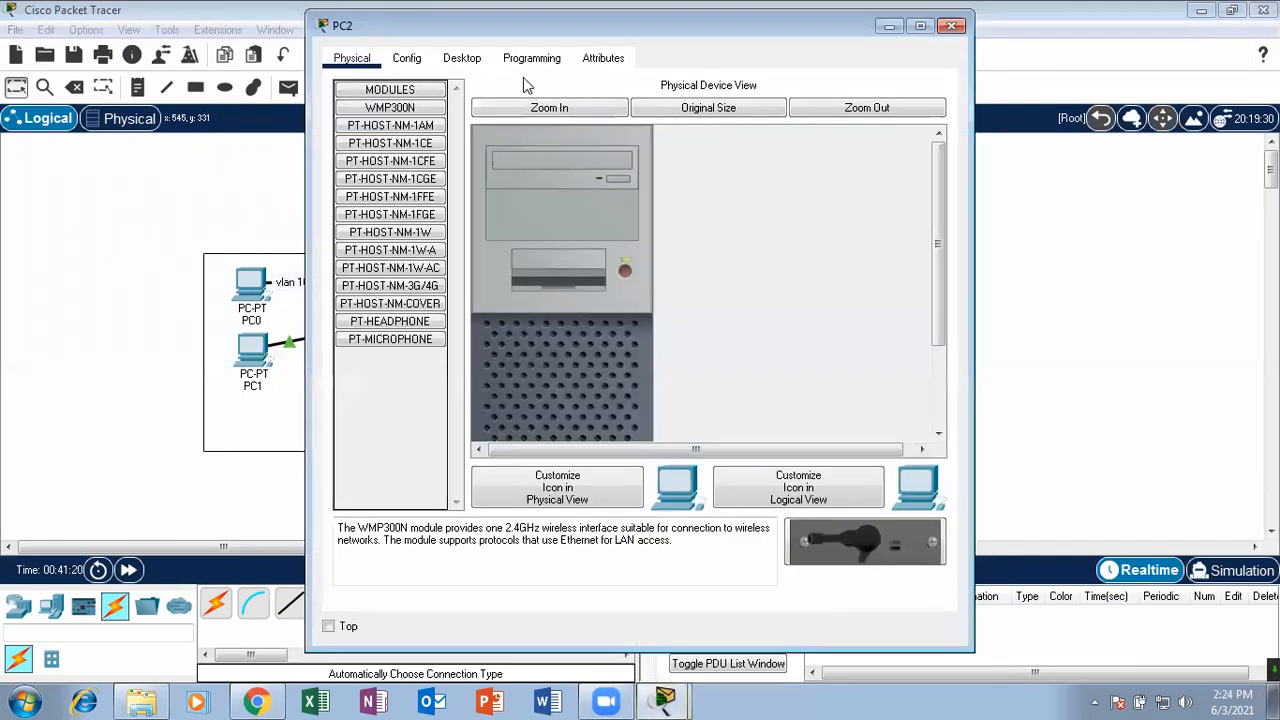
left_click(462, 58)
left_click(395, 127)
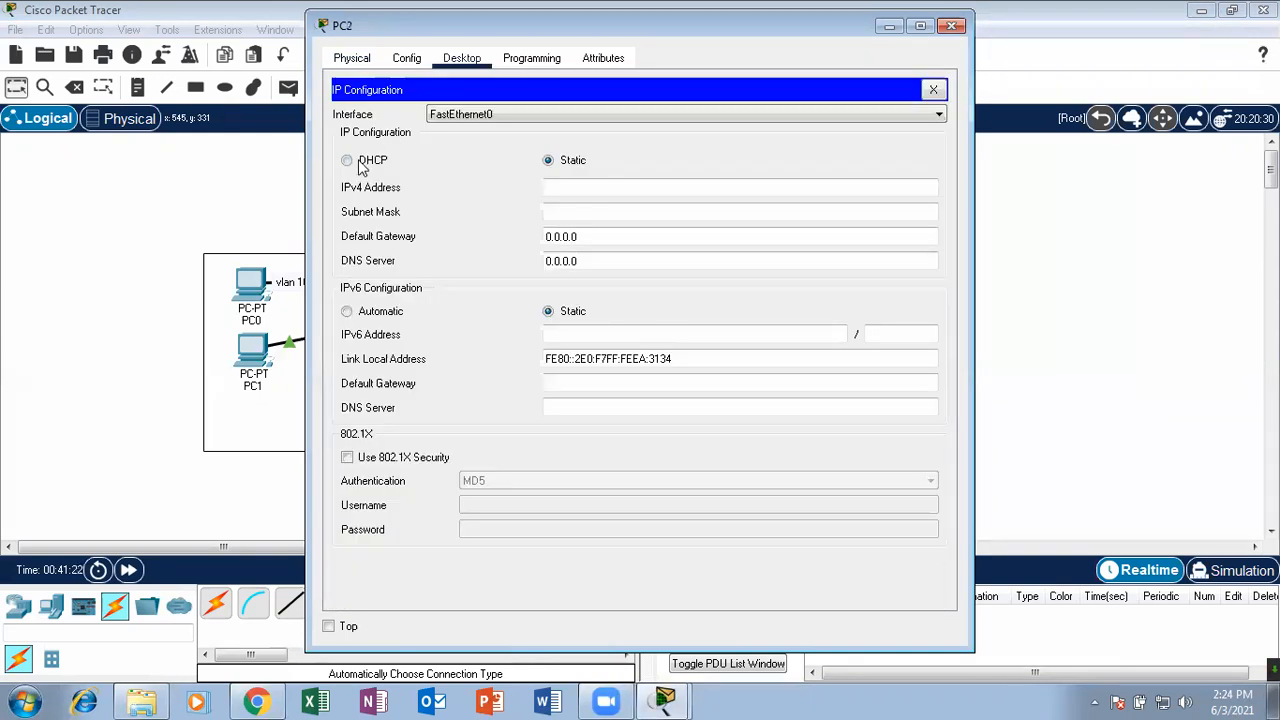
left_click(347, 160)
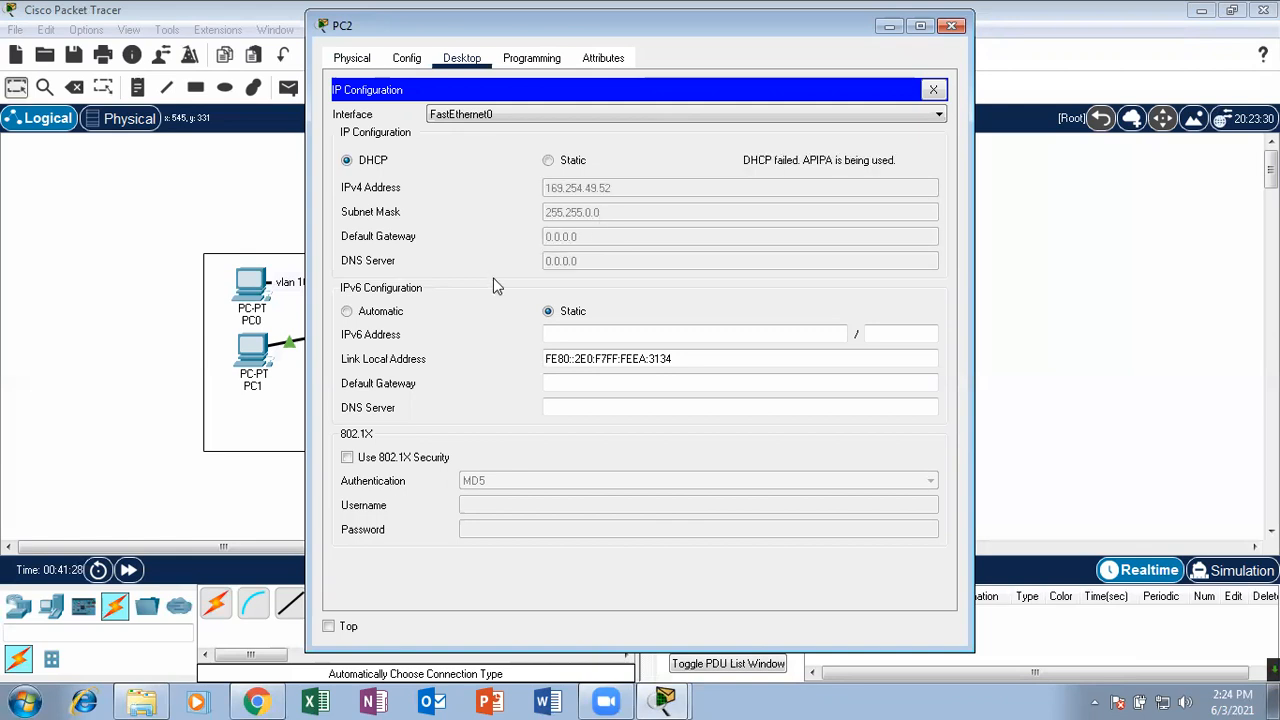
left_click(548, 160)
left_click(952, 27)
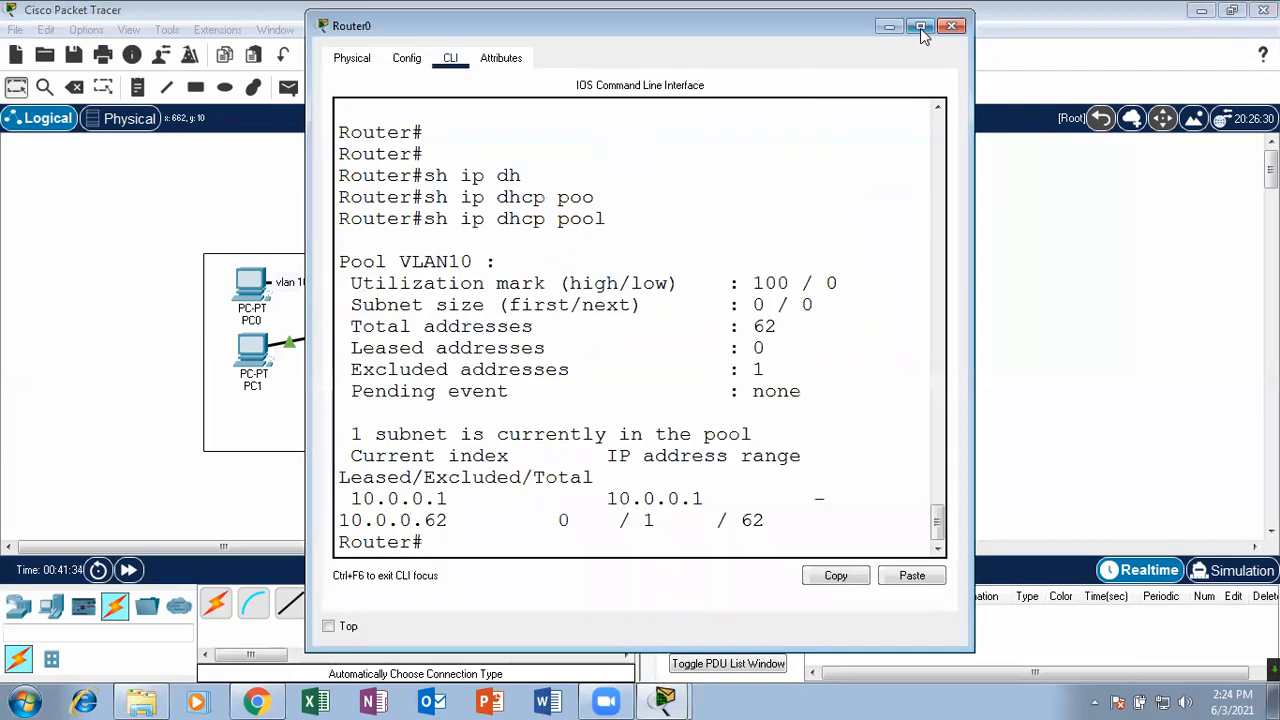
- Maximize Router0's command line and enter global configuration mode with configure terminal
left_click(921, 29)
left_click_drag(542, 511, 544, 493)
key("Return")
key("Return")
key("Return")
key("Return")
key("Return")
key("Return")
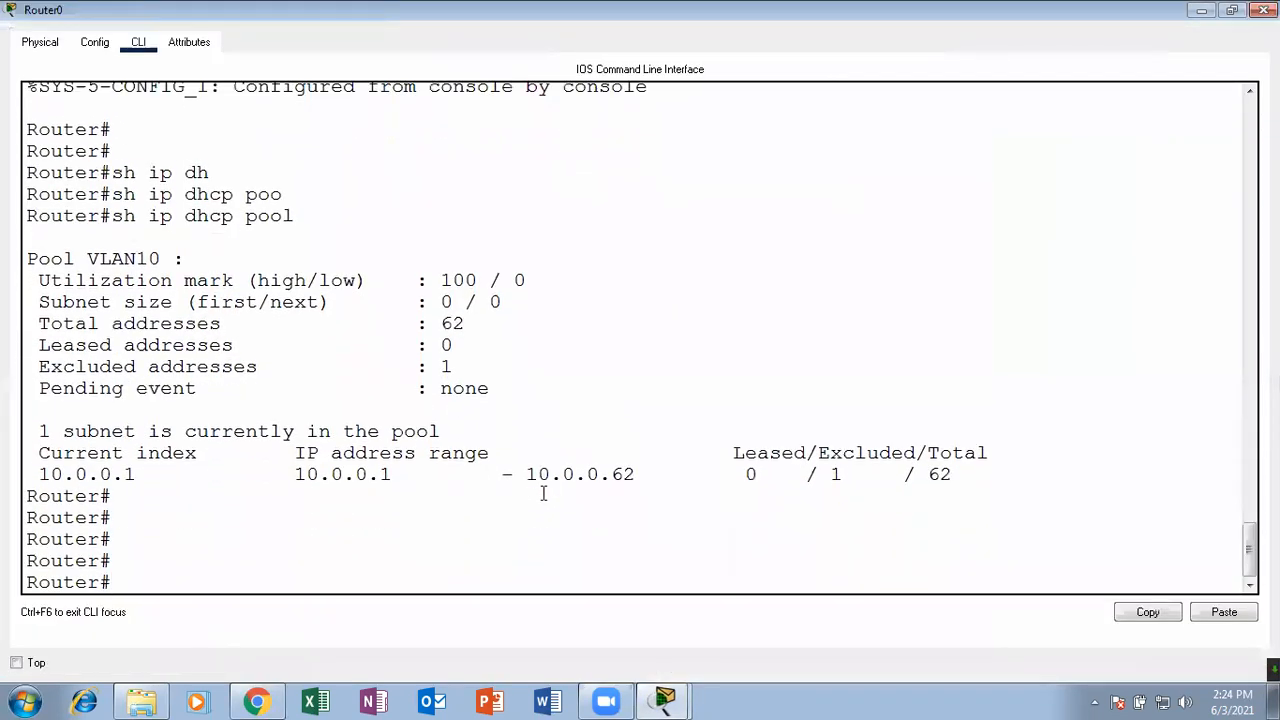
key("Up")
key("Up")
key("Up")
key("Up")
key("Return")
key("Return")
- Create a second DHCP pool named VLAN20 by reusing the earlier pool command
key("Up")
key("Up")
key("Up")
key("Up")
key("Up")
key("BackSpace")
key("BackSpace")
type("20")
key("Return")
key("Return")
key("Return")
key("Return")
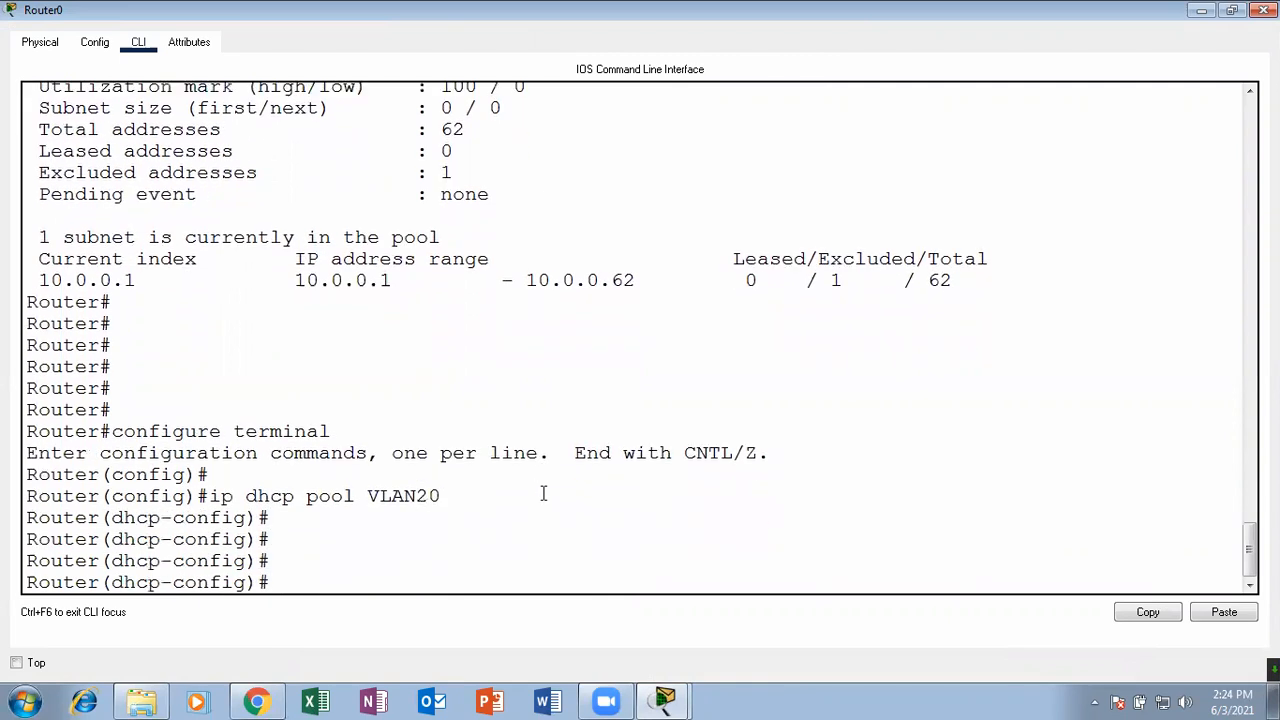
- Set the VLAN20 pool's network to 10.0.0.64 with mask 255.255.255.128
type("net")
key("Tab")
type("10.0.0.64")
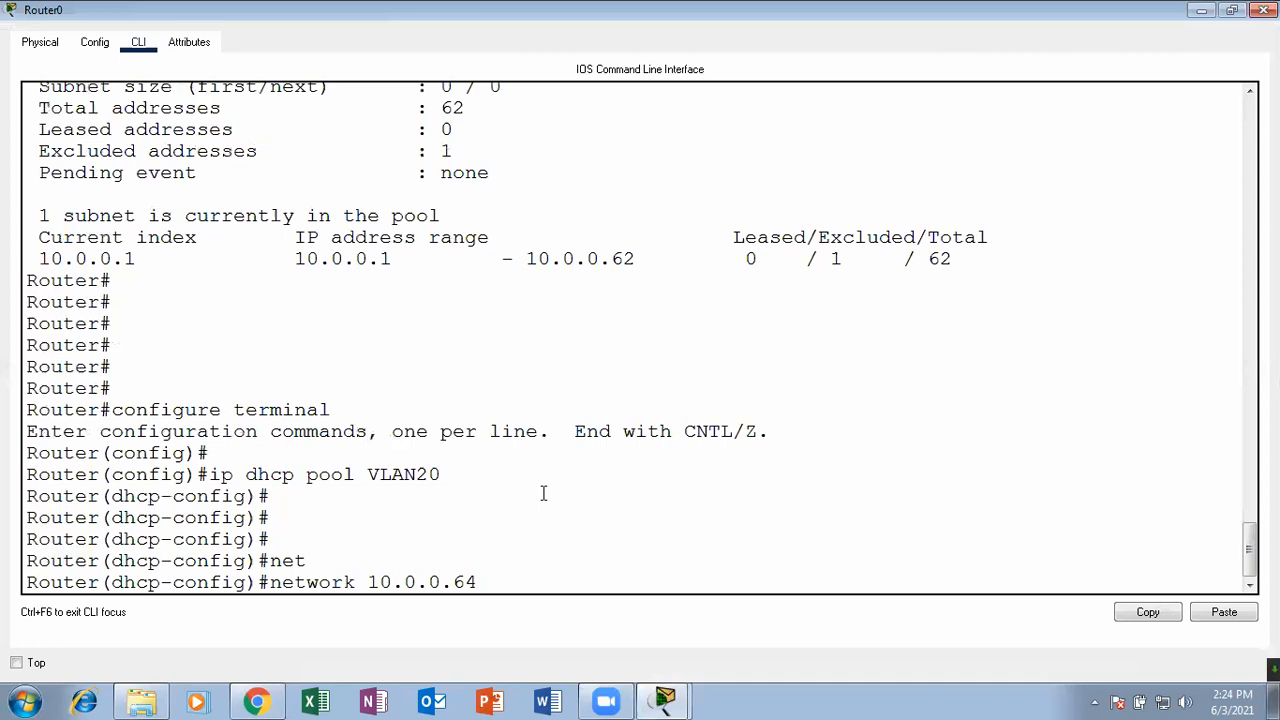
type(" 255.255.255.128")
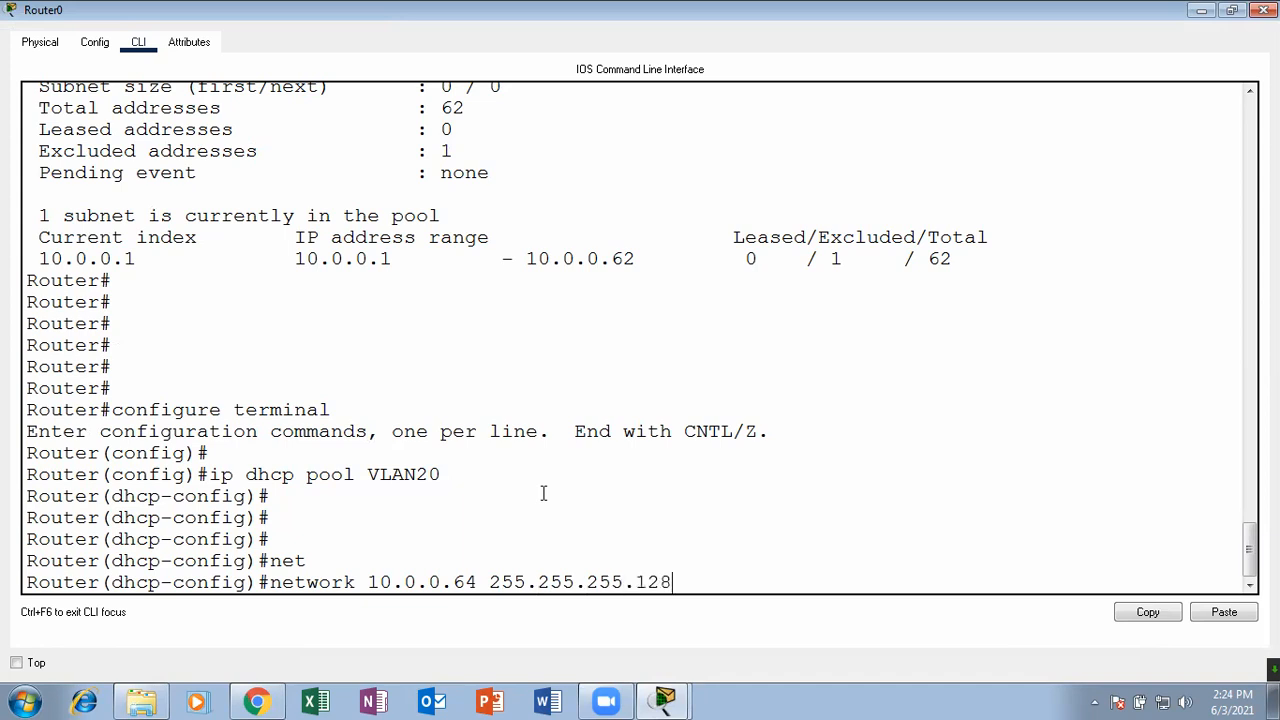
key("Return")
key("Return")
key("Return")
type("defa")
type("10.0.0.65")
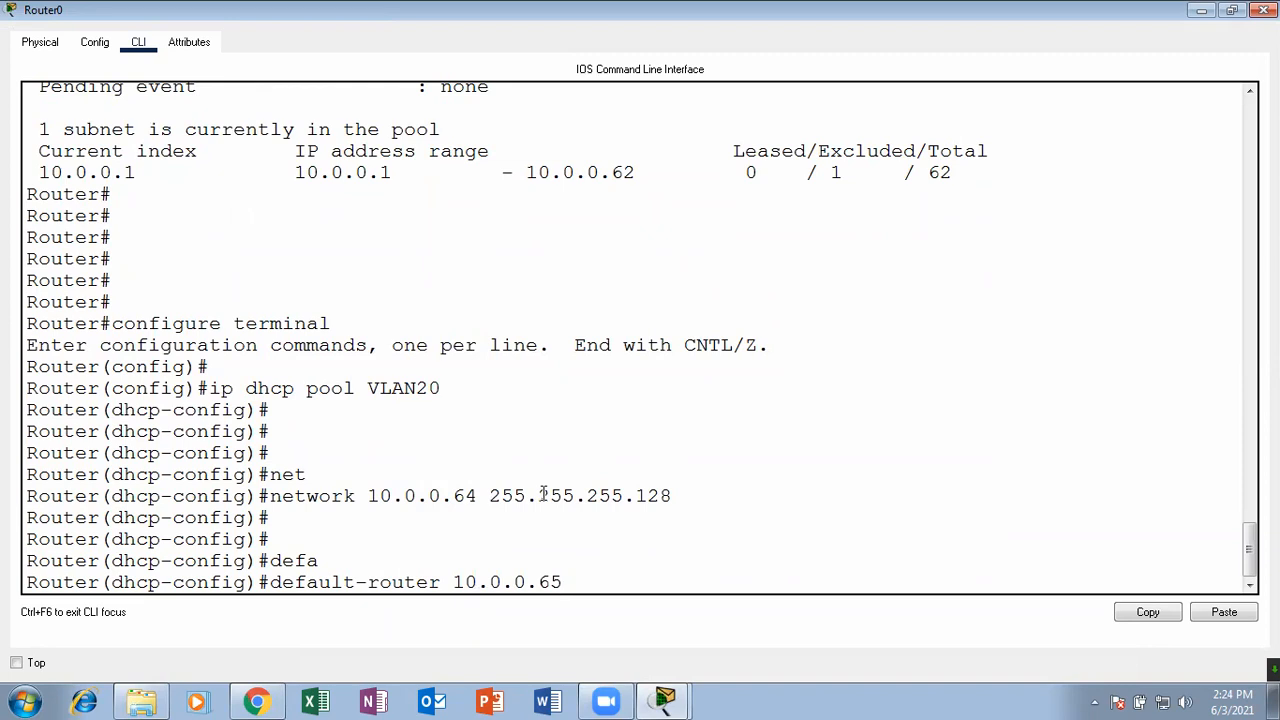
key("BackSpace")
key("BackSpace")
key("BackSpace")
key("BackSpace")
key("BackSpace")
key("BackSpace")
key("BackSpace")
key("BackSpace")
key("BackSpace")
key("BackSpace")
key("BackSpace")
key("BackSpace")
key("BackSpace")
key("BackSpace")
key("BackSpace")
key("BackSpace")
key("BackSpace")
key("BackSpace")
key("BackSpace")
key("BackSpace")
key("BackSpace")
- Remove the network statement 10.0.0.64 255.255.255.128 from the VLAN20 pool by negating the earlier command
key("Up")
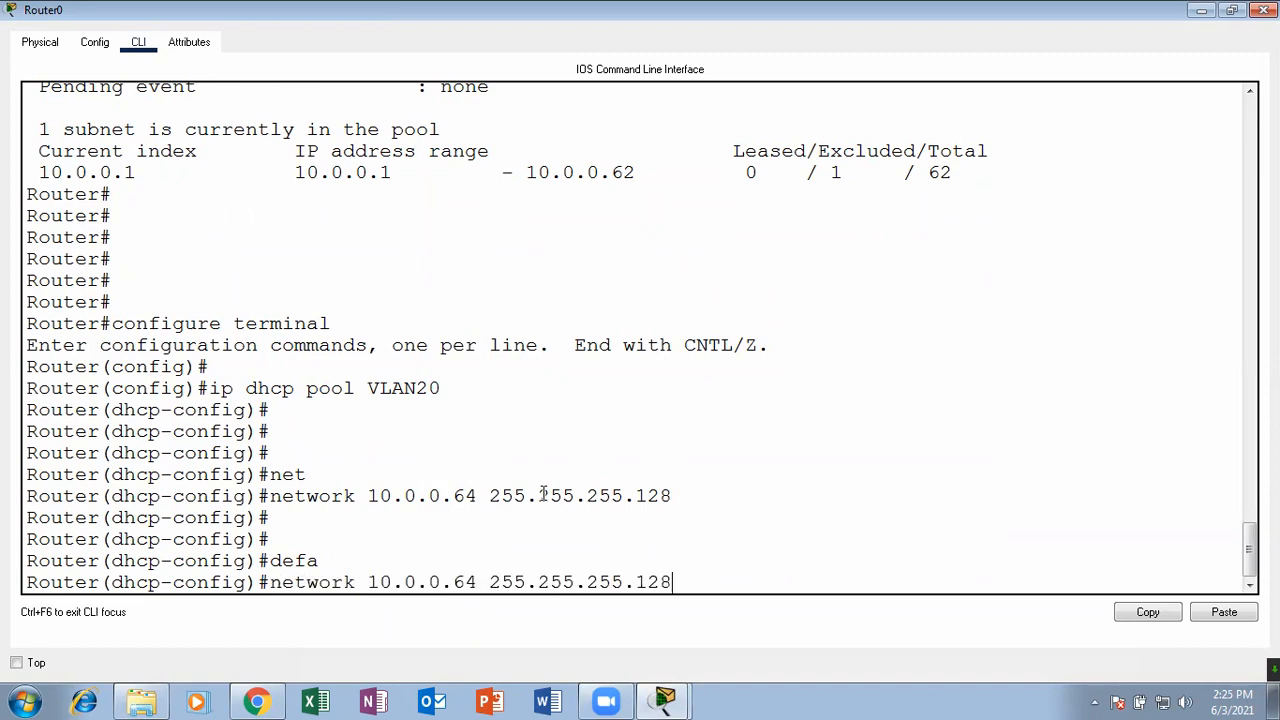
key("Left")
key("Left")
key("Left")
key("Left")
key("Left")
key("ctrl+a")
type("no")
key("Return")
- Set the VLAN20 pool's network to 10.0.0.64 with mask 255.255.255.192 by reusing the earlier network command
key("Up")
key("Up")
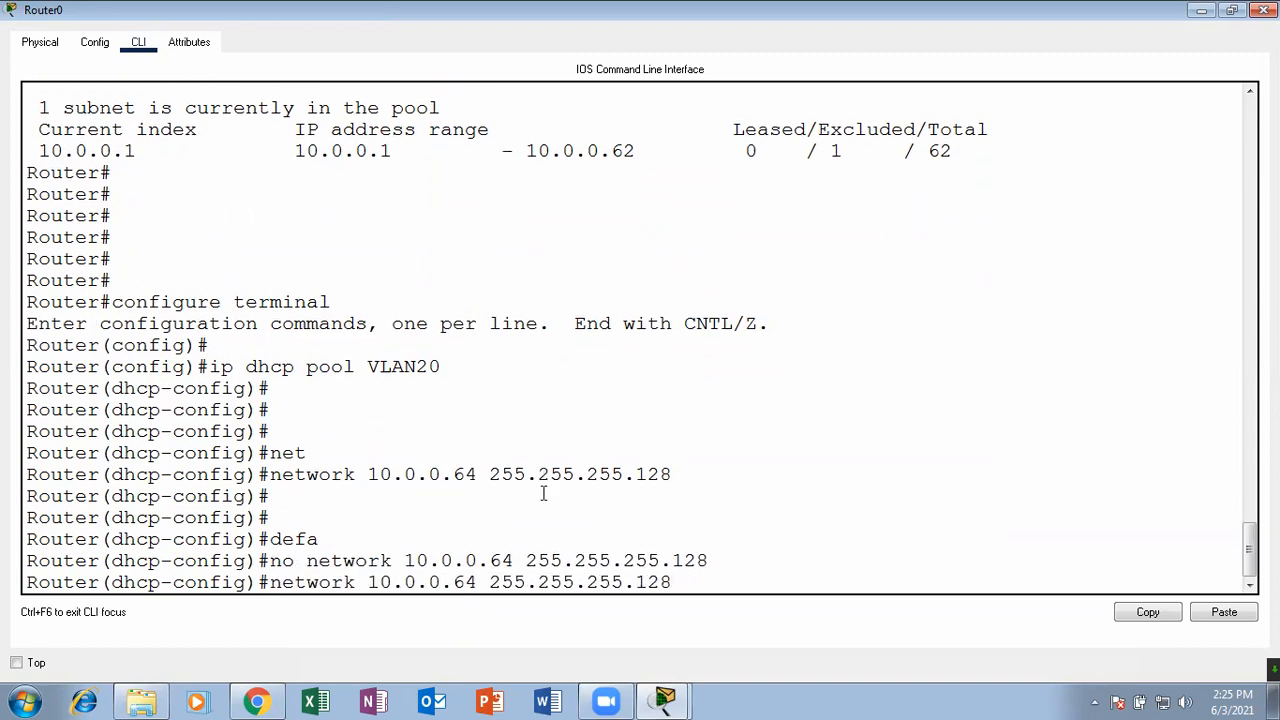
key("BackSpace")
key("BackSpace")
key("BackSpace")
type("192")
key("Return")
key("Return")
key("Return")
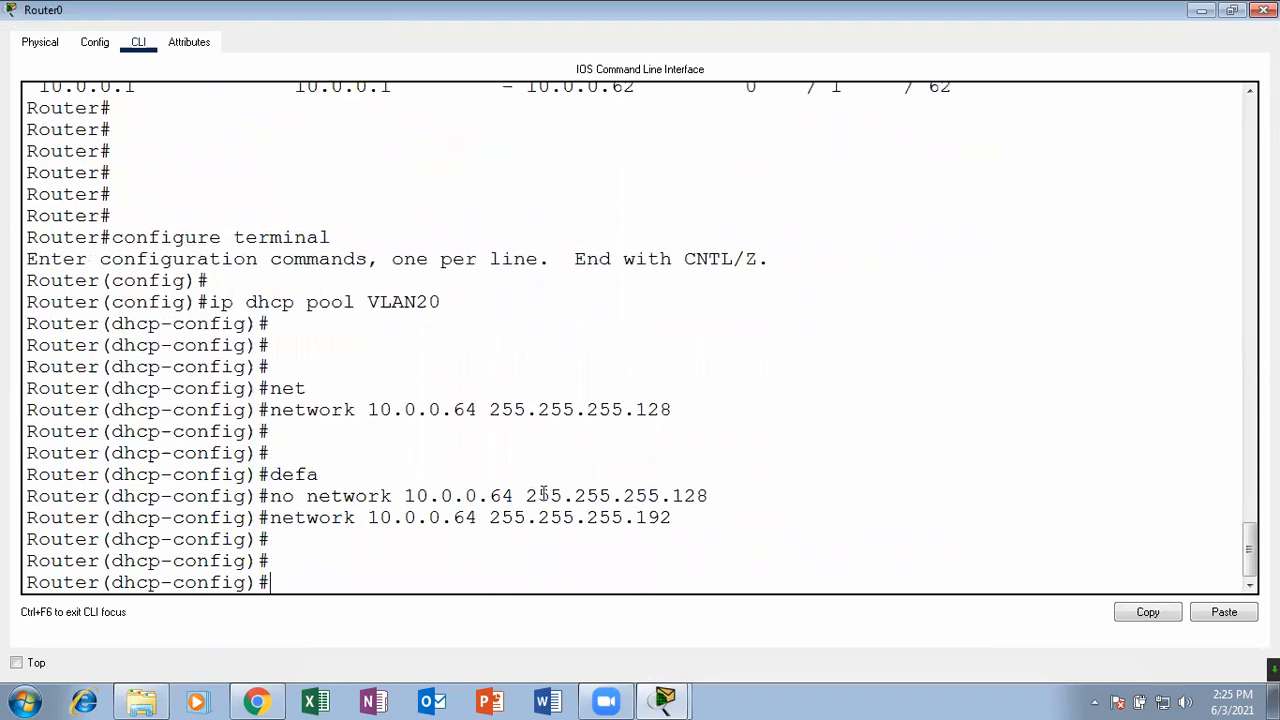
type("net")
key("Tab")
key("BackSpace")
key("BackSpace")
key("BackSpace")
key("BackSpace")
key("BackSpace")
key("BackSpace")
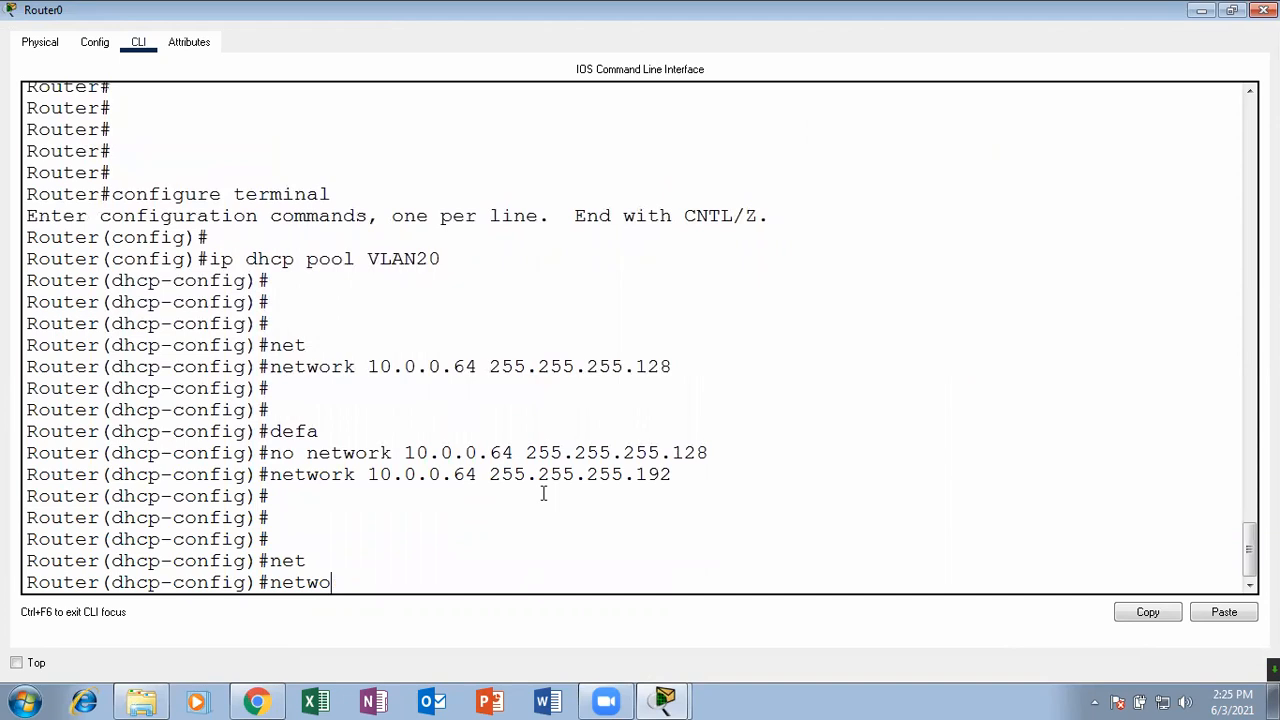
- Set the VLAN20 pool's default router to 10.0.0.65
type("def")
key("Tab")
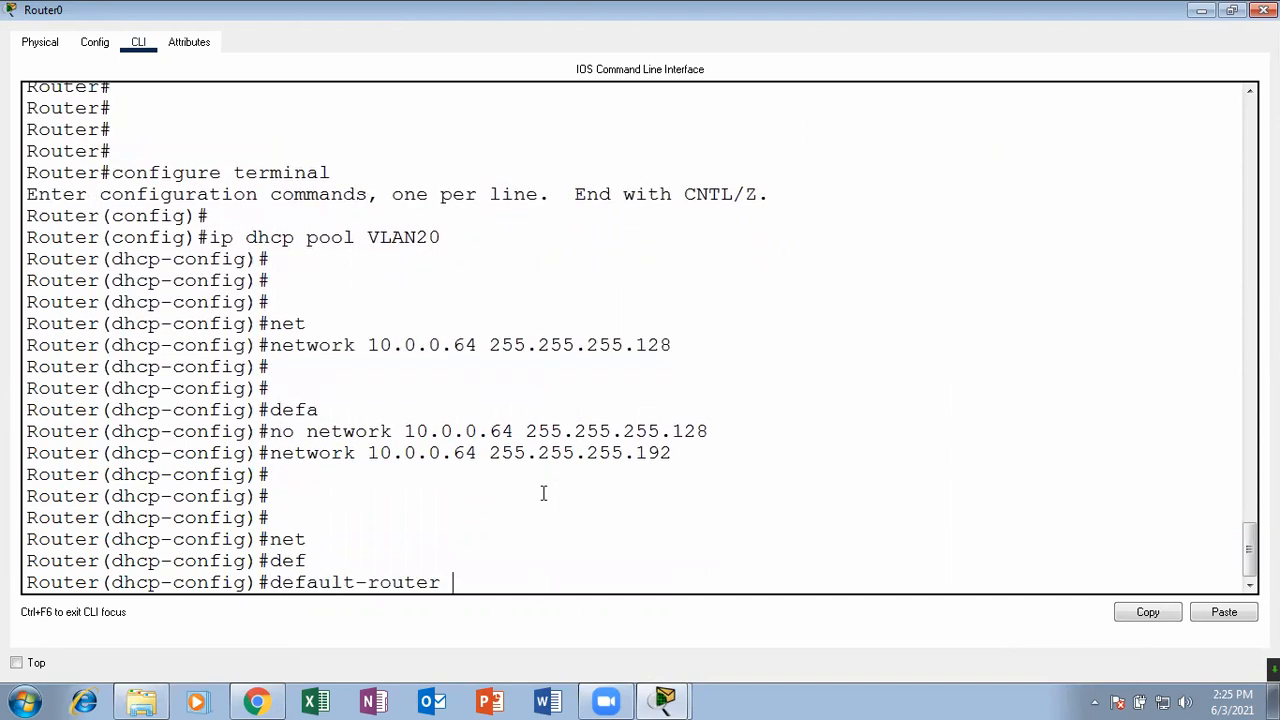
type("19")
key("BackSpace")
type("10.0.0.65")
key("Return")
key("Return")
key("Return")
key("Return")
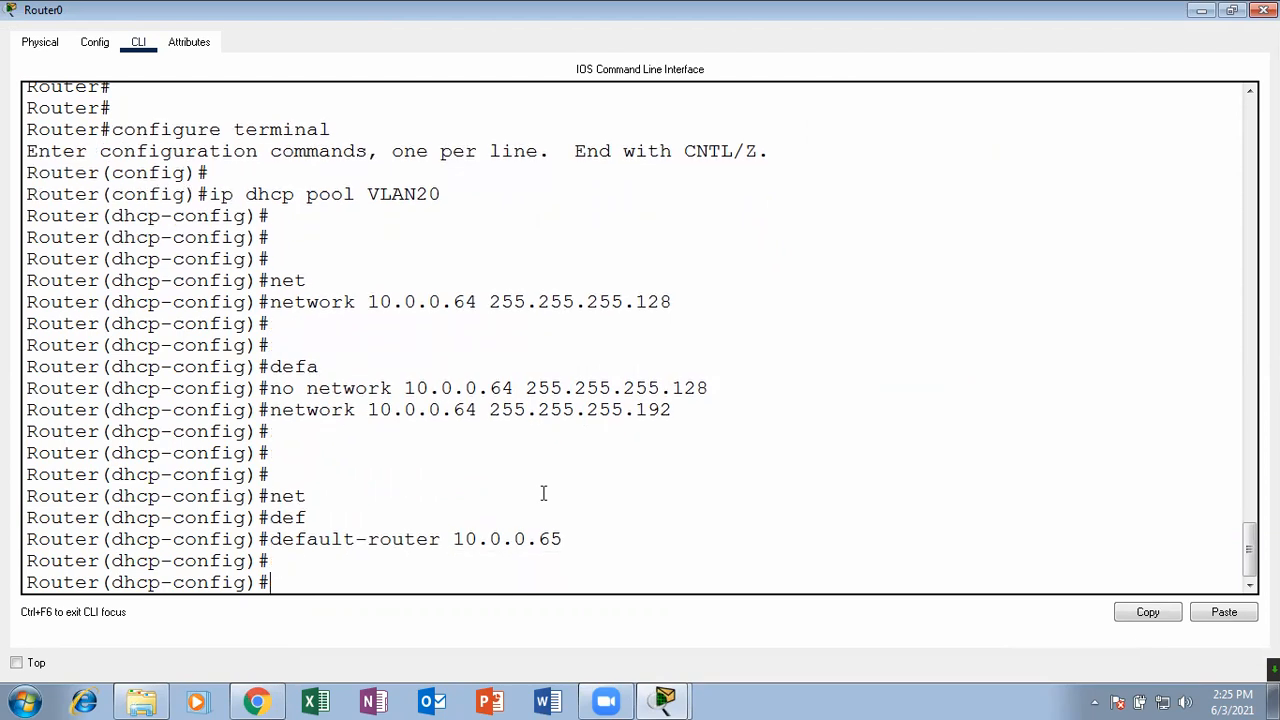
- Exit the VLAN20 pool configuration and exclude address 10.0.0.65 from DHCP assignment
type("exit")
key("Return")
key("Return")
key("Return")
type("ip dhc")
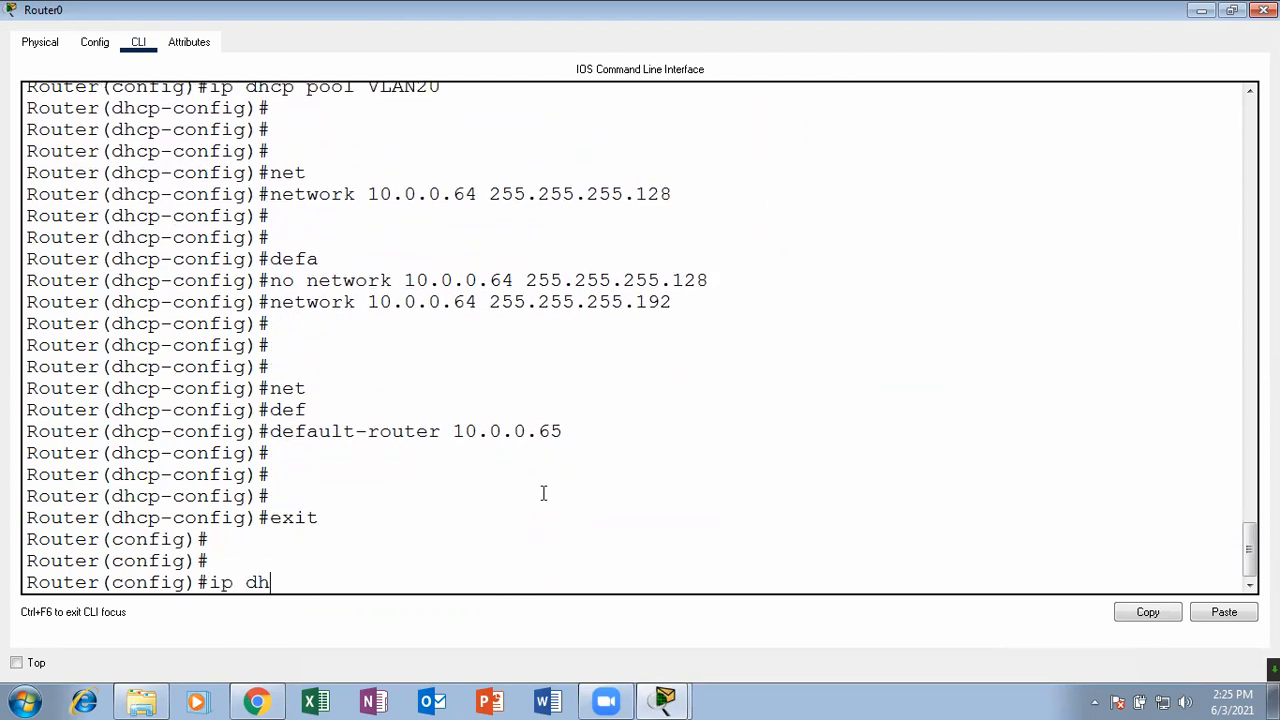
key("Tab")
type("ex")
key("Tab")
type("10.0.0.65")
key("Return")
key("Return")
key("Return")
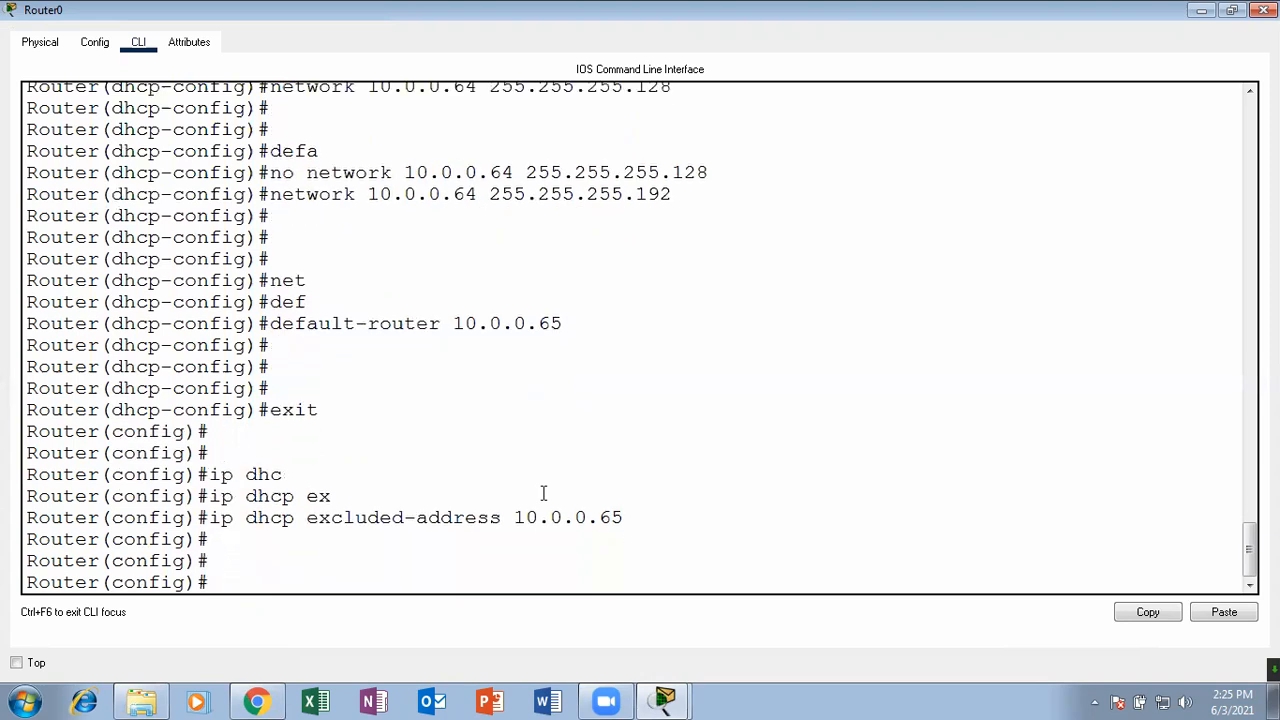
- Return to privileged mode and list the router's DHCP pools with sh ip dhcp pool
key("ctrl+z")
key("Return")
key("Return")
type("sh ip dh")
key("Tab")
type("po")
key("Return")
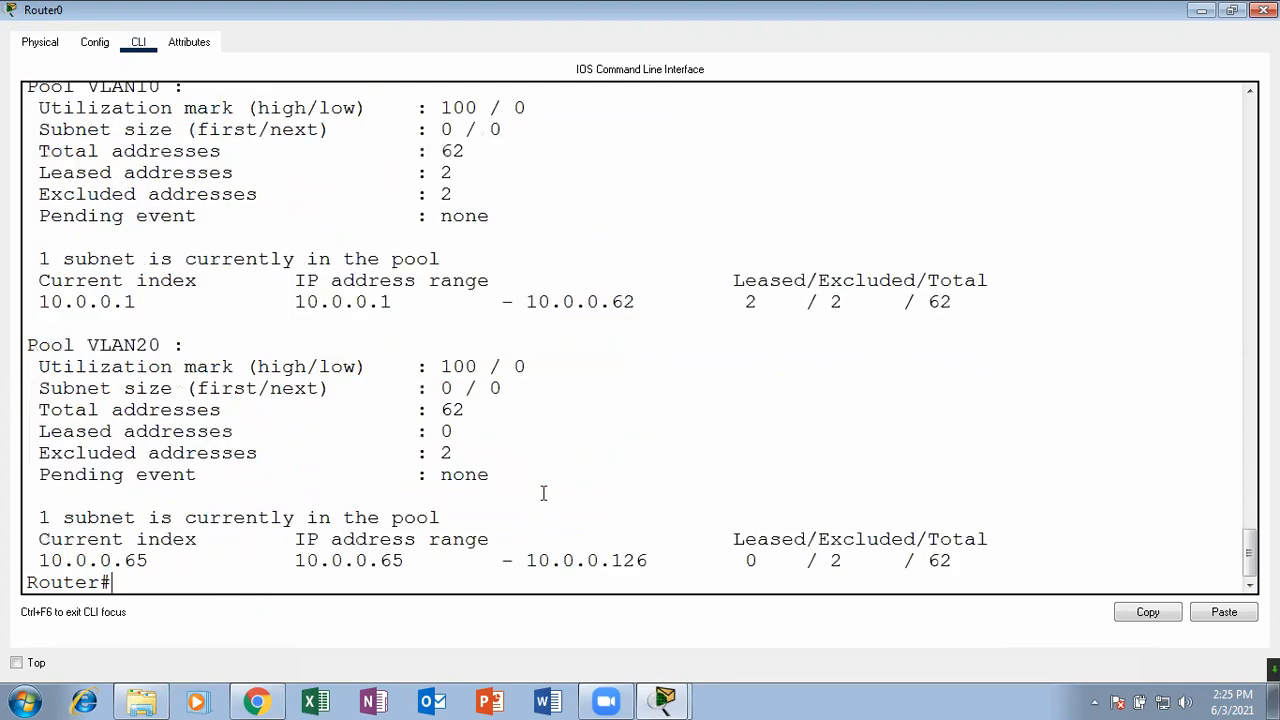
- Examine the IP address ranges listed for the VLAN10 and VLAN20 pools
left_click_drag(683, 303, 270, 307)
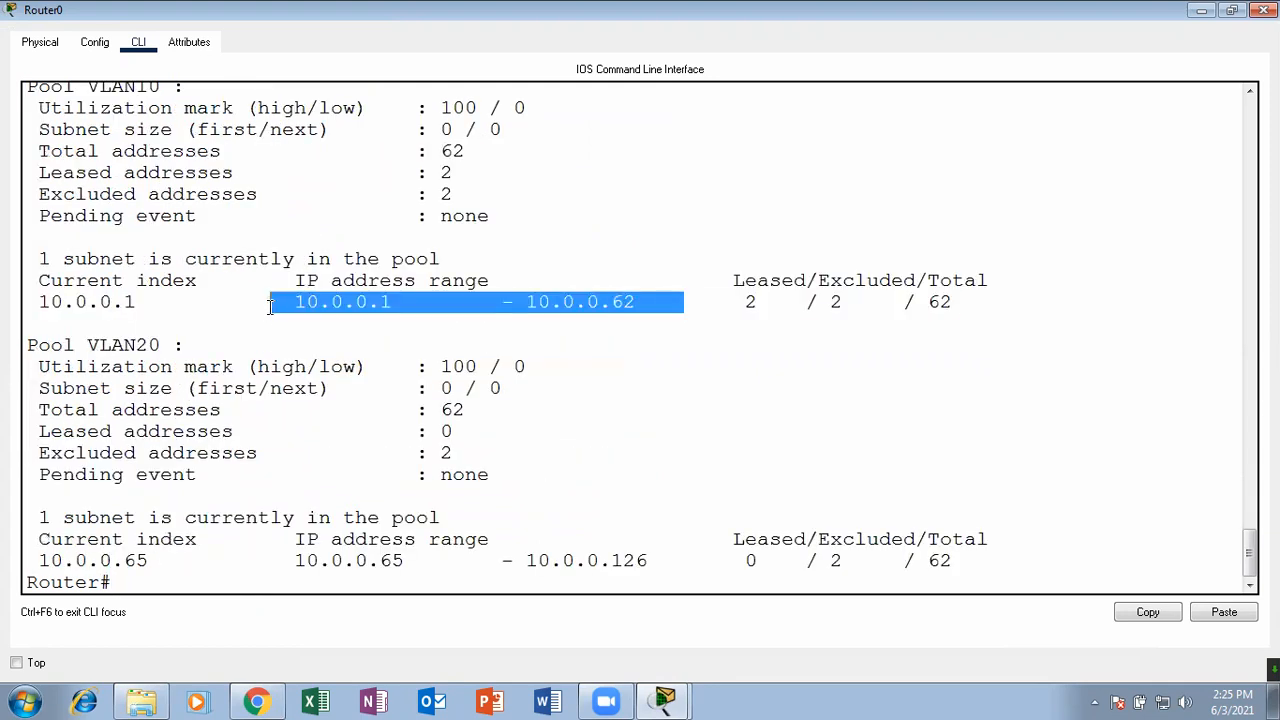
left_click_drag(660, 556, 281, 553)
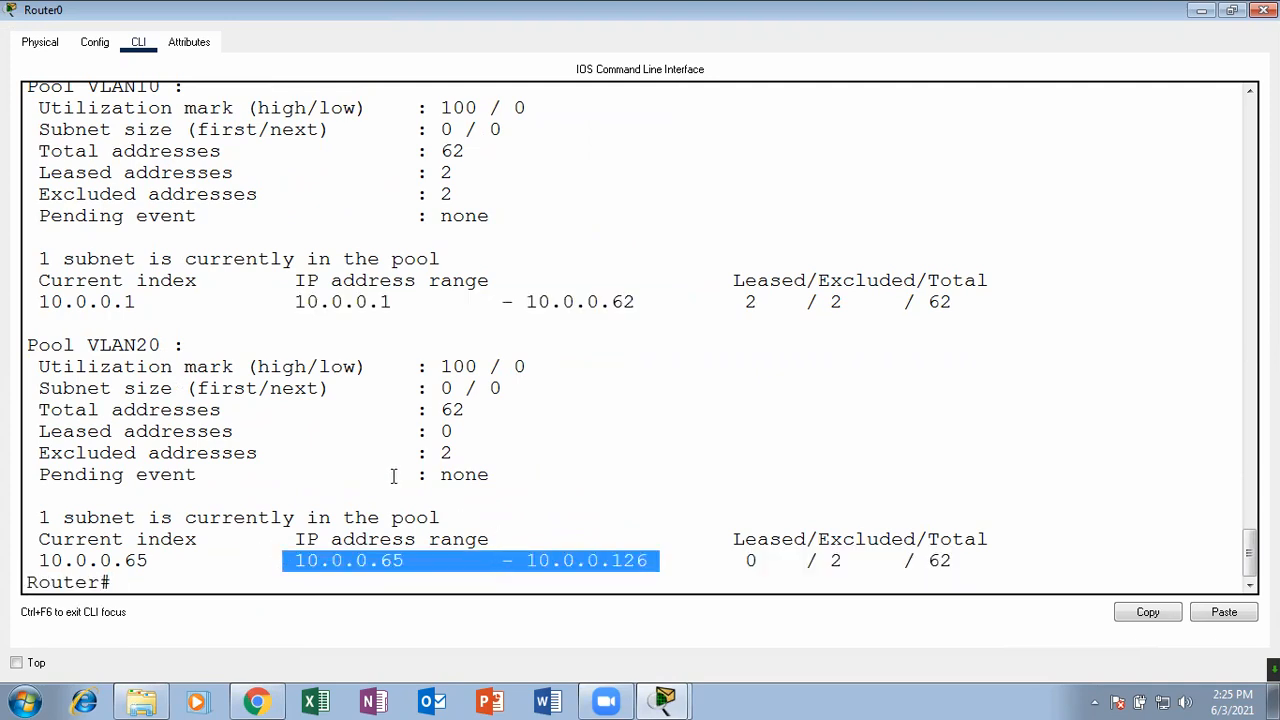
left_click_drag(165, 344, 28, 324)
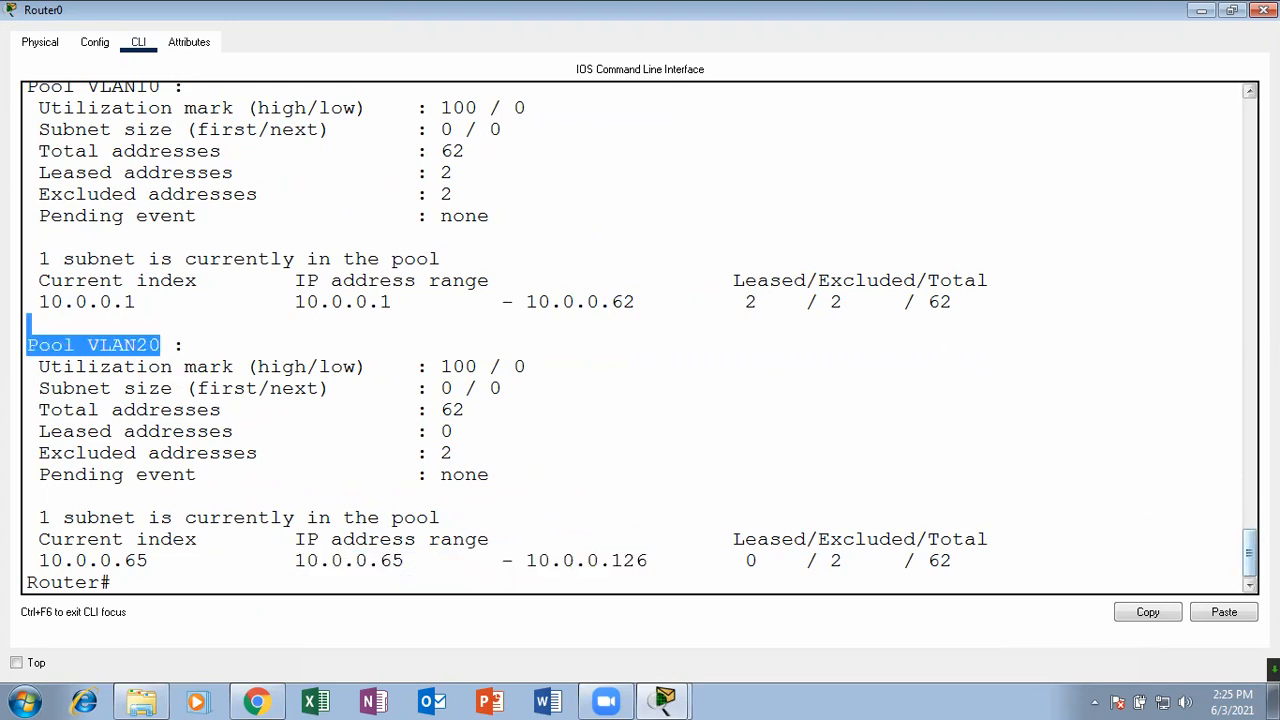
left_click_drag(1249, 549, 1249, 556)
key("Return")
key("Return")
key("Return")
key("Return")
key("Return")
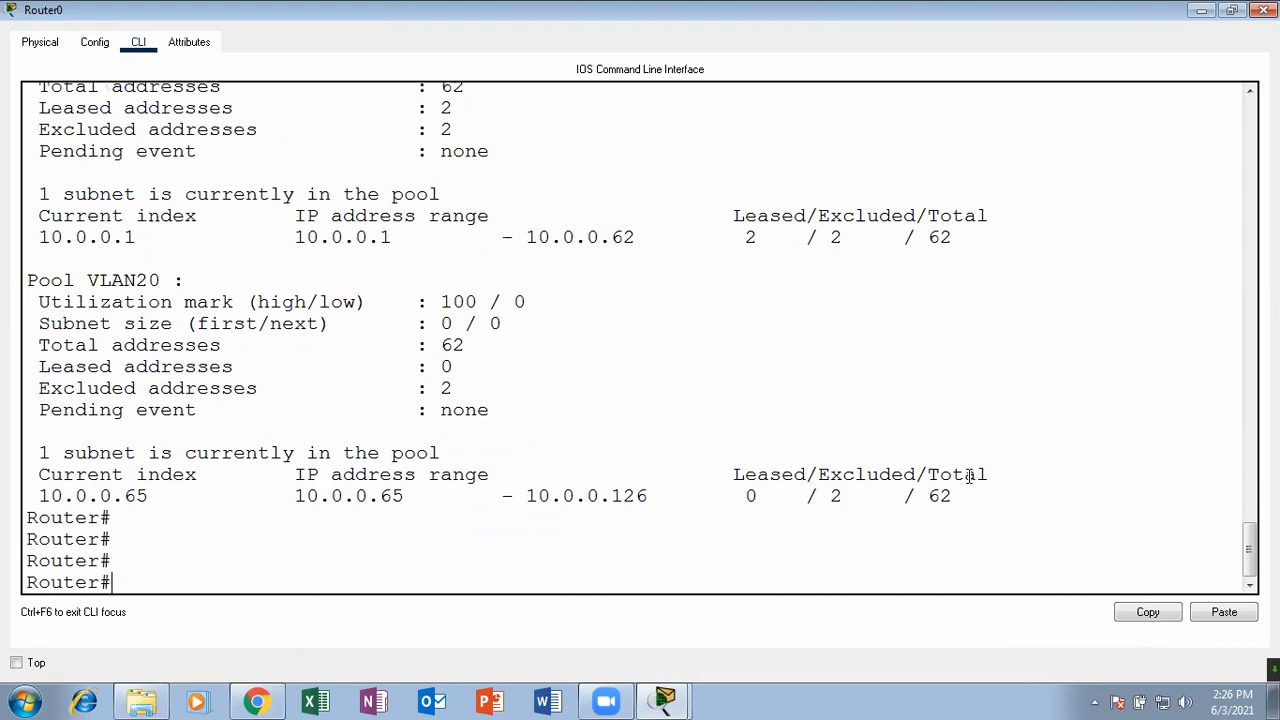
- Minimize the router's window and switch PC2 in VLAN 20 to DHCP addressing
left_click(1203, 10)
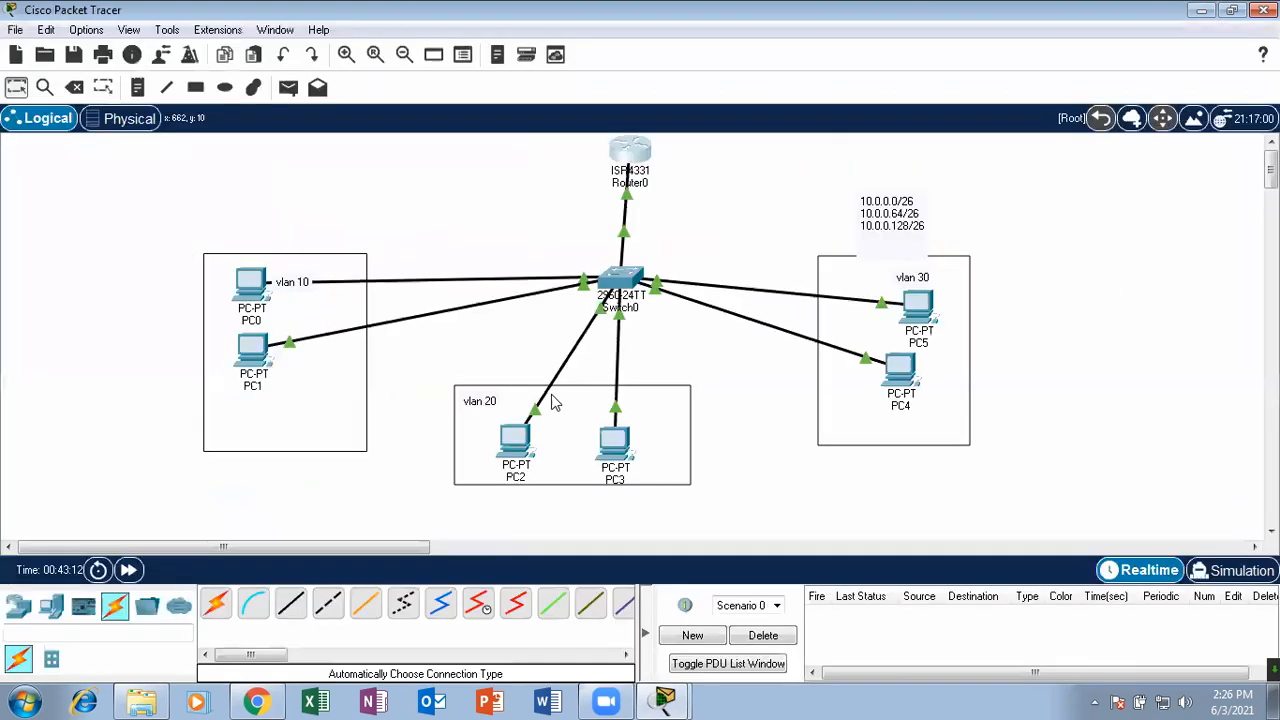
left_click(514, 464)
left_click(380, 150)
left_click(347, 160)
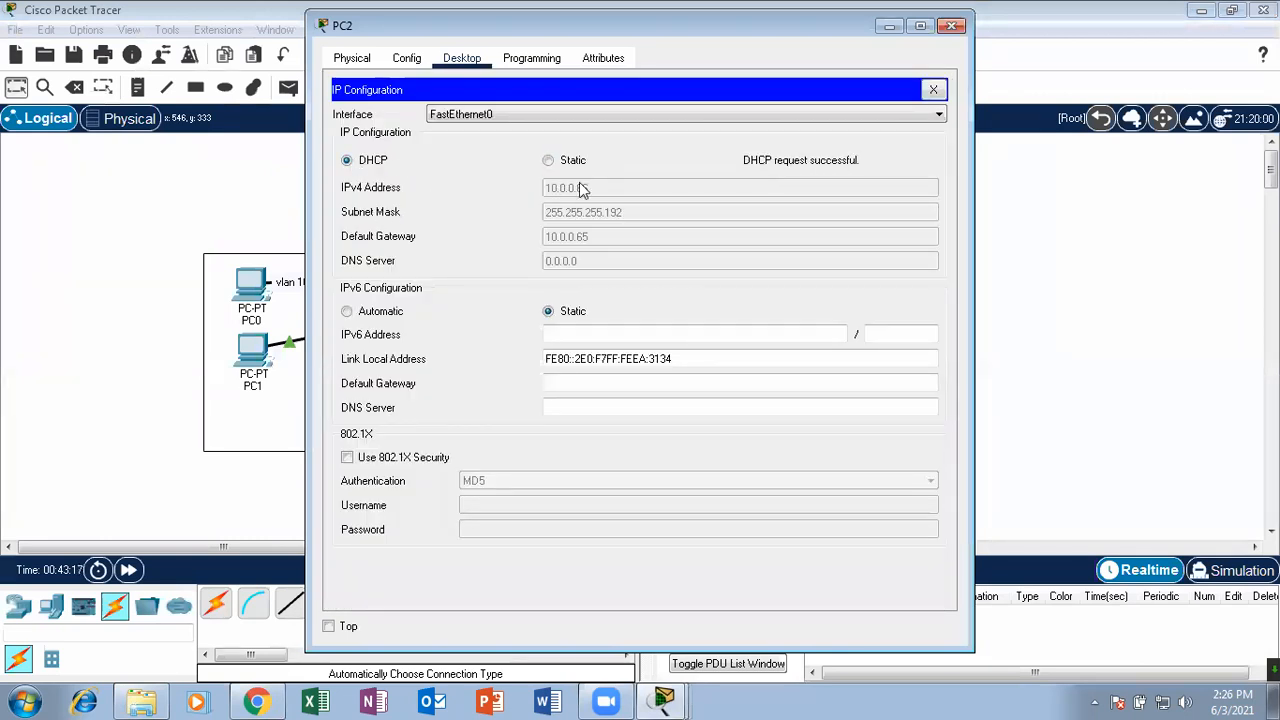
left_click(951, 26)
- Switch PC3 in VLAN 20 to DHCP addressing and close its configuration window
left_click(614, 440)
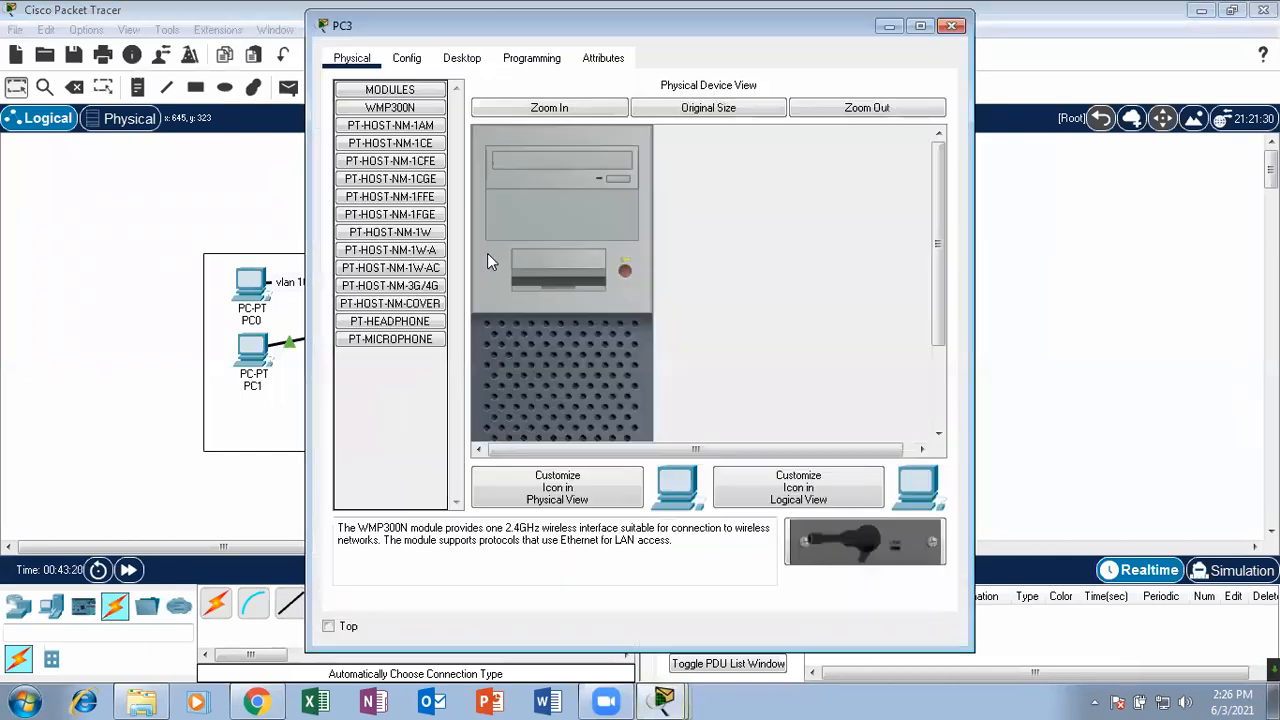
left_click(462, 58)
left_click(420, 114)
left_click(347, 160)
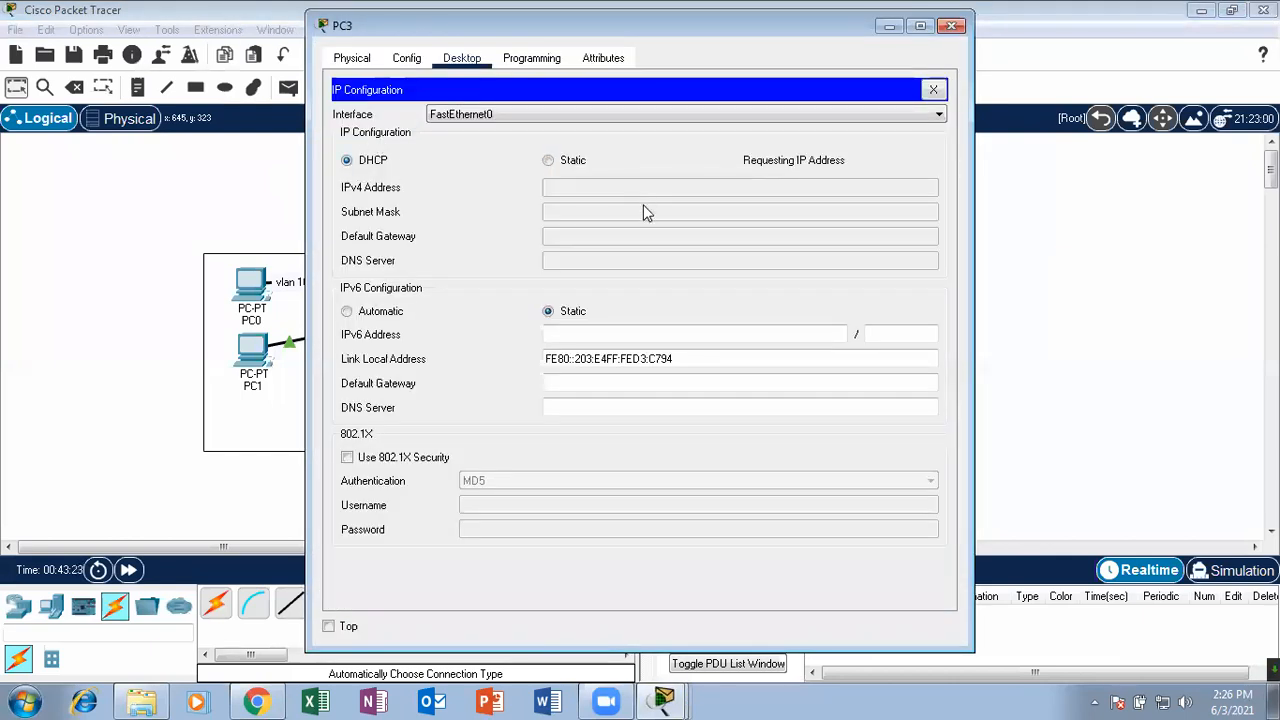
left_click(951, 26)
- Try to get an address for PC4 in VLAN 30 through DHCP, and set it back to static
left_click(900, 368)
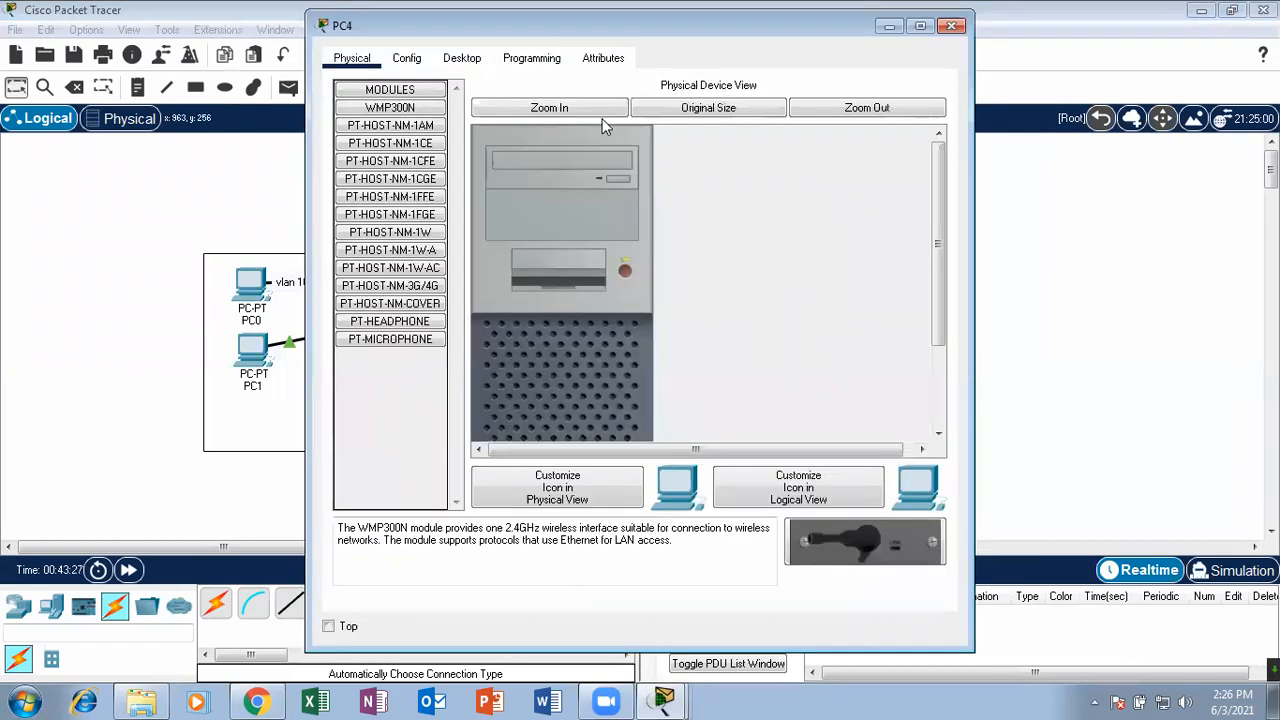
left_click(462, 58)
left_click(416, 133)
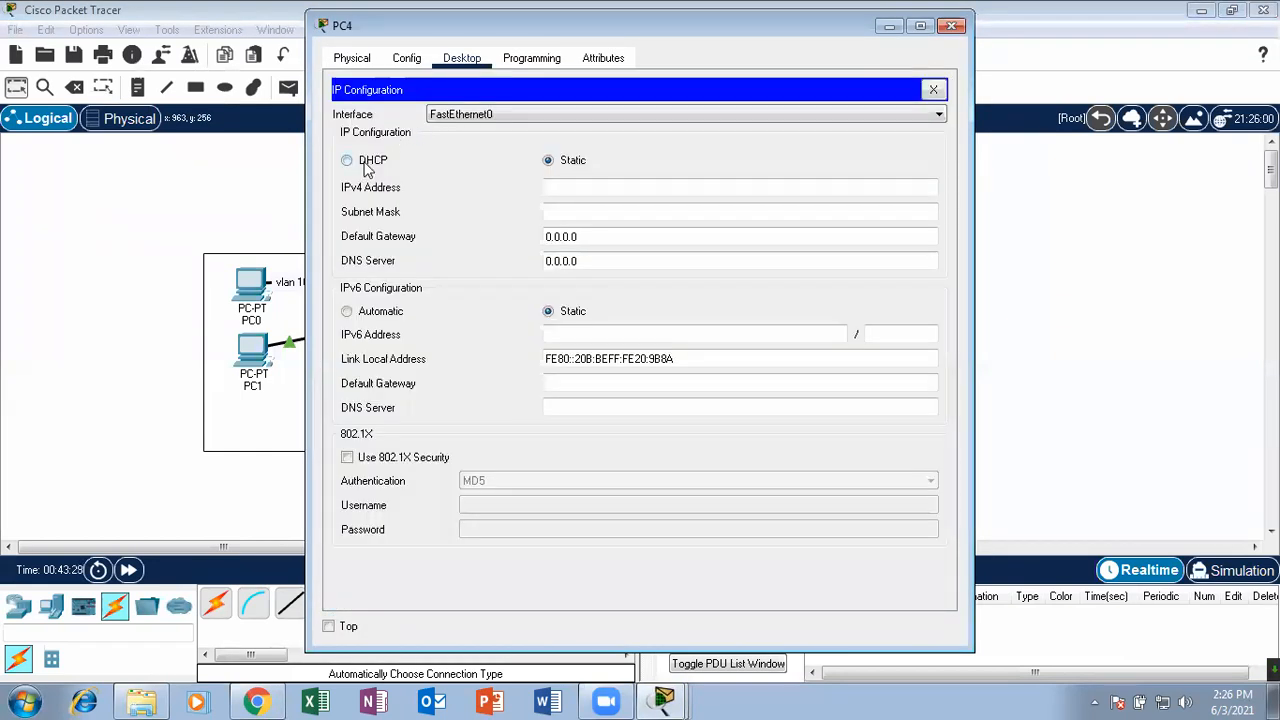
left_click(365, 162)
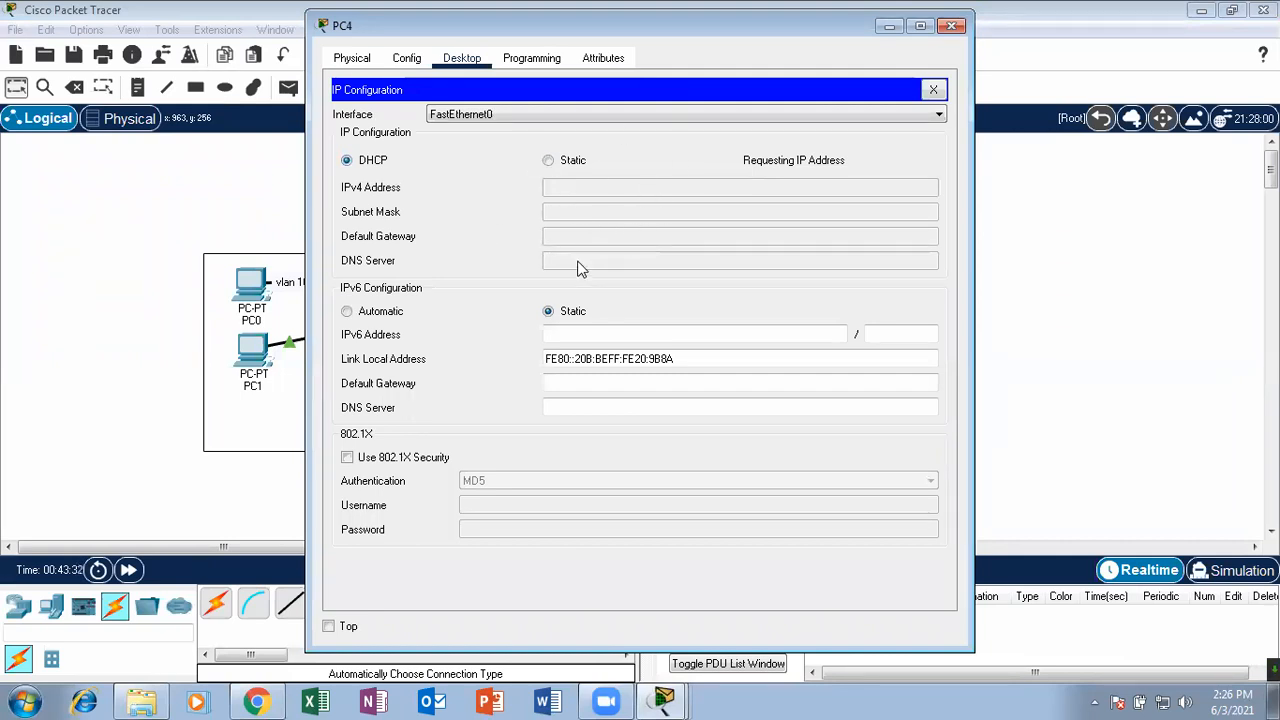
left_click(548, 161)
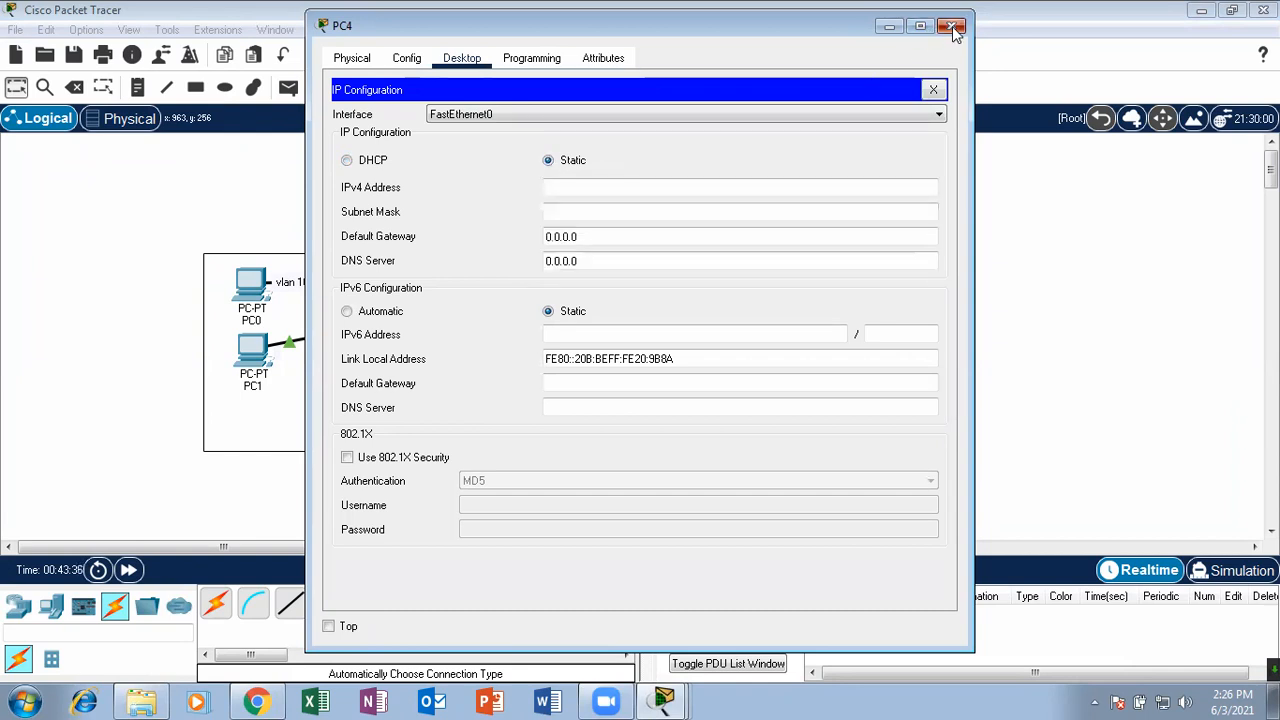
left_click(951, 25)
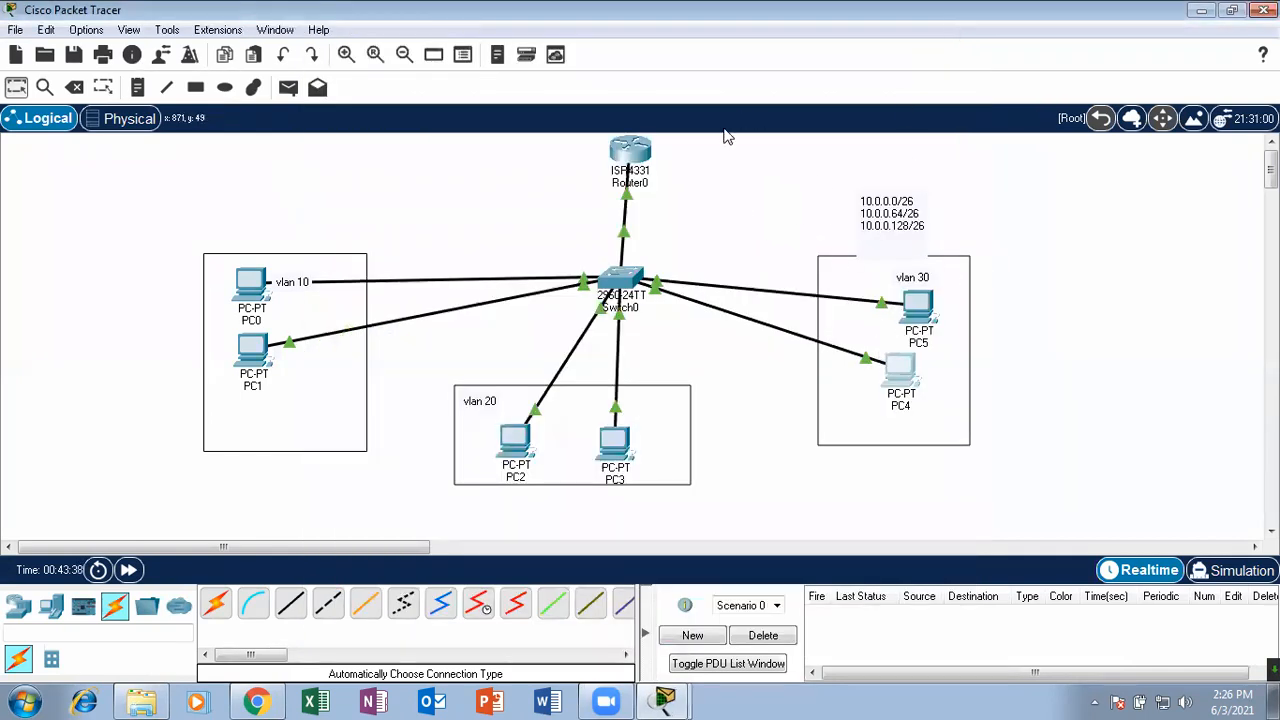
- Reopen Router0's command line maximized and enter global configuration mode with configure terminal
left_click(636, 152)
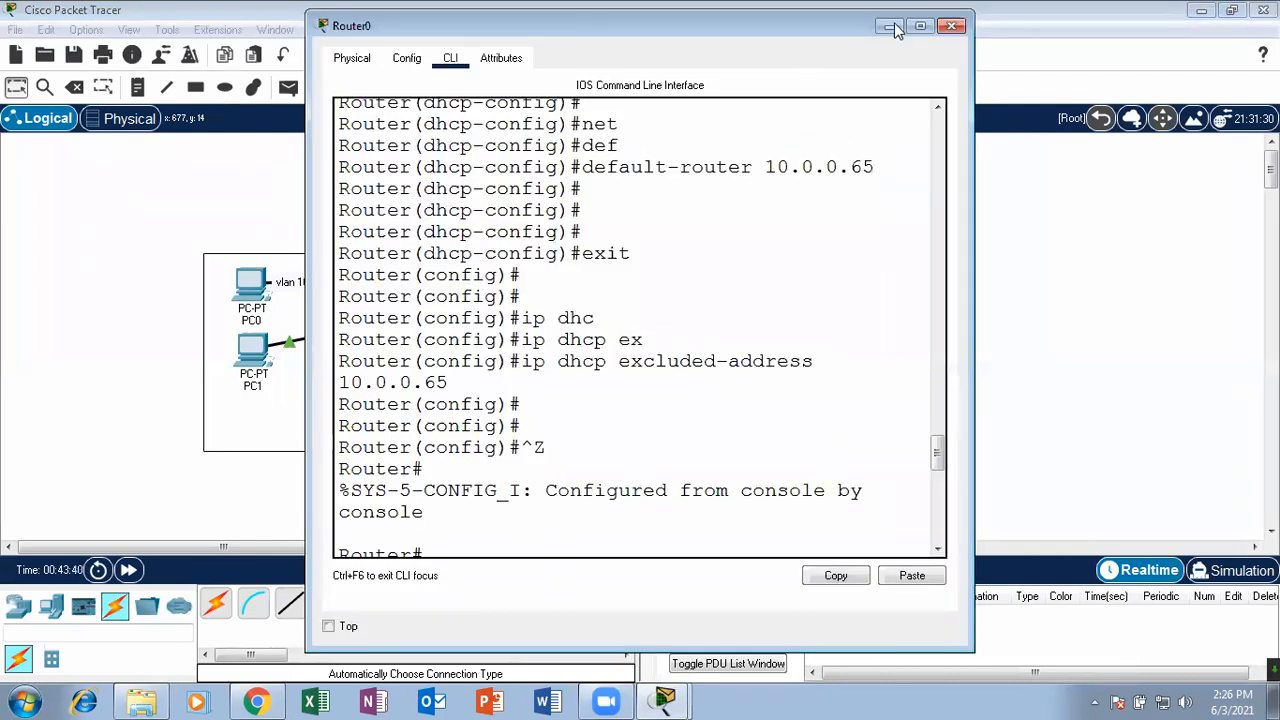
left_click(924, 25)
left_click(485, 478)
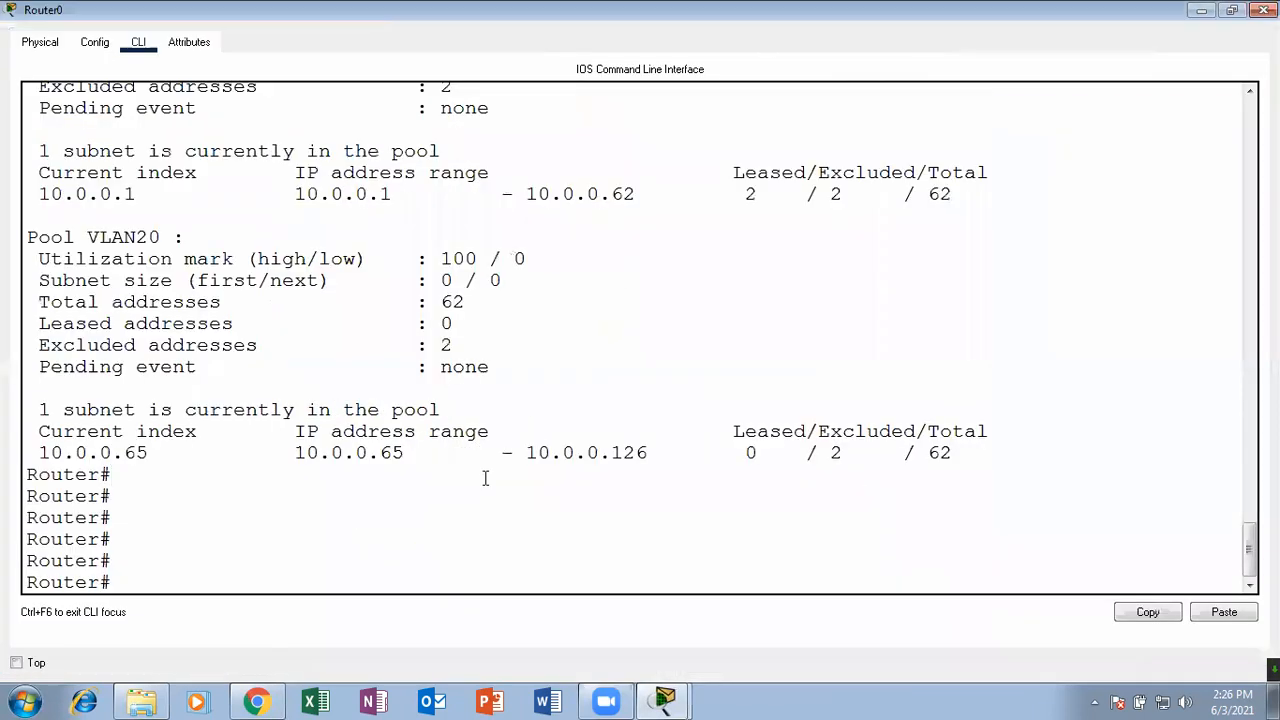
key("Return")
key("Return")
key("Return")
type("conf")
key("Tab")
type("te")
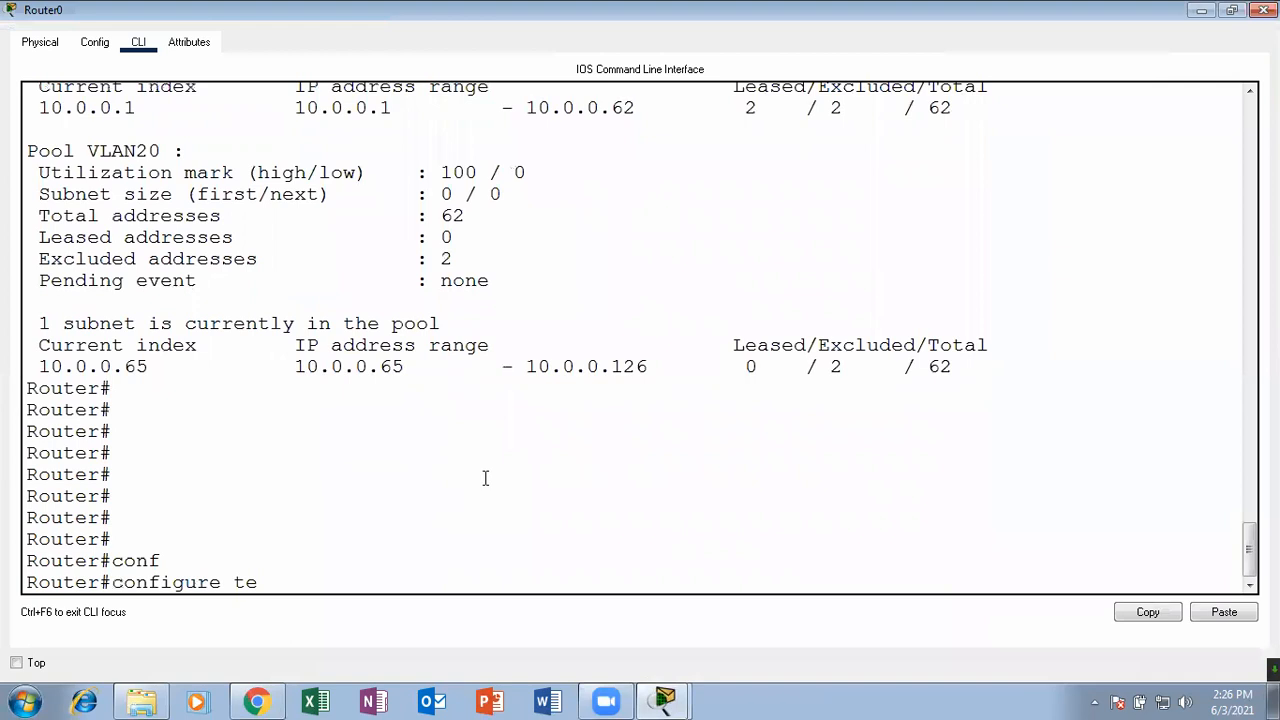
type("ter#")
key("Tab")
key("Return")
key("Up")
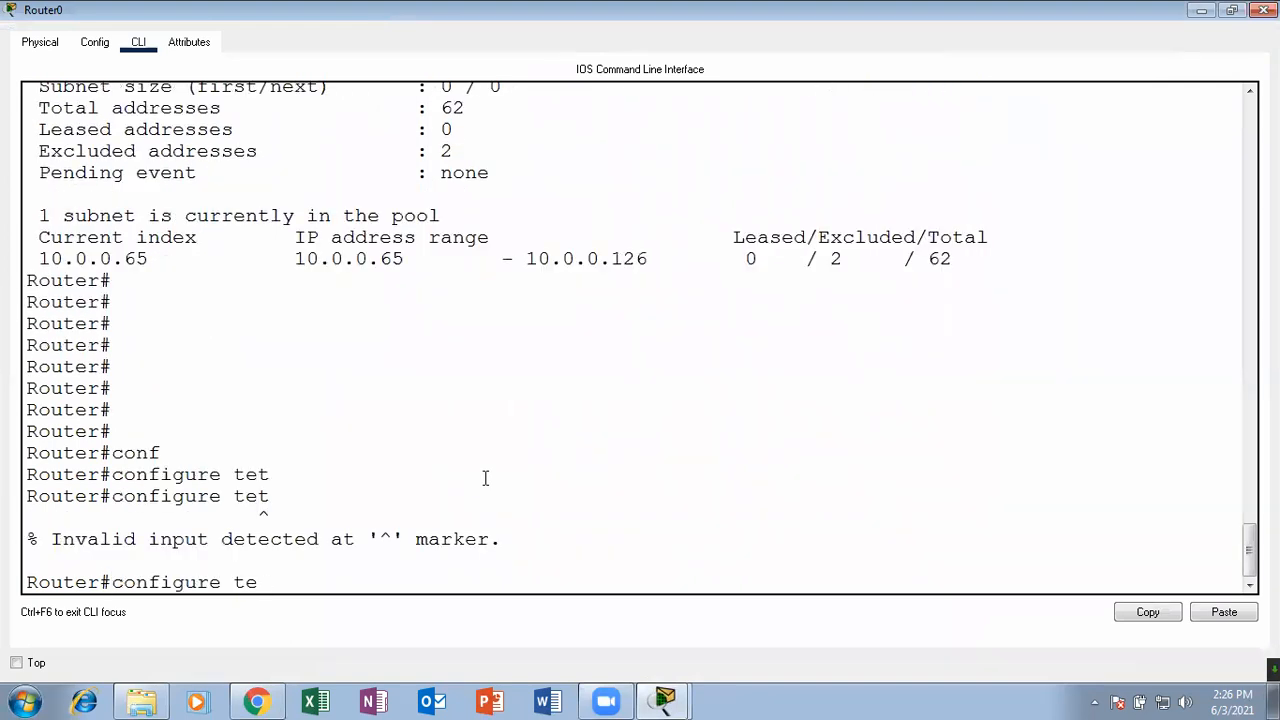
key("Tab")
key("Return")
key("Return")
key("Return")
- Create a third DHCP pool on the router named VLAN30
type("ip dh")
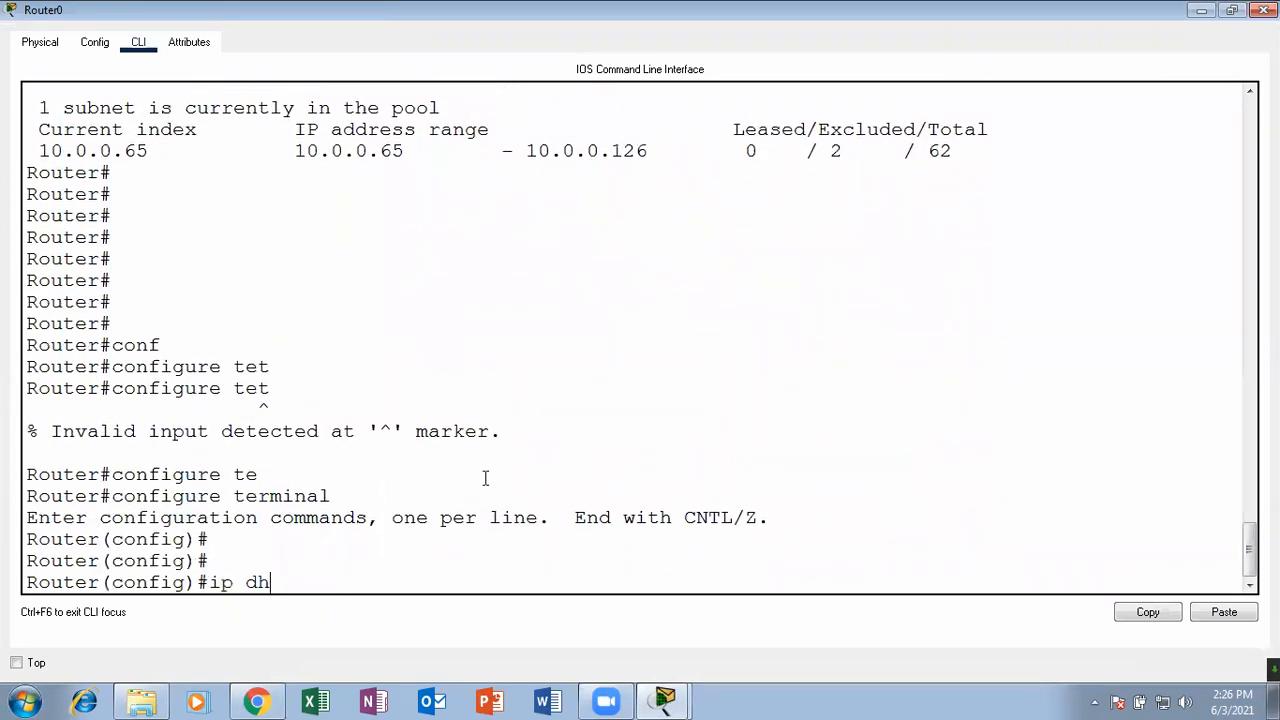
key("Tab")
type("poo")
key("Tab")
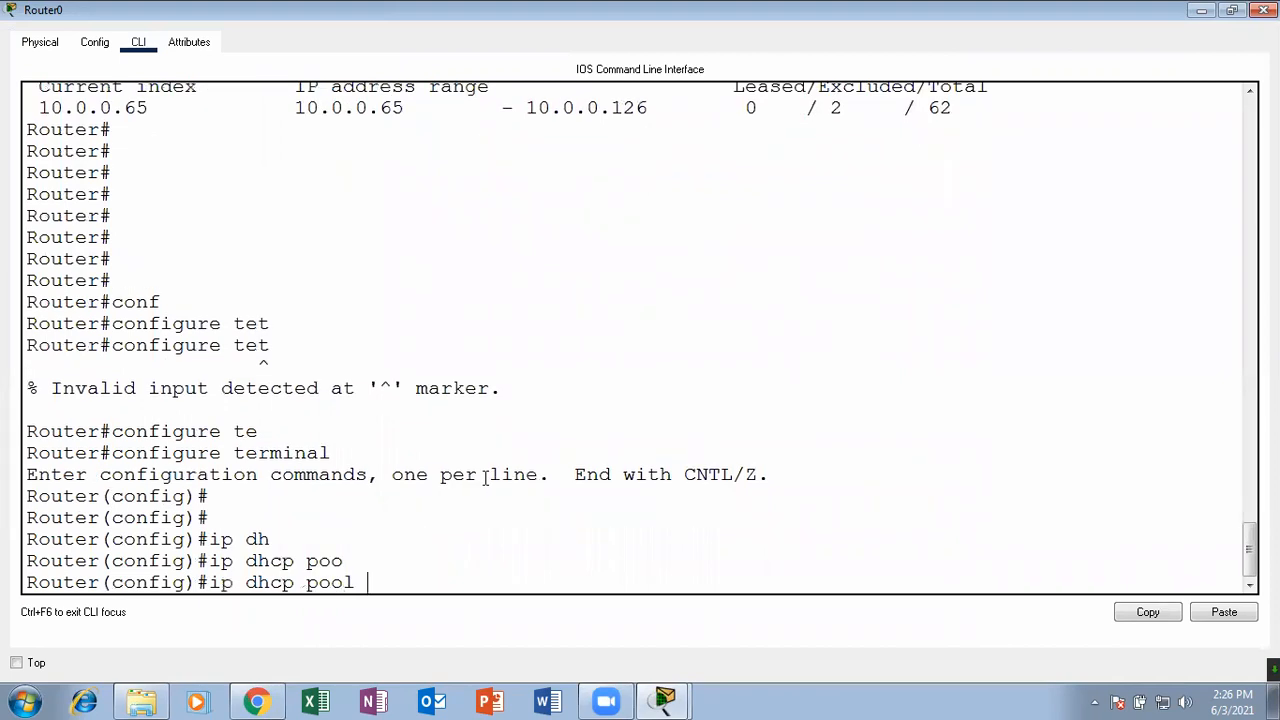
type("VLAN30")
key("Return")
key("Return")
key("Return")
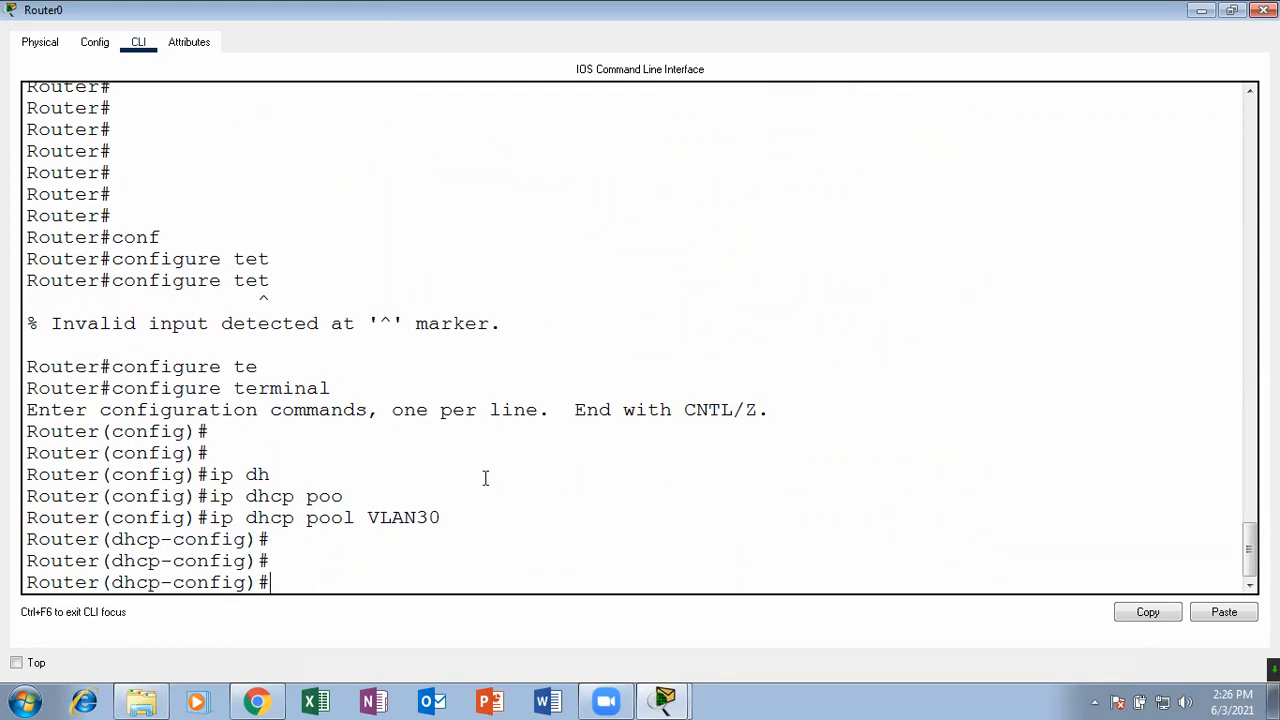
- Set the VLAN30 pool's network to 10.0.0.128 with mask 255.255.255.192, checking the subnet notes in the topology
type("net")
key("Tab")
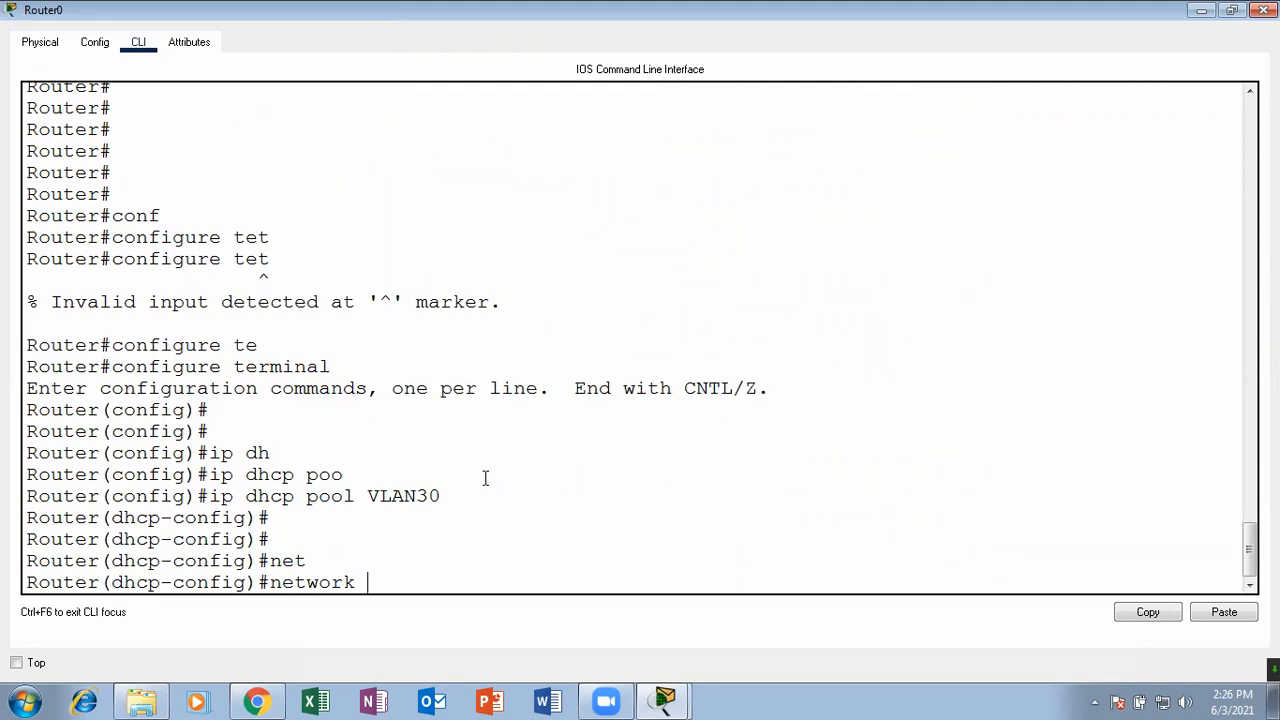
type("10.0.0.")
type("128")
left_click(1200, 10)
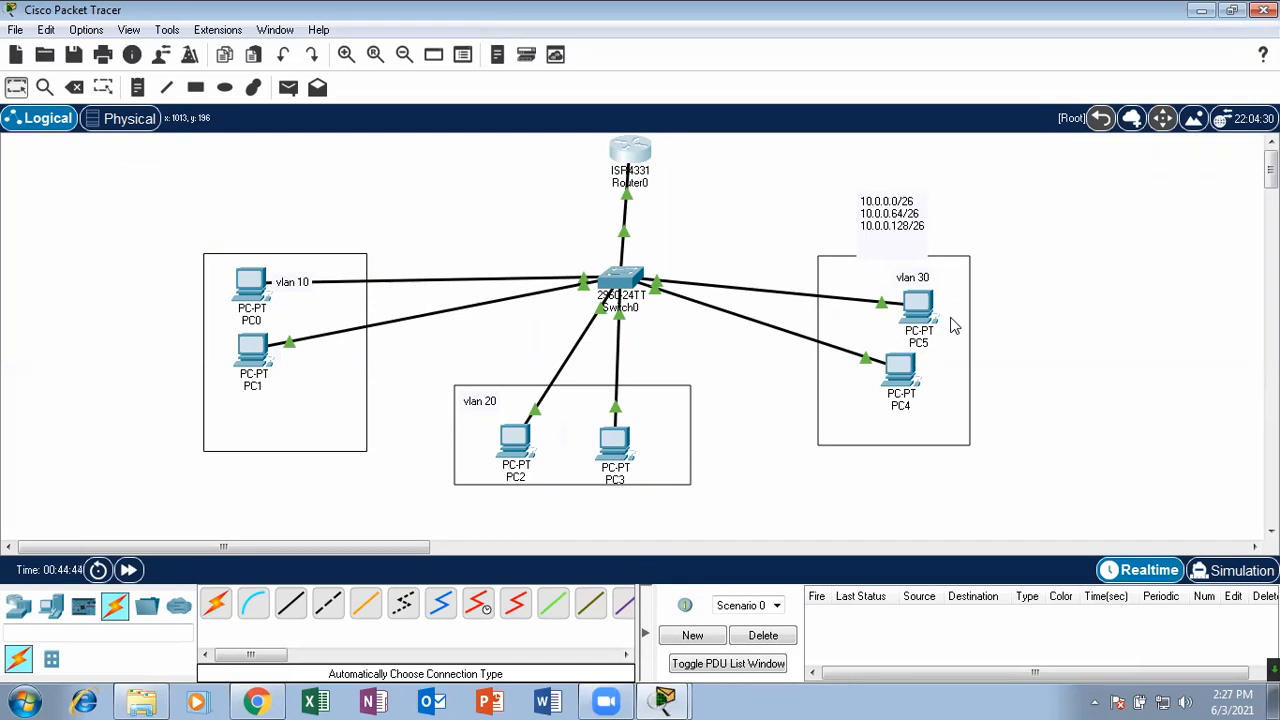
left_click(636, 150)
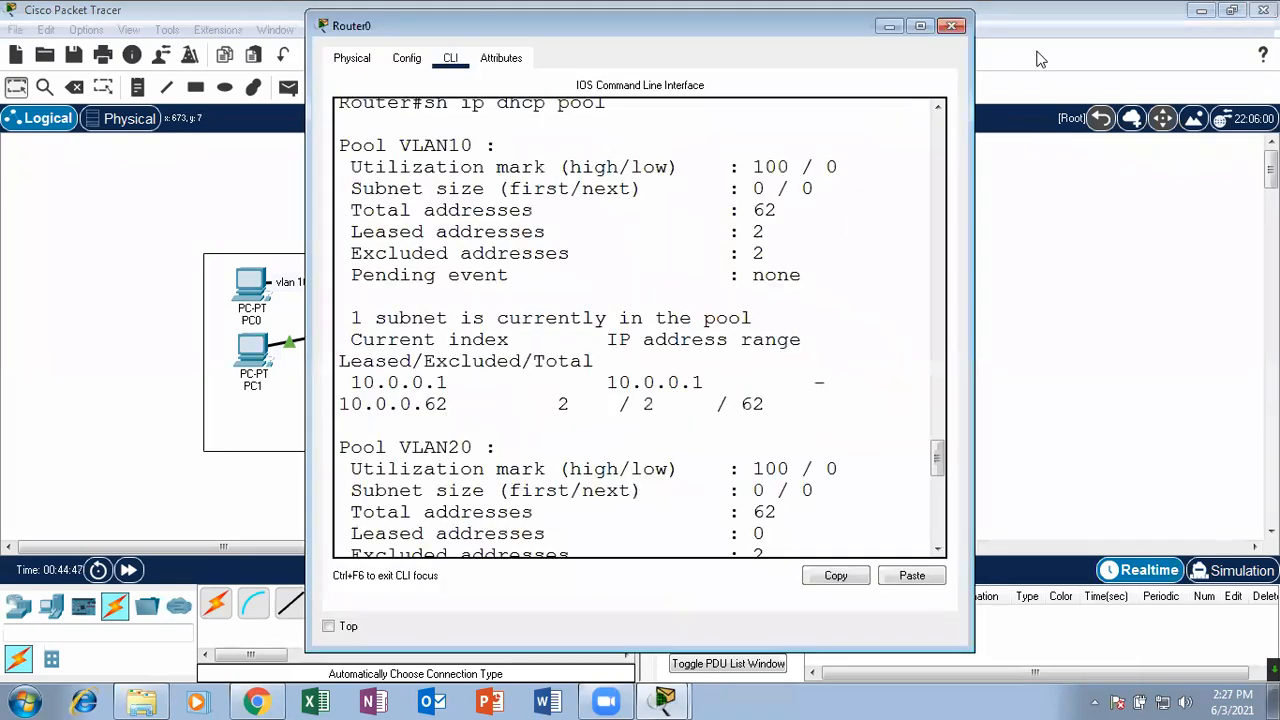
left_click(920, 25)
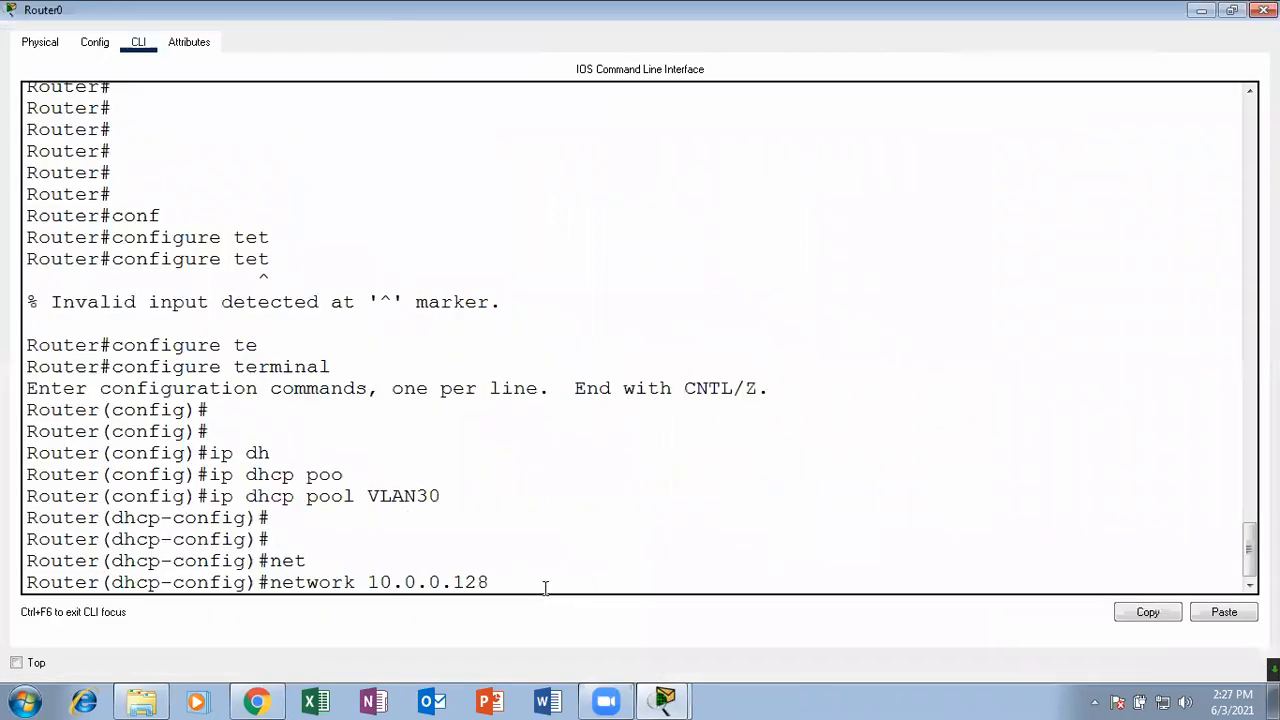
type("255.255.255.192")
key("Return")
key("Return")
key("Return")
- Set the VLAN30 pool's default router to 10.0.0.129 and return to global configuration mode
type("defa")
key("Tab")
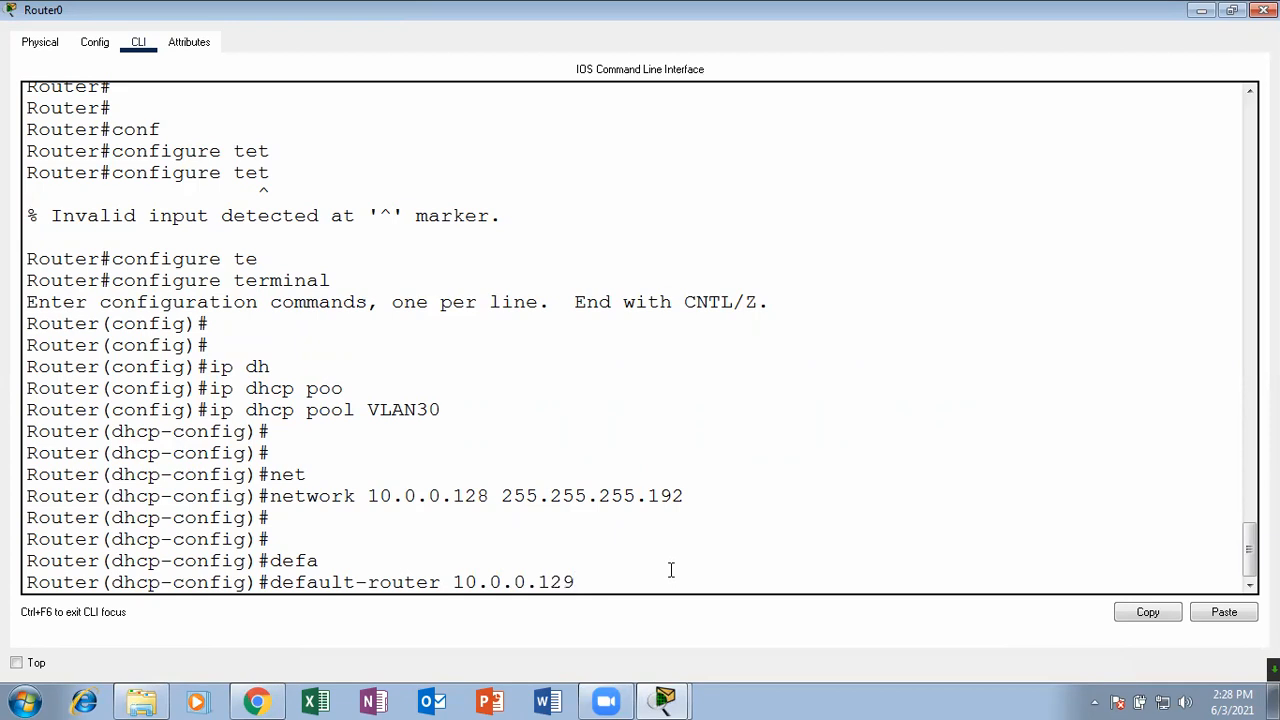
key("Return")
key("Return")
key("Return")
type("exit")
key("Return")
key("Return")
key("Return")
- Exclude 10.0.0.129 from DHCP assignment with ip dhcp excluded-address, and return to privileged EXEC mode
type("ip dhc")
key("Tab")
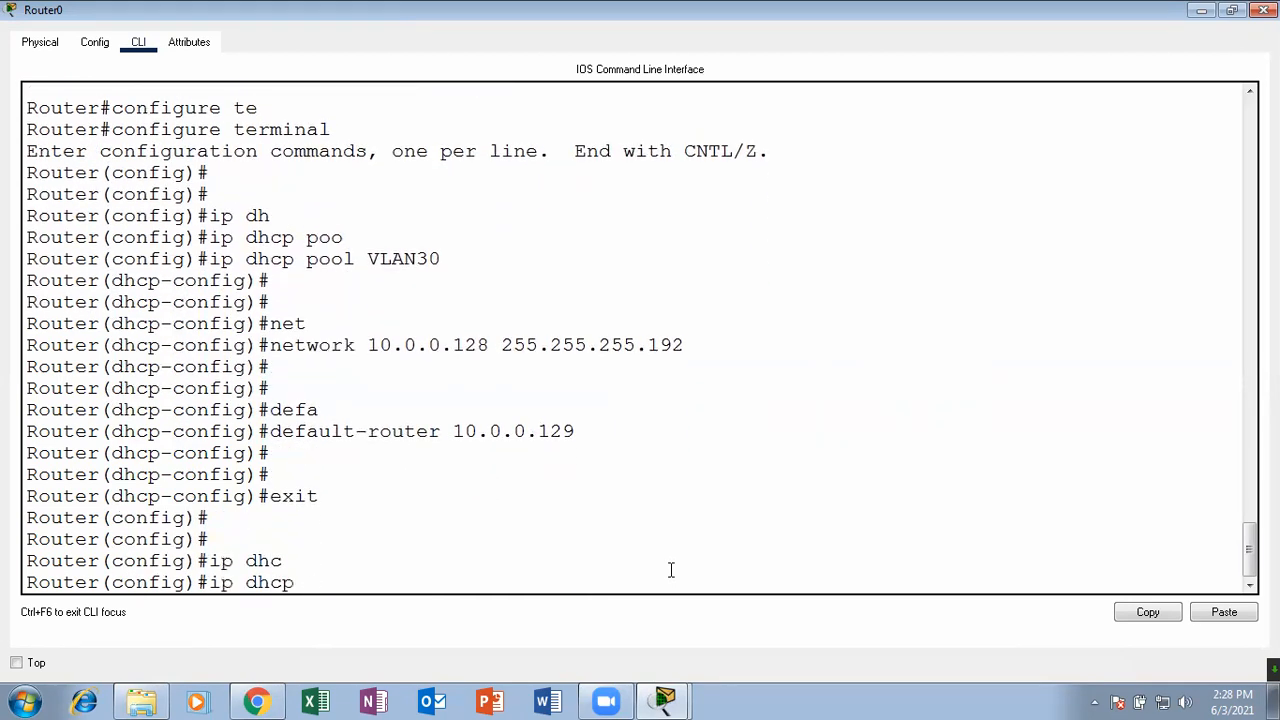
type("ex")
key("Tab")
type("10")
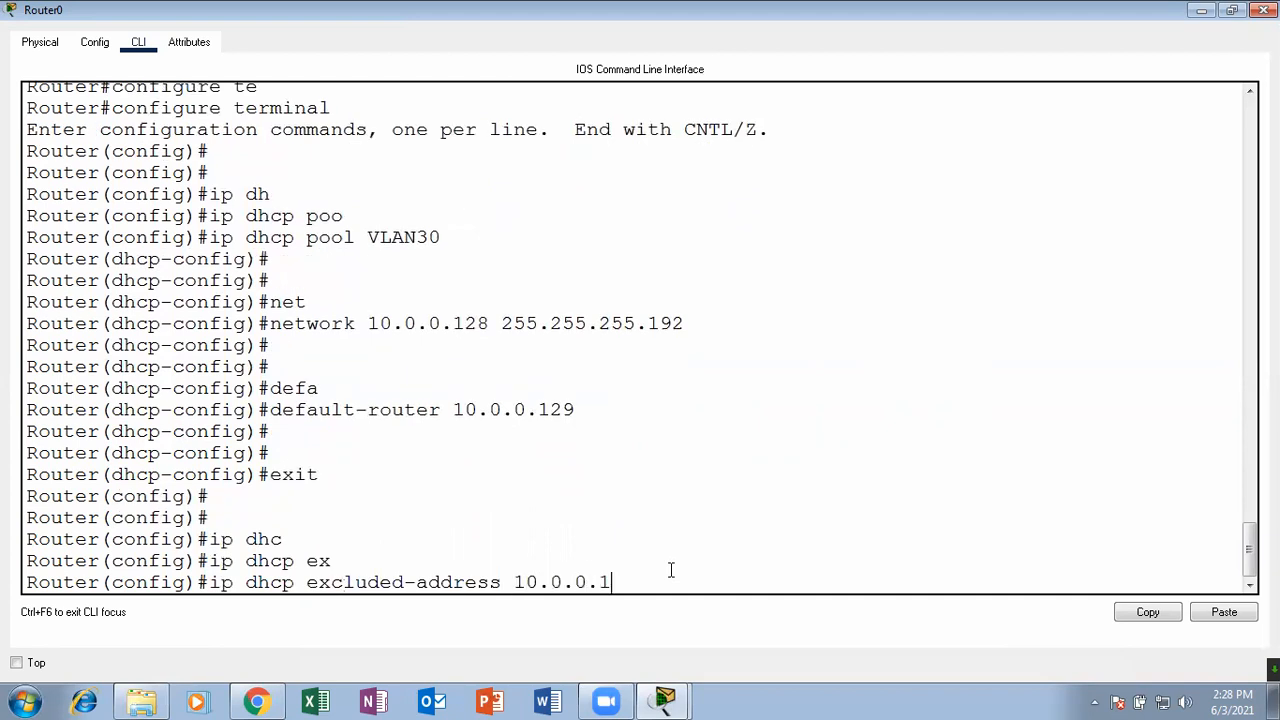
type(".0.0.129")
key("Return")
key("Return")
key("Return")
key("Return")
key("ctrl+z")
key("Return")
key("Return")
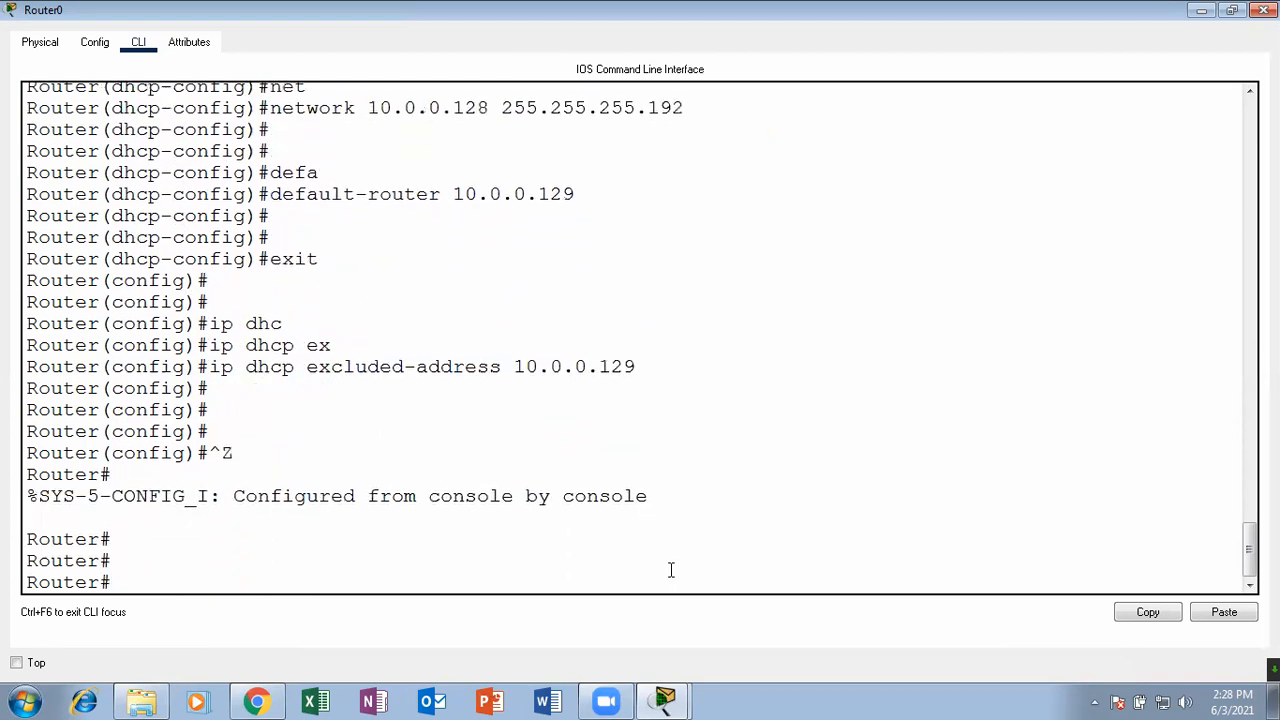
- Run sh ip int brief to check the subinterfaces' IP addresses, and close the router window
key("Return")
type("sh ip")
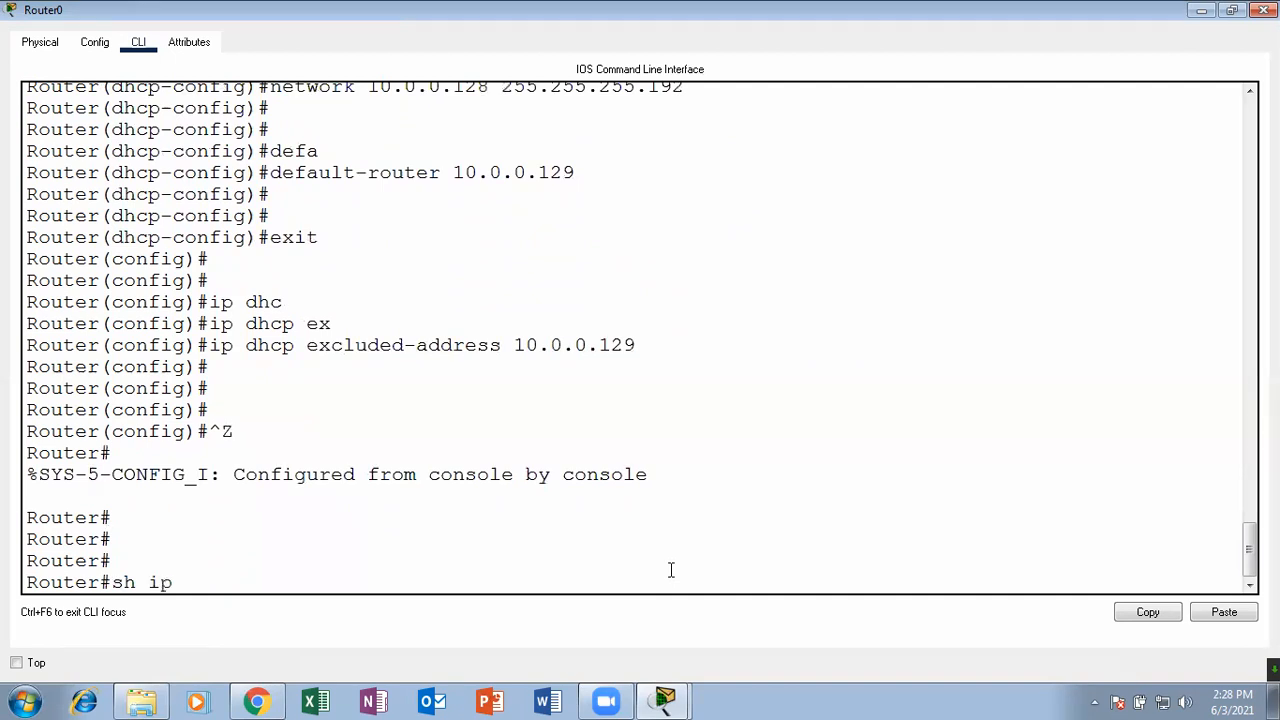
type(" int br")
key("Tab")
key("Return")
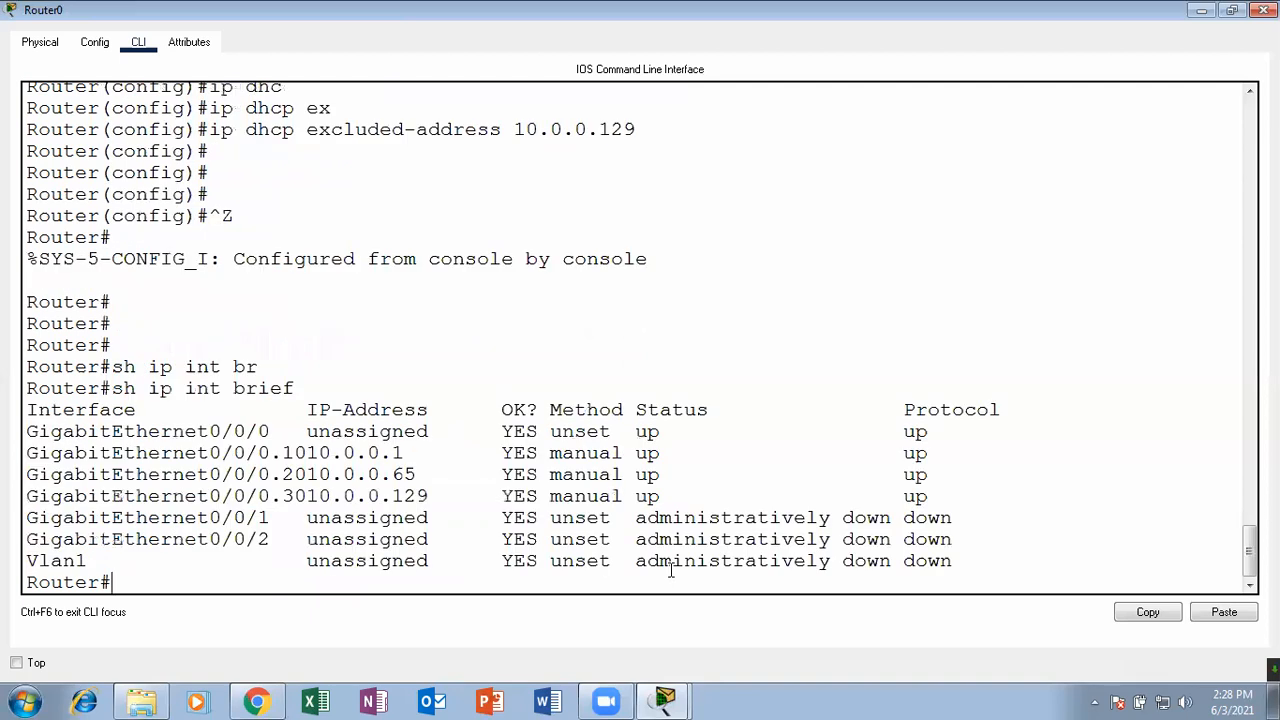
key("Return")
left_click_drag(432, 476, 314, 410)
left_click(456, 497)
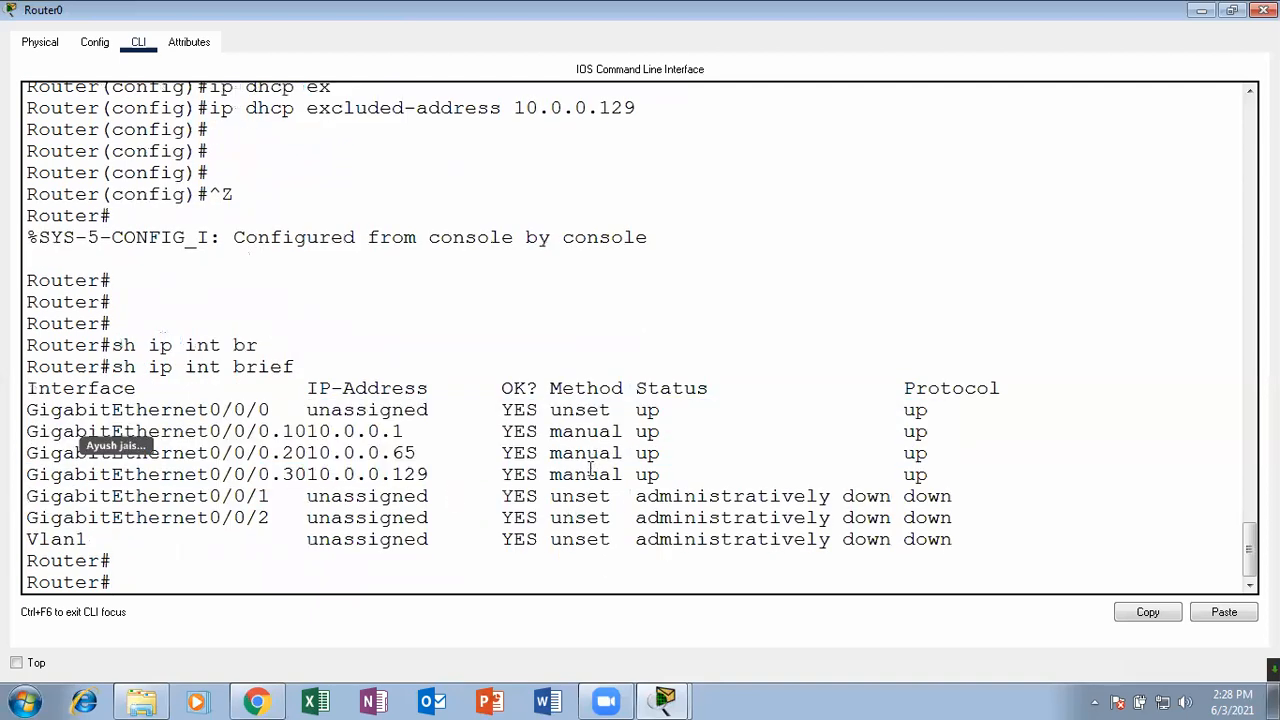
left_click(1263, 10)
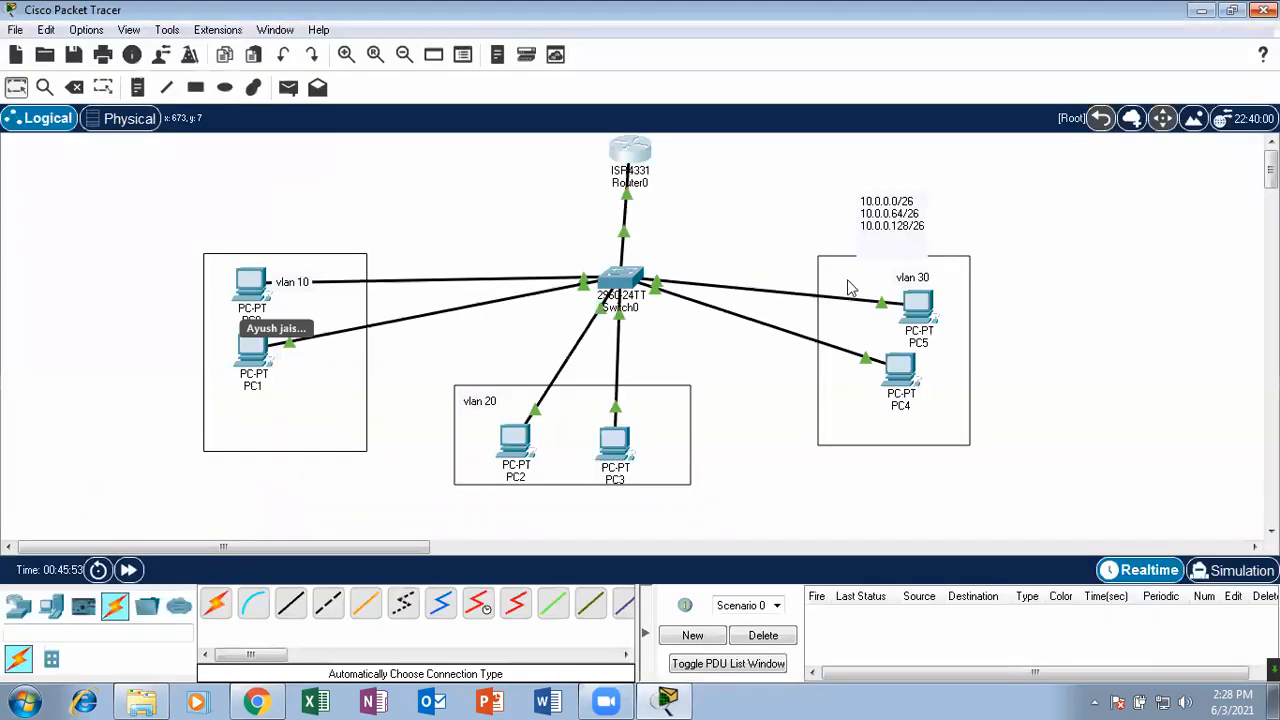
- Switch PC4's IP configuration to DHCP and close its window
left_click(900, 370)
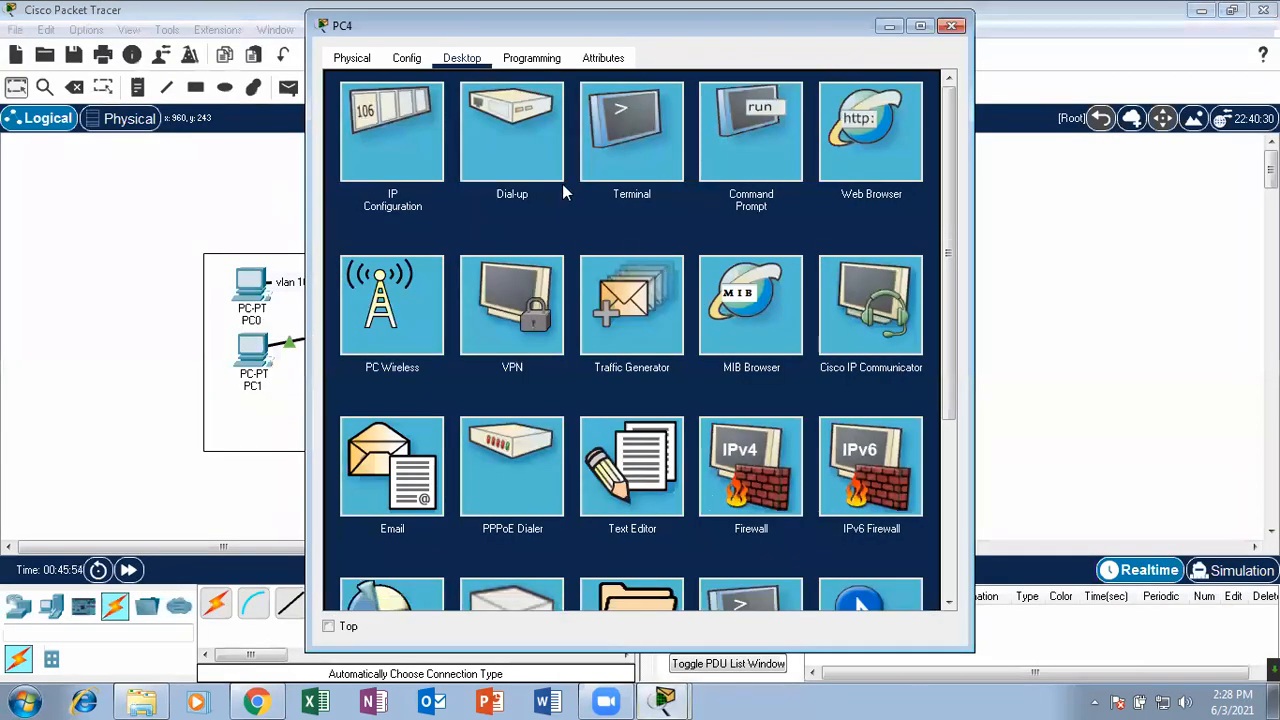
left_click(407, 172)
left_click(372, 164)
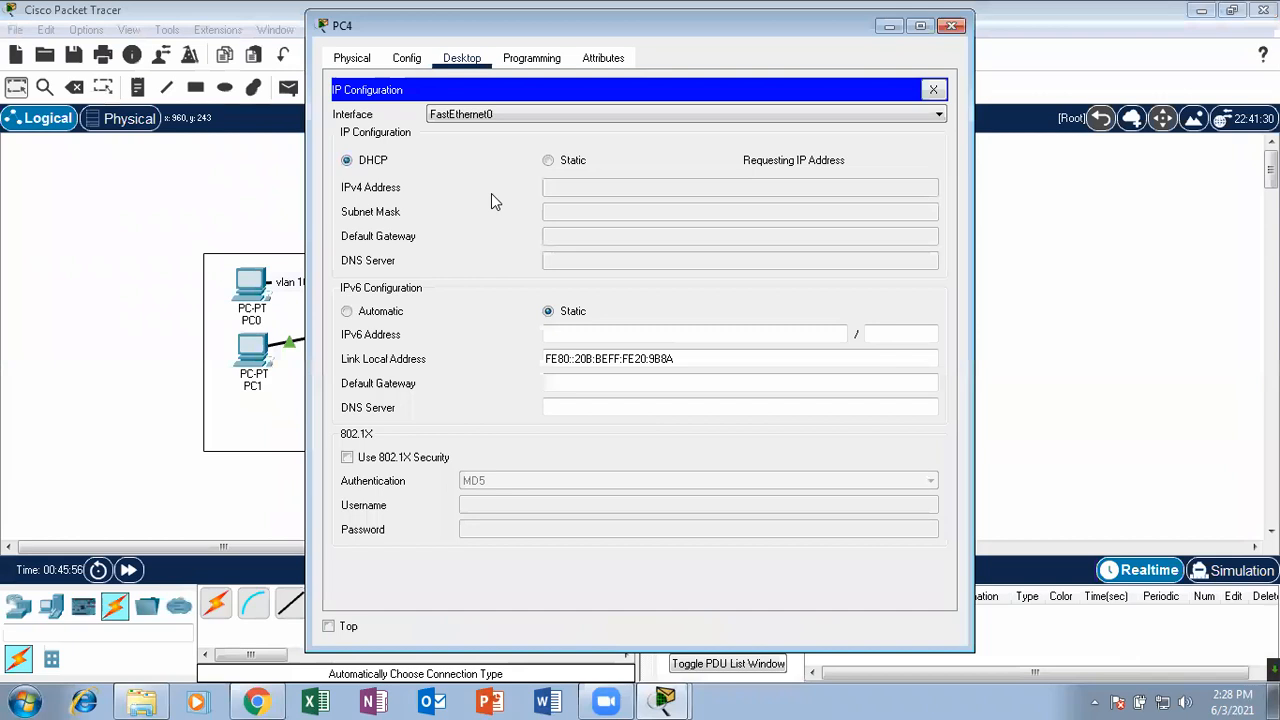
left_click(952, 25)
- Switch PC5's IP configuration to DHCP and close its window
left_click(918, 318)
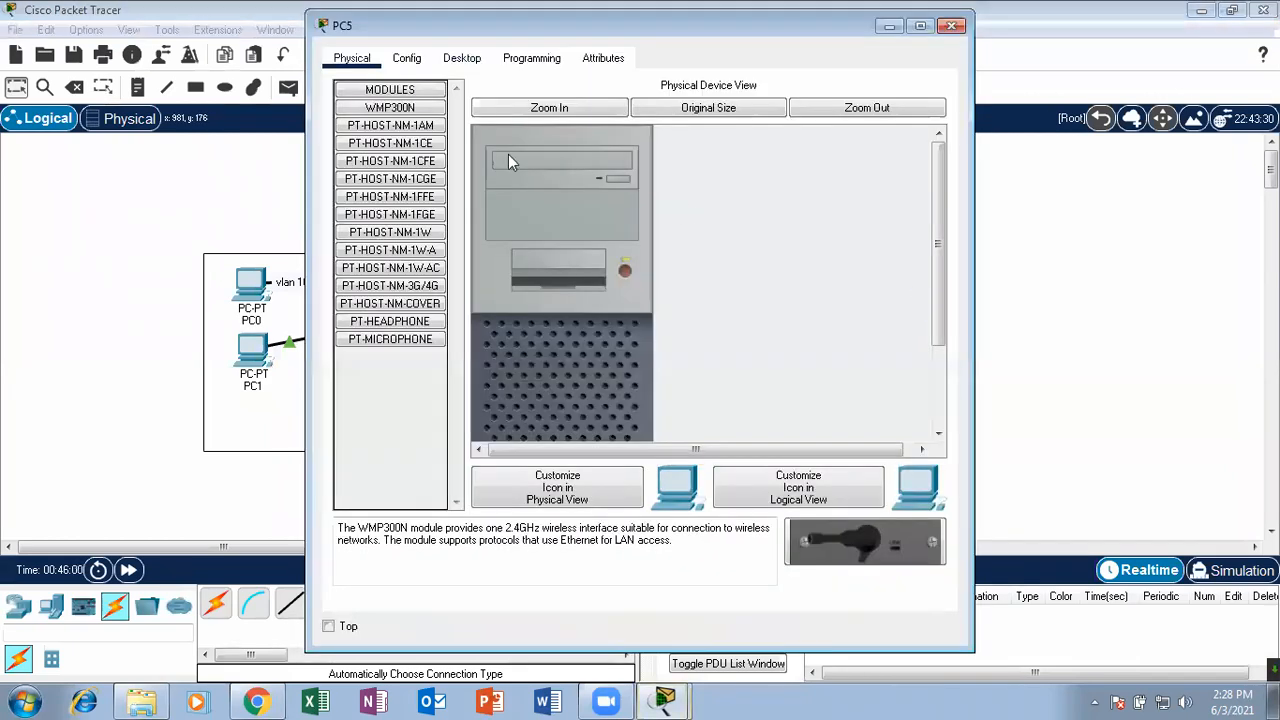
left_click(462, 58)
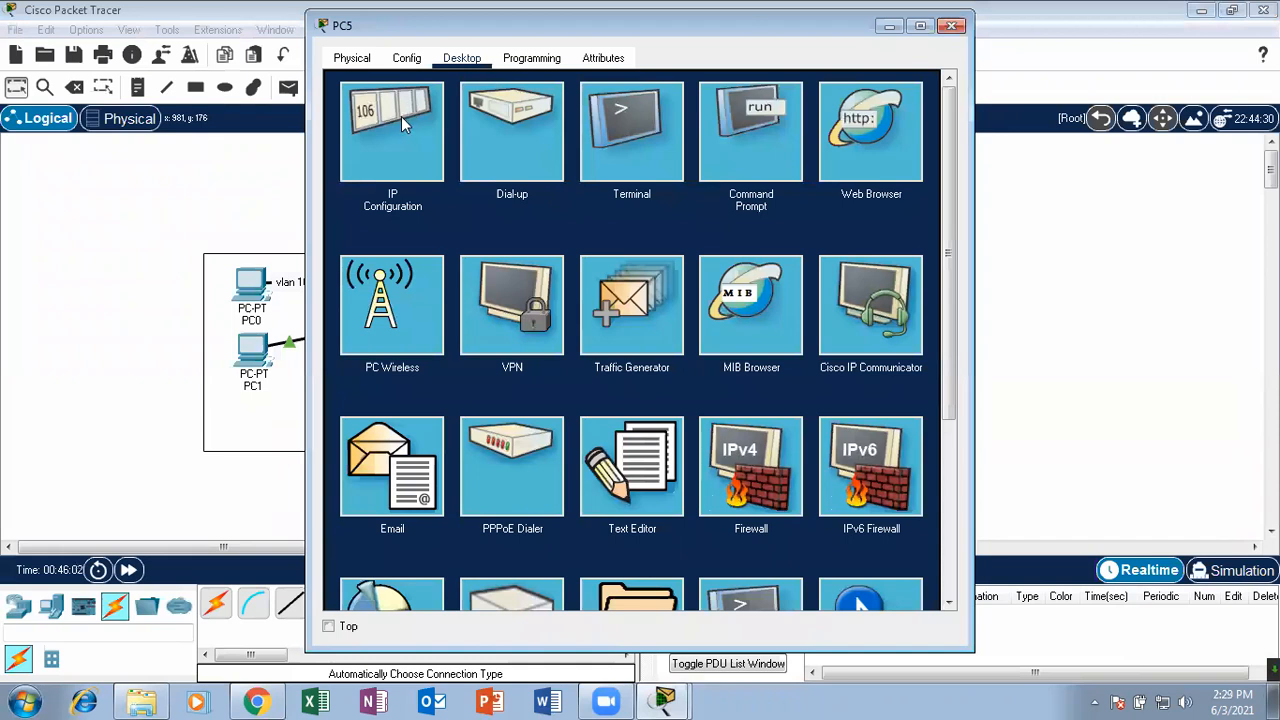
left_click(401, 116)
left_click(348, 161)
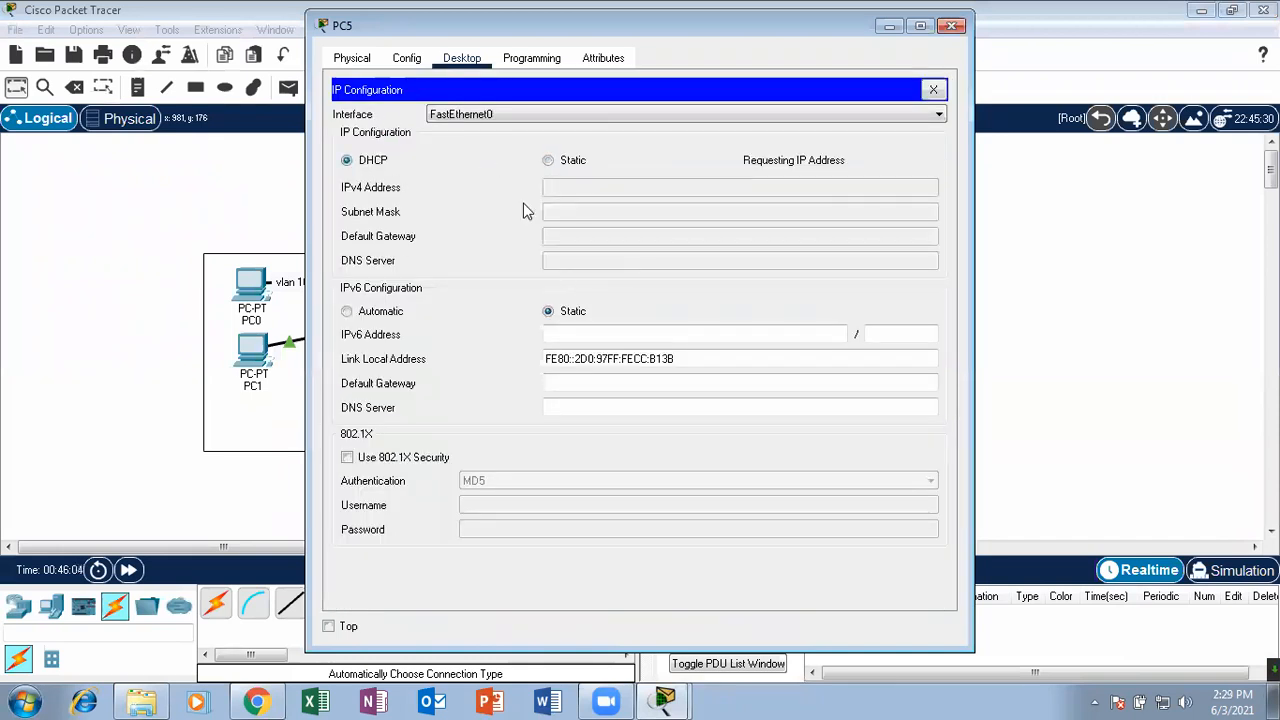
left_click(952, 27)
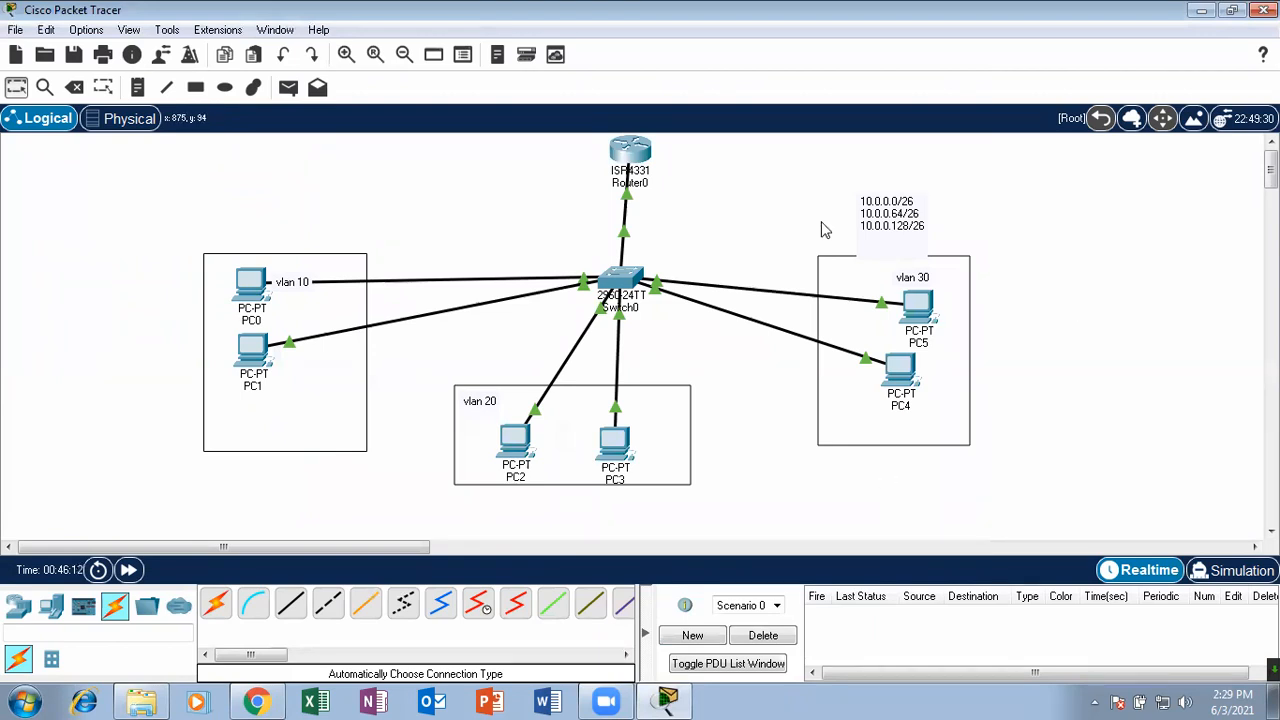
- Test connectivity between VLAN 10 and VLAN 30 with simple PDUs, twice from PC0 to PC5 and once from PC1 to PC4
left_click(288, 87)
left_click(250, 292)
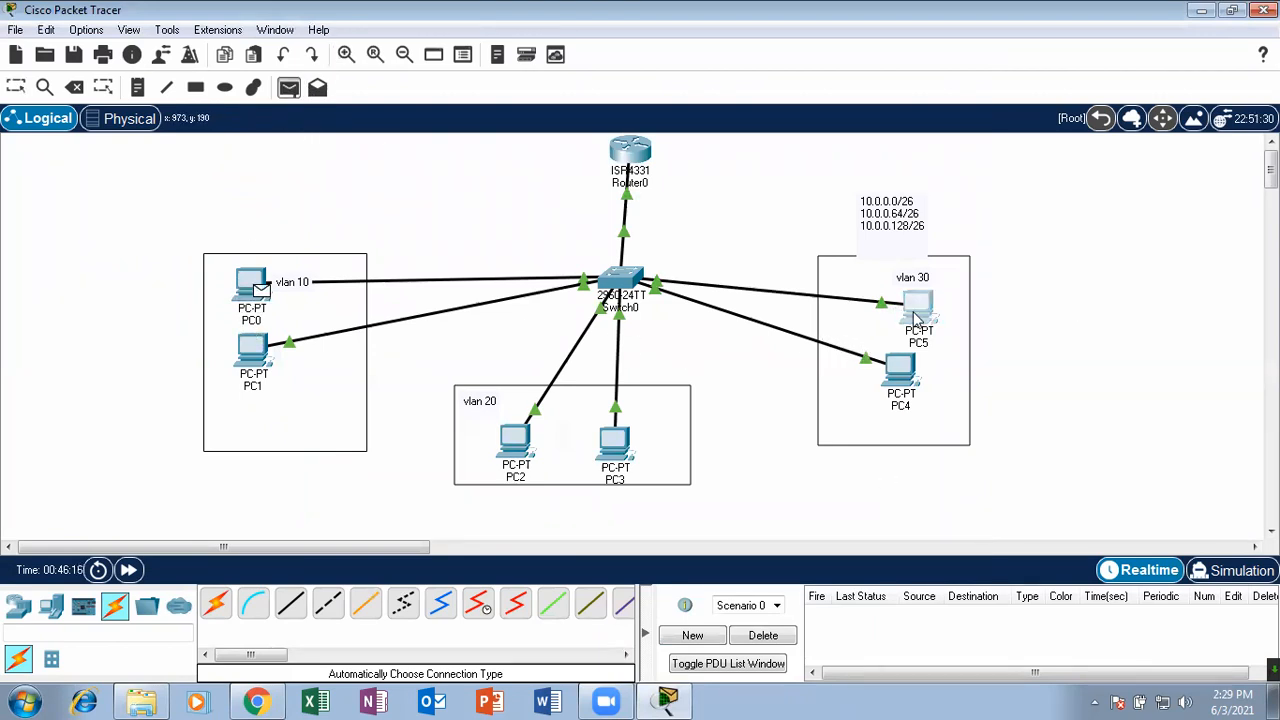
left_click(914, 318)
left_click(288, 87)
left_click(249, 266)
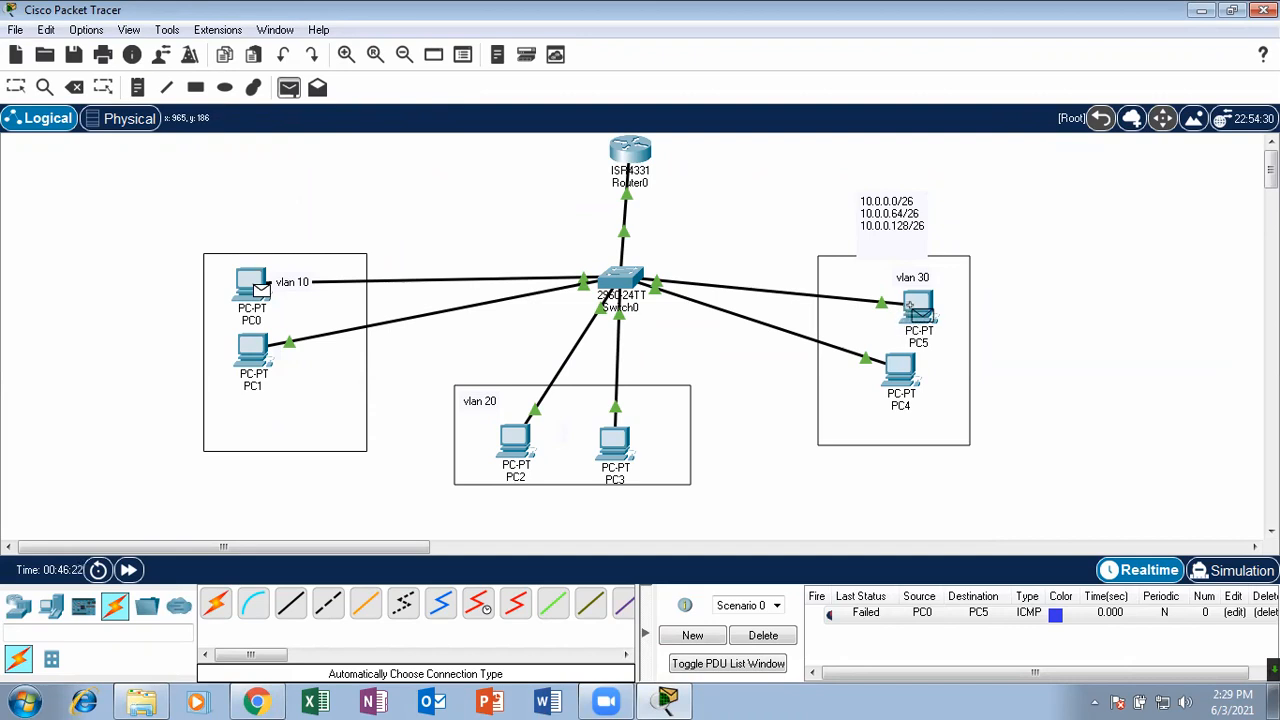
left_click(915, 308)
left_click(288, 87)
left_click(254, 352)
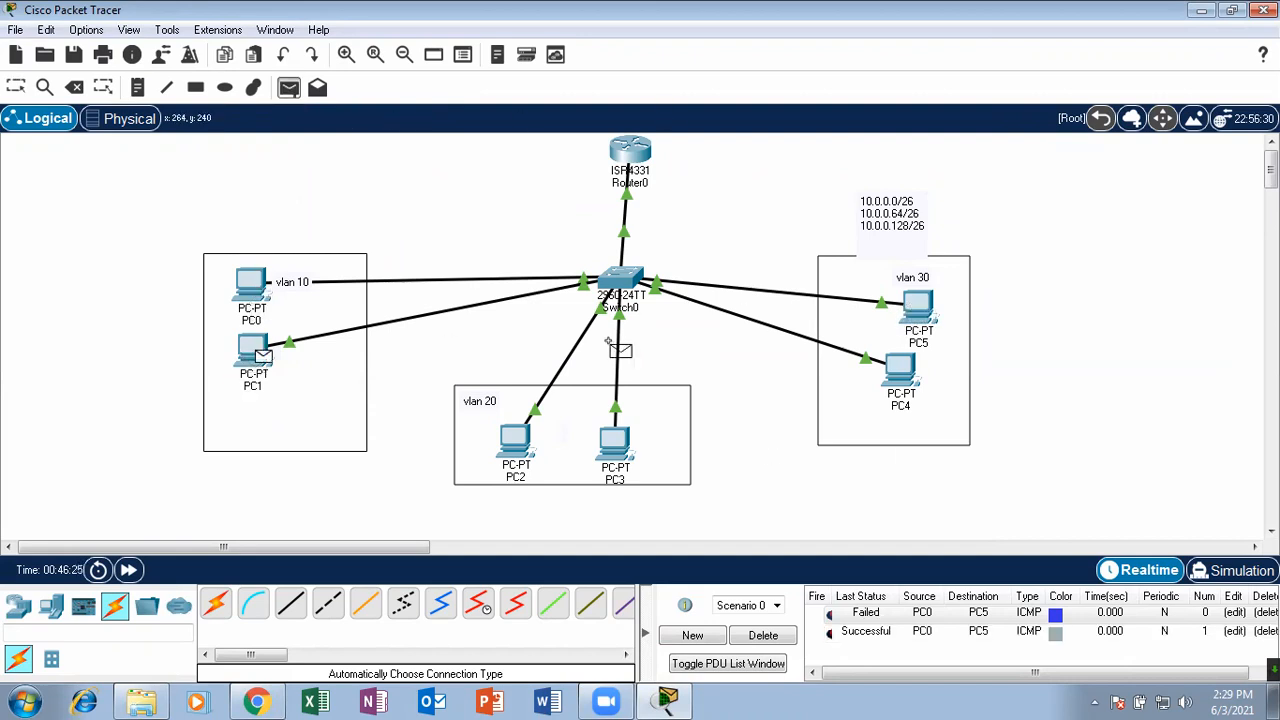
left_click(899, 374)
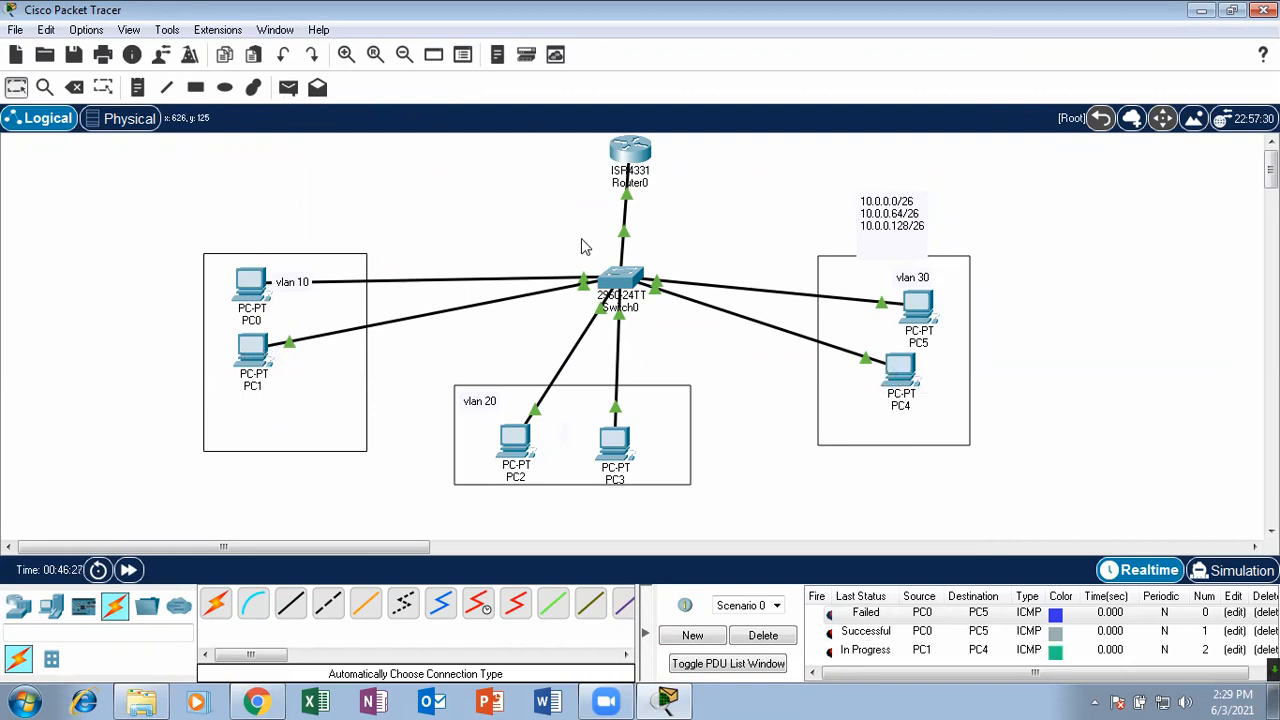
- Delete the current PDU scenario and send a fresh simple PDU from PC1 to PC4
left_click(763, 635)
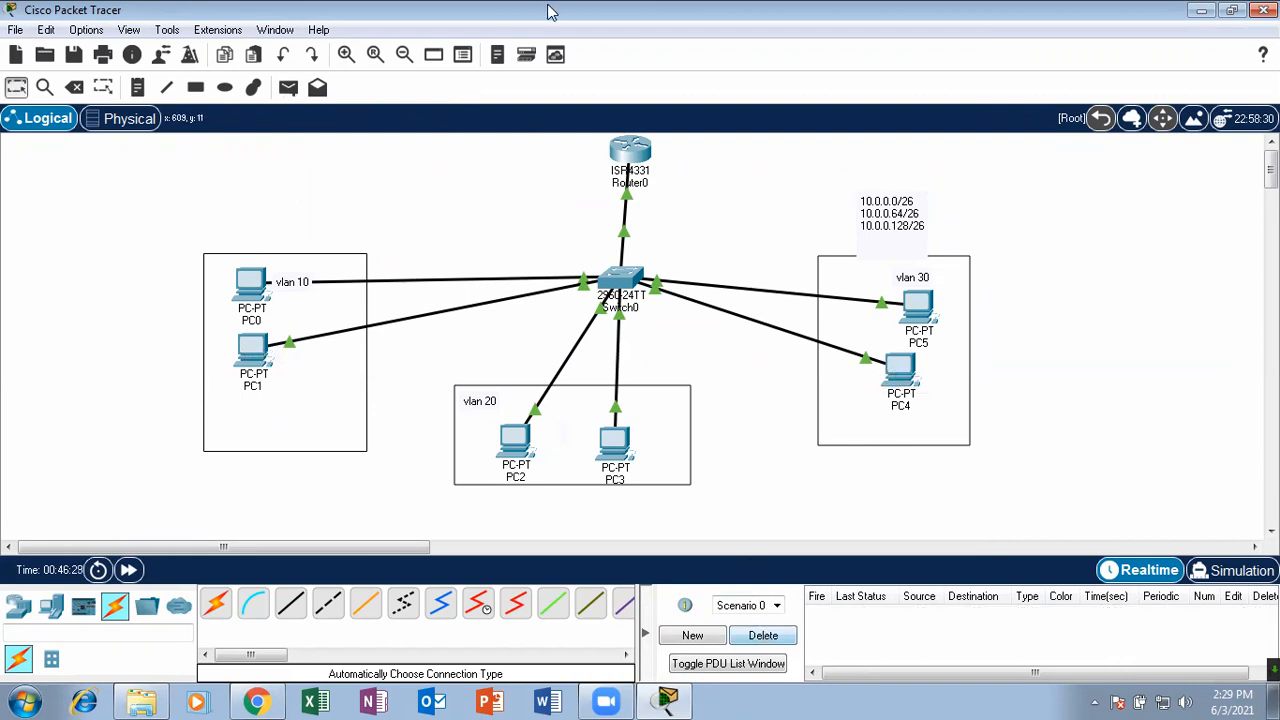
left_click(288, 87)
left_click(254, 354)
left_click(895, 374)
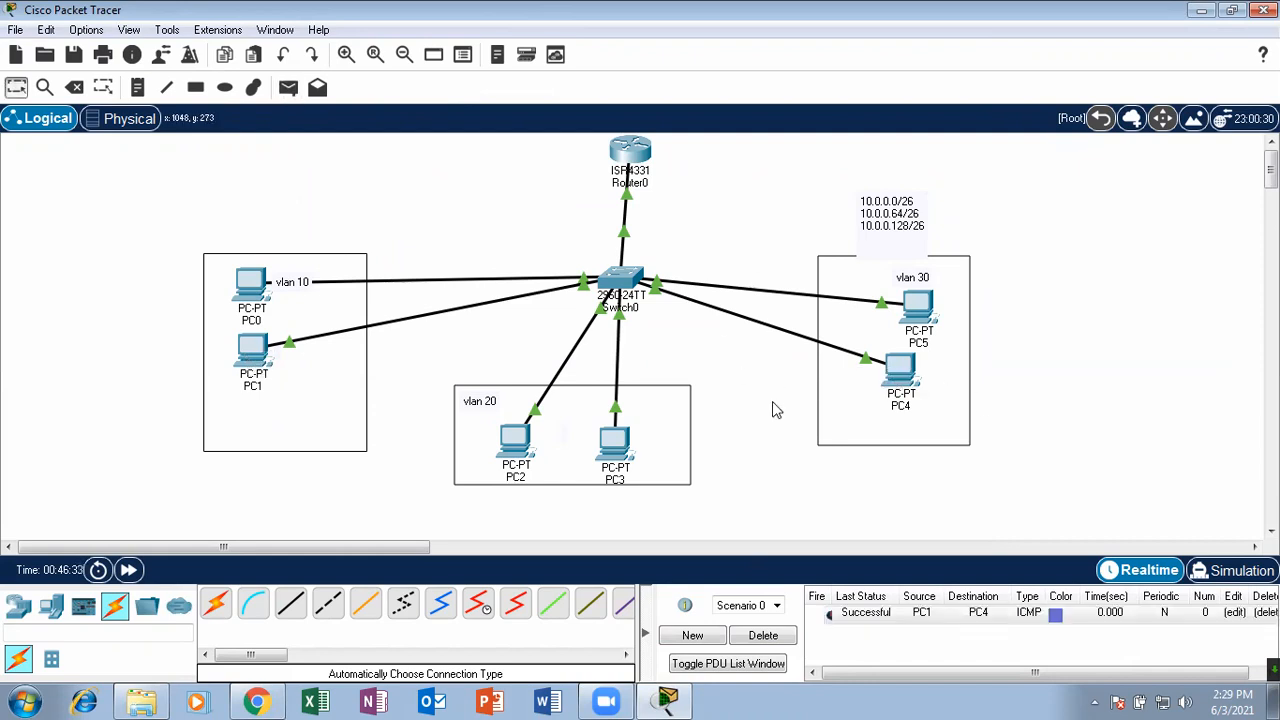